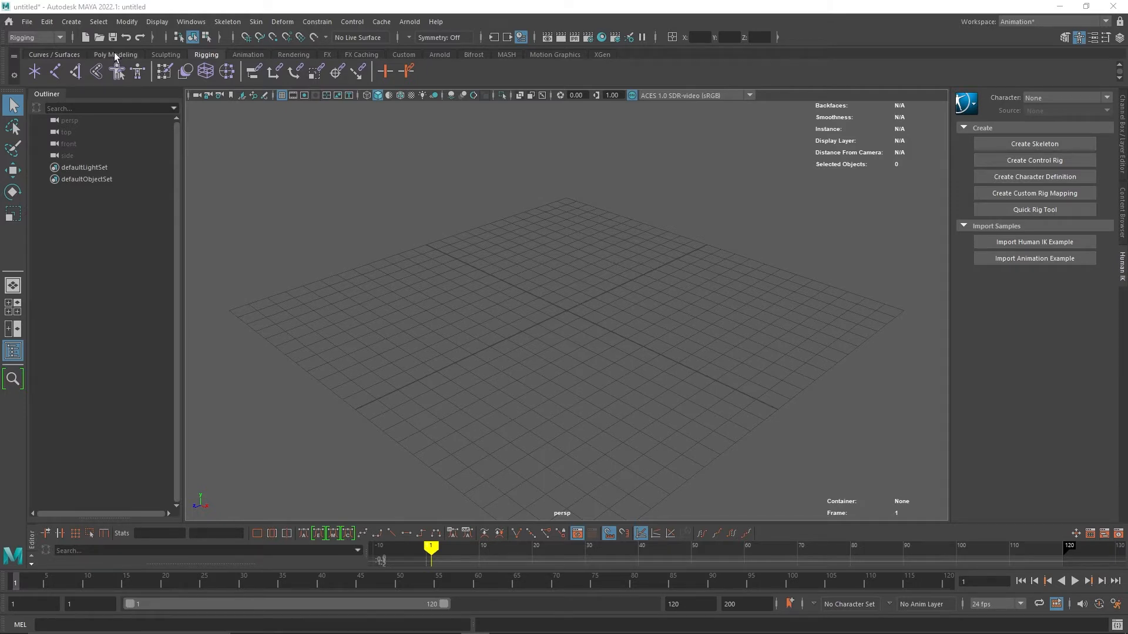
Create a polygon sphere from the Poly Modeling shelf.
click(116, 54)
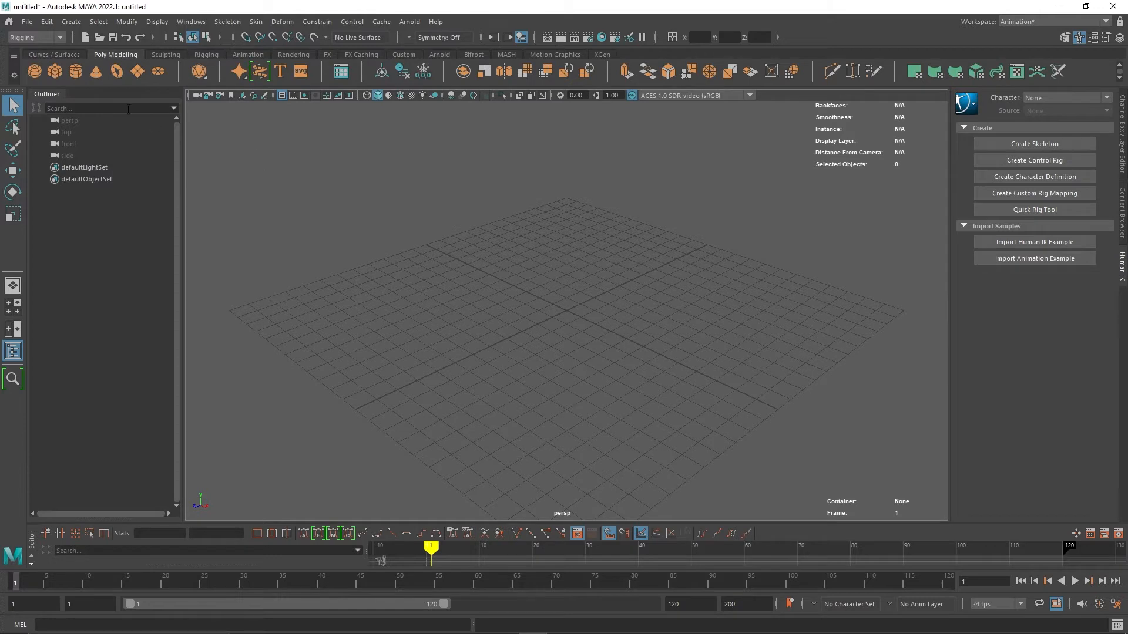
click(35, 72)
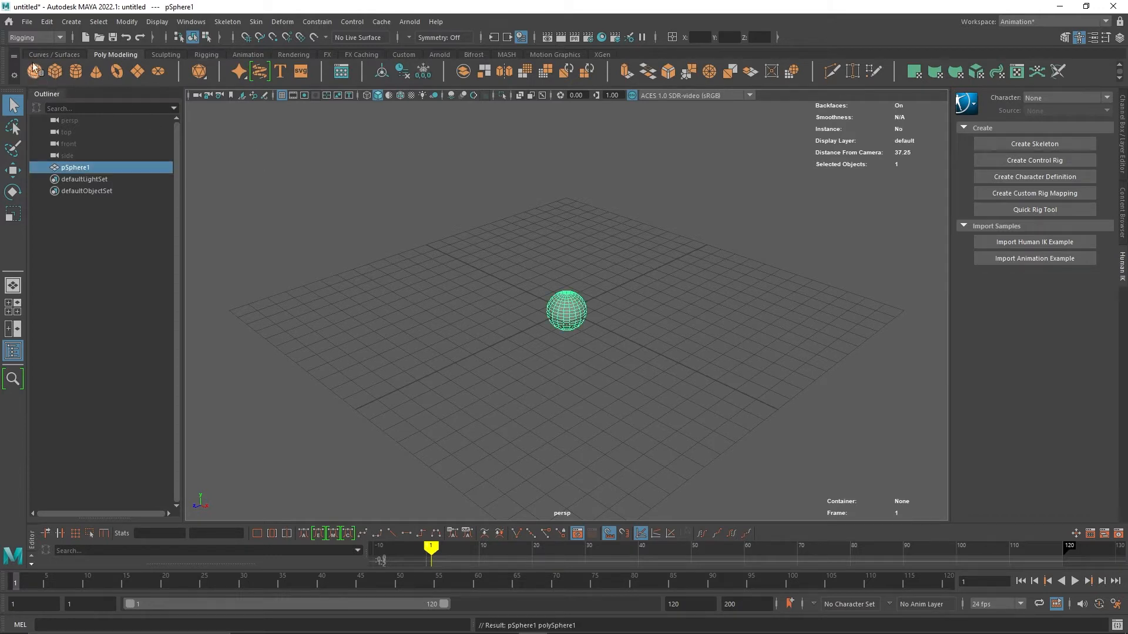
Move the sphere upward above the grid.
click(15, 173)
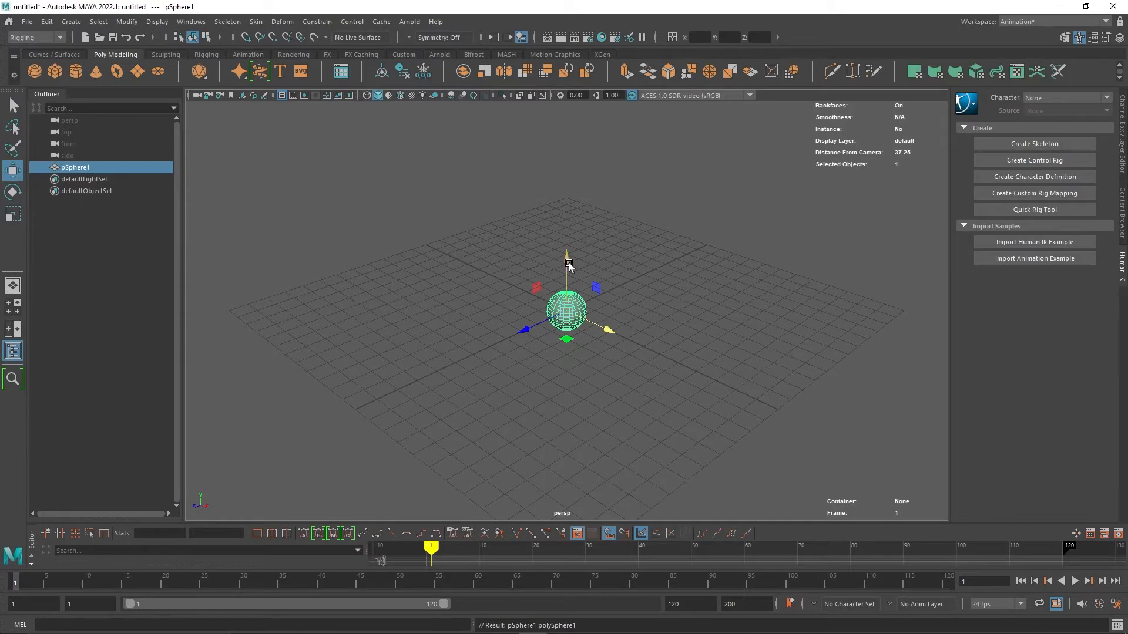
drag(567, 259, 568, 147)
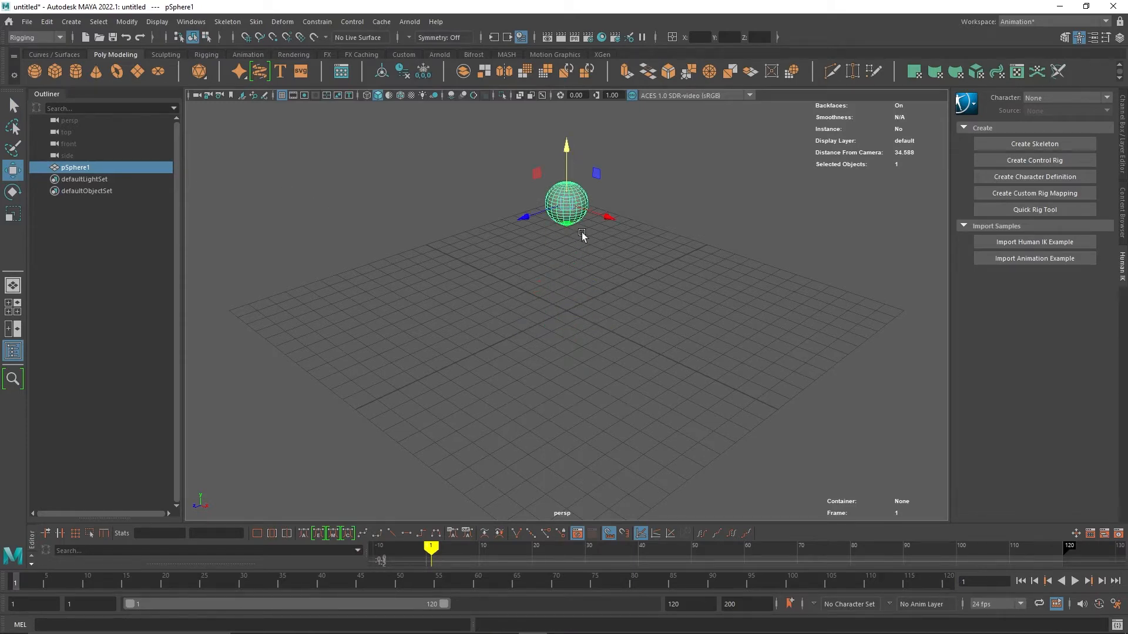
scroll(582, 234, up, 3)
mouse_move(581, 218)
alt+mouse_down()
mouse_move(580, 297)
mouse_move(581, 213)
alt+mouse_up()
mouse_move(581, 212)
middle_down()
mouse_move(584, 239)
mouse_move(585, 224)
middle_up()
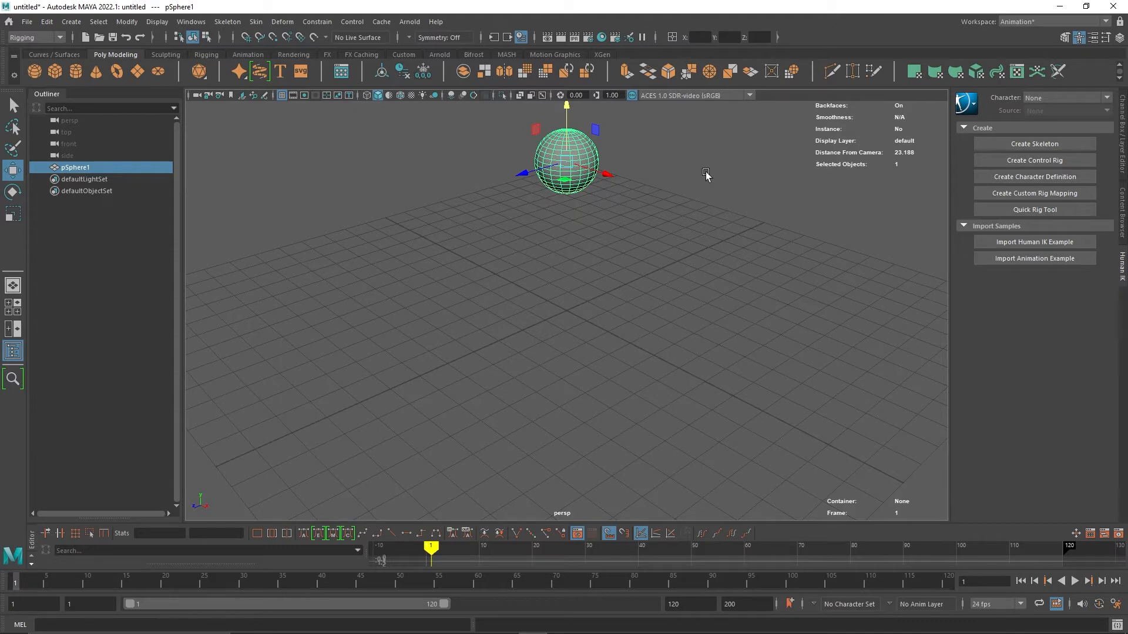
Set the sphere's radius to 0.5.
key(t)
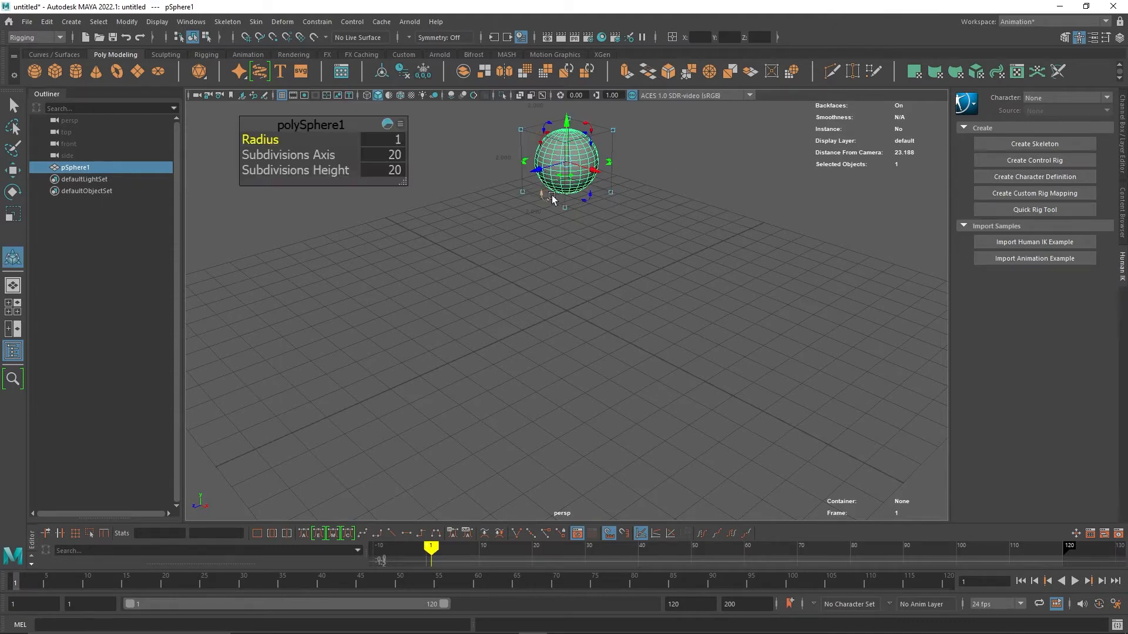
alt+drag(552, 196, 539, 266)
scroll(537, 258, up, 5)
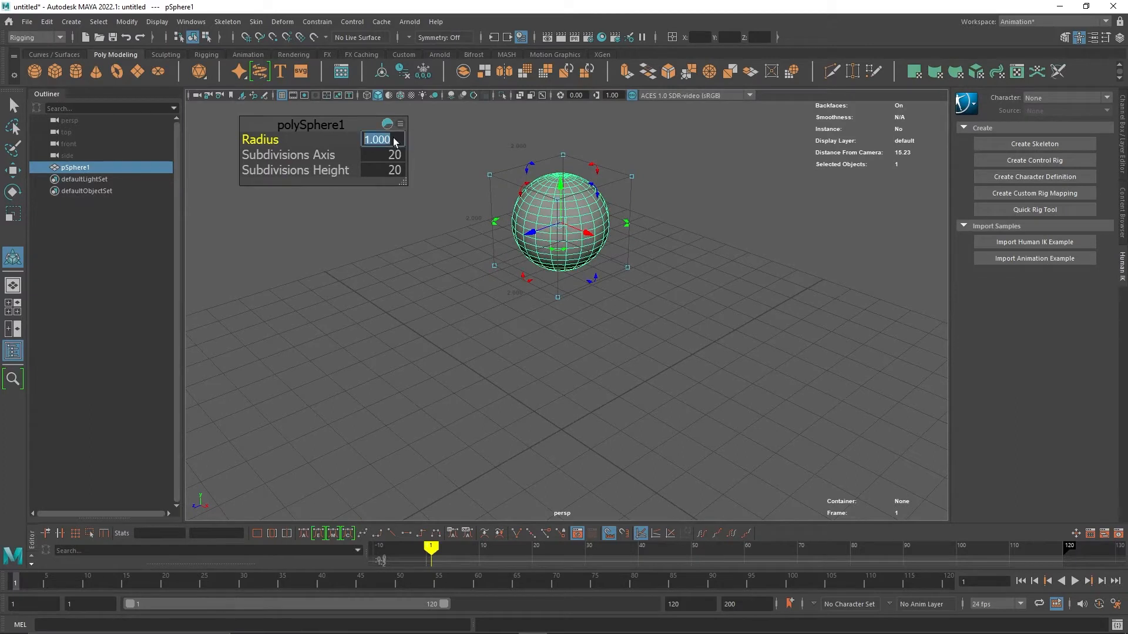
text(5)
key(Return)
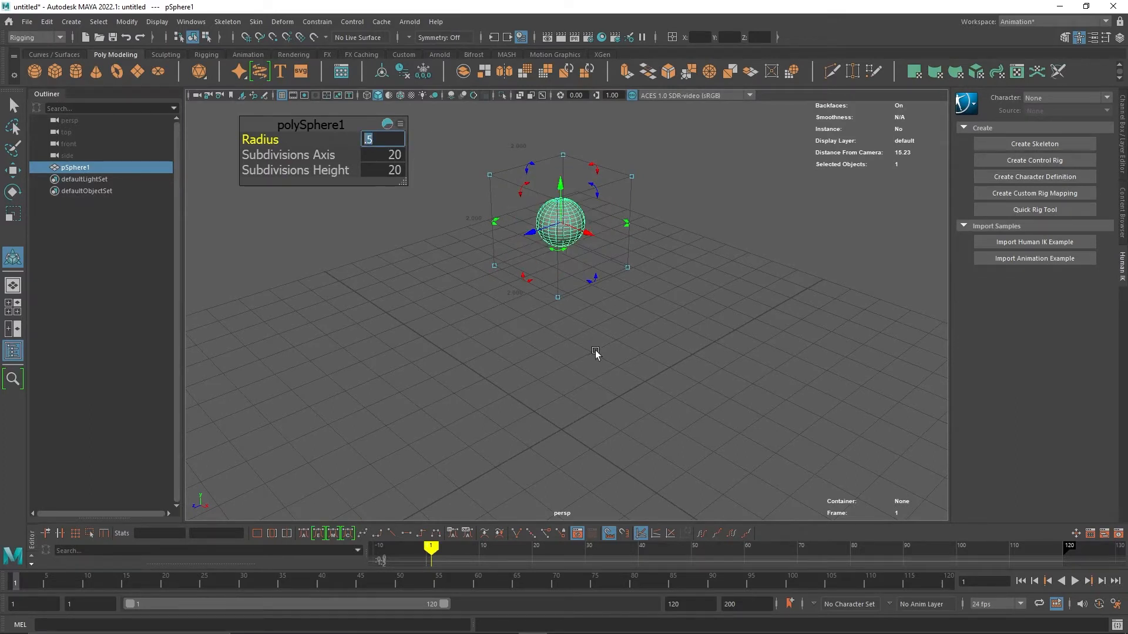
click(605, 325)
key(alt)
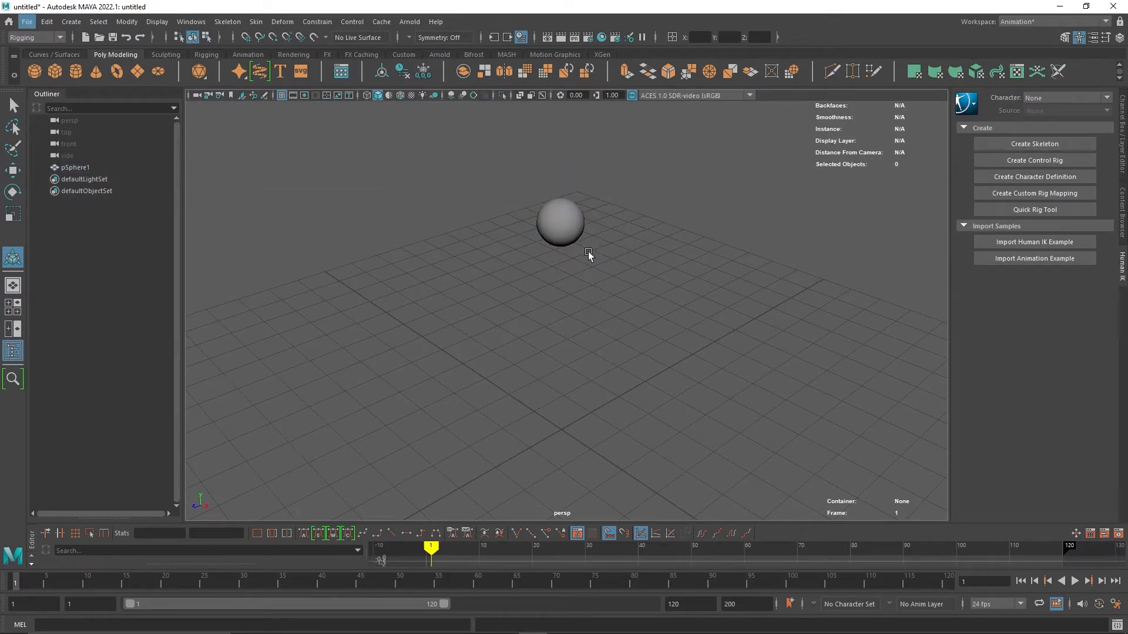
Create a polygon cylinder with a radius of 0.25.
click(71, 72)
click(398, 142)
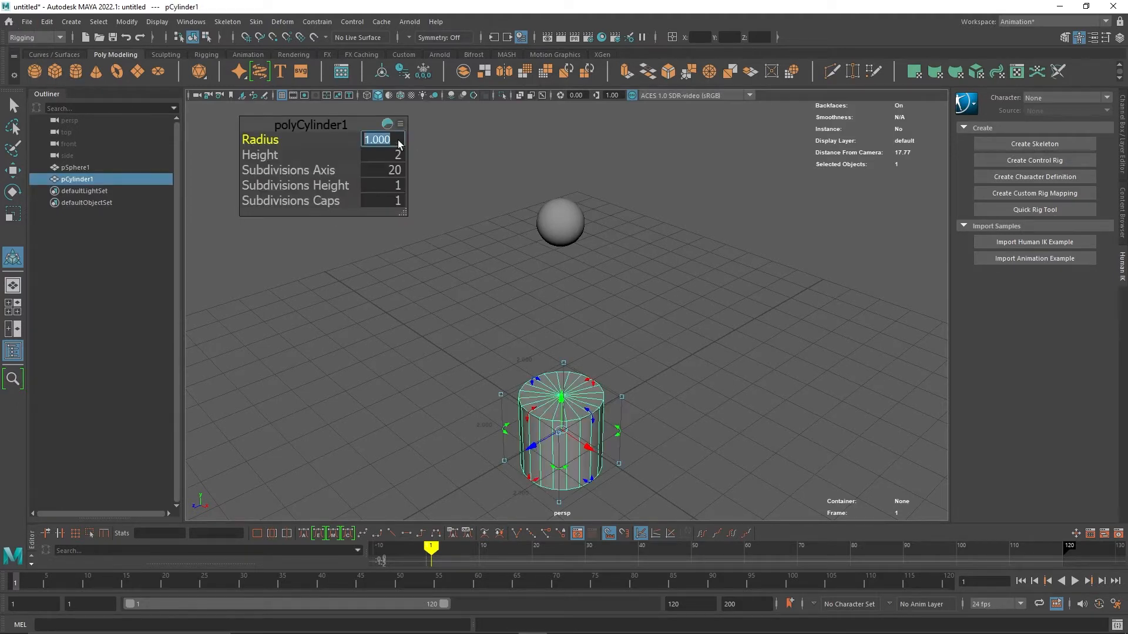
text(.25)
key(Return)
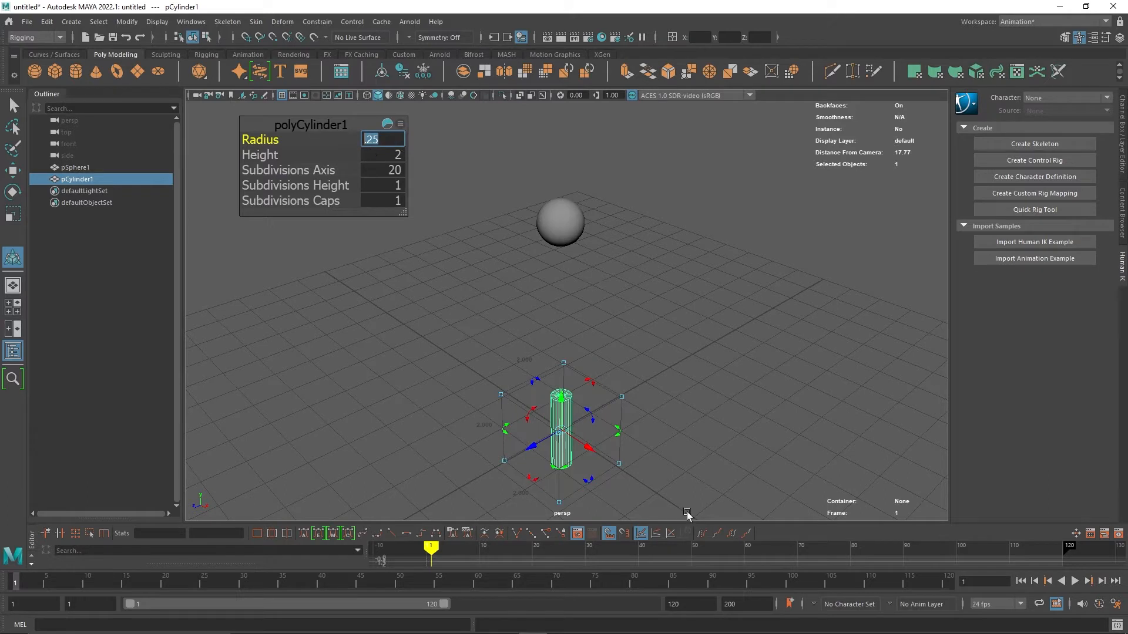
Move the cylinder up beneath the sphere and set its height to 0.5.
drag(562, 401, 564, 252)
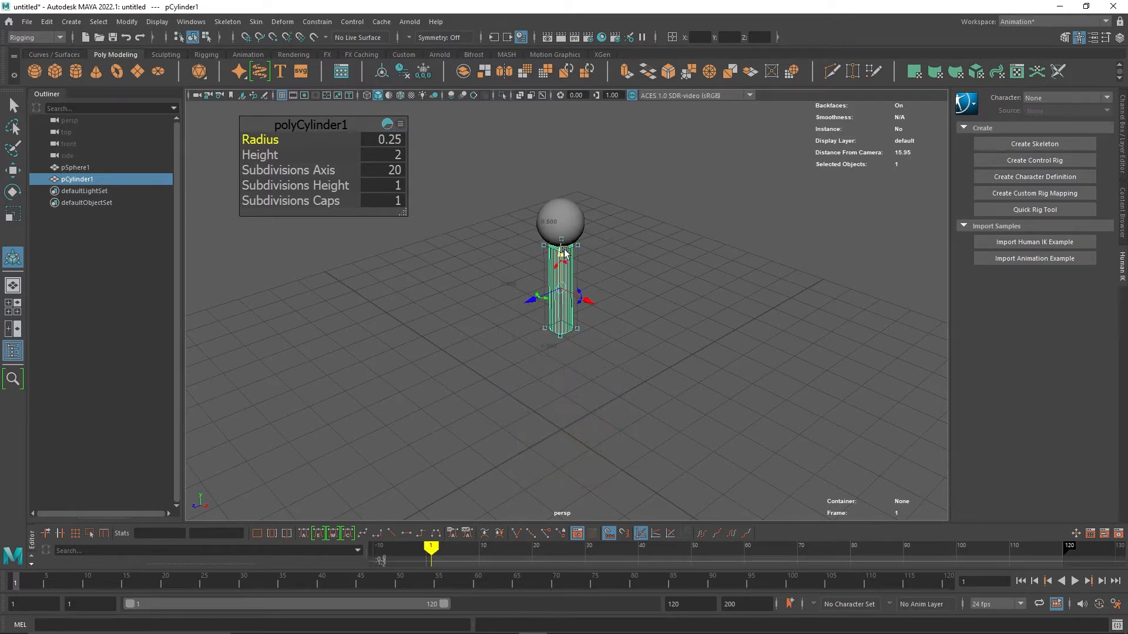
click(397, 156)
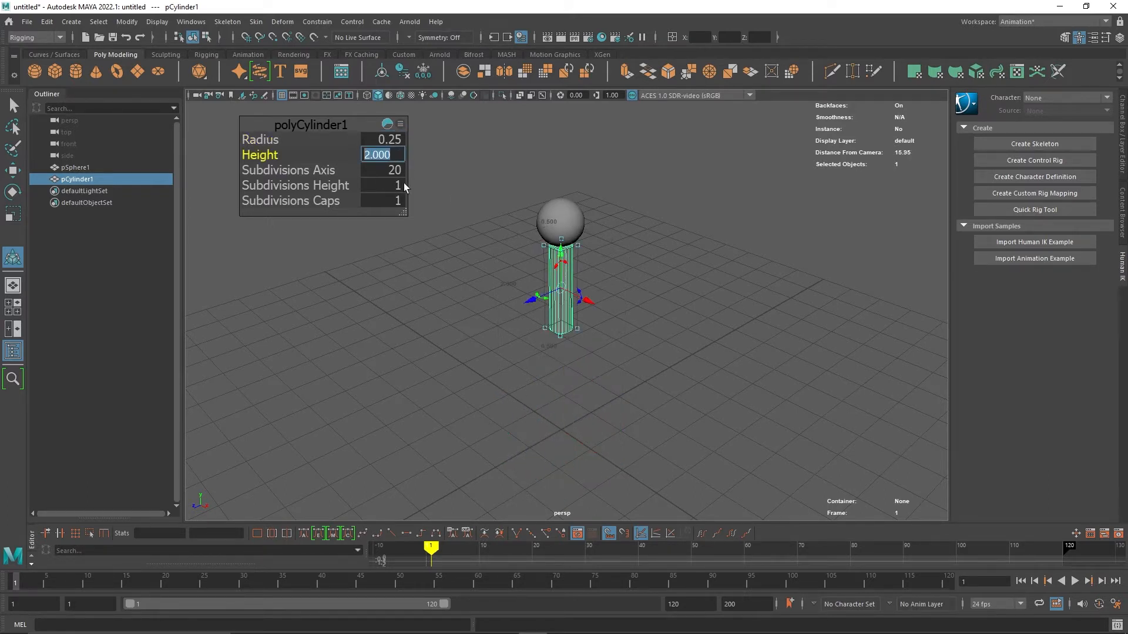
text(.5)
key(Return)
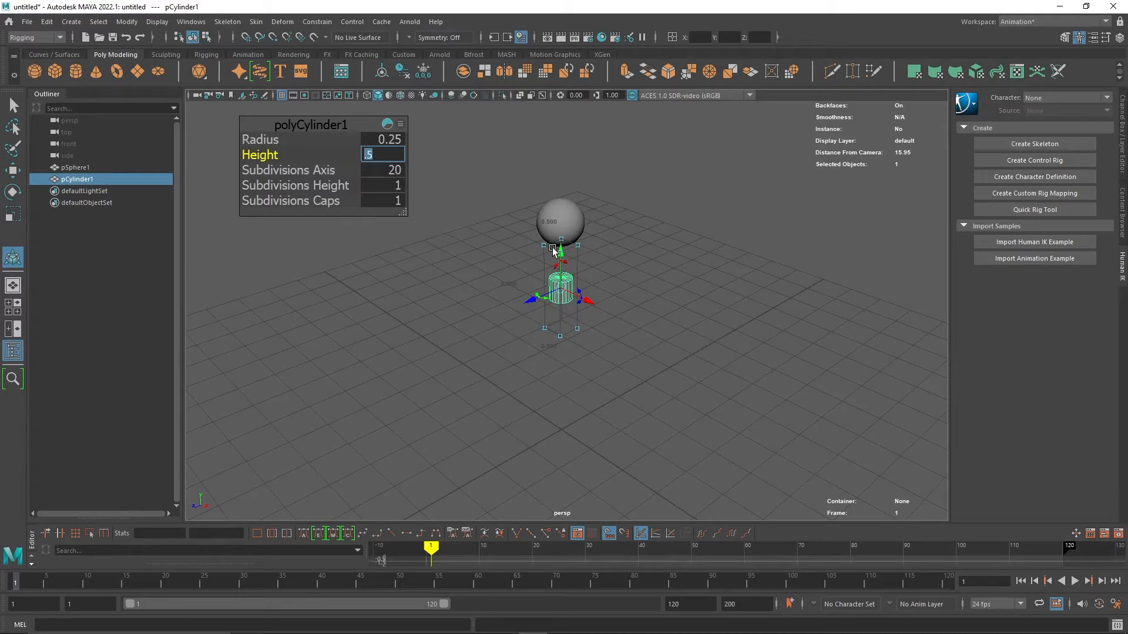
drag(559, 253, 531, 207)
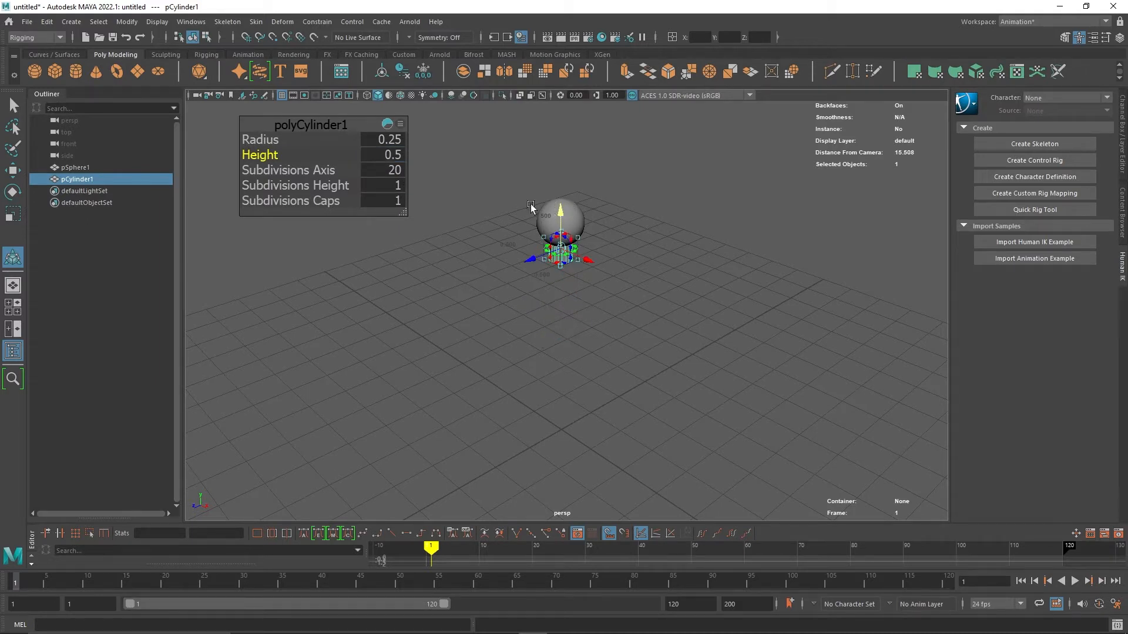
Set the neck cylinder's radius to 0.15.
click(397, 143)
text(.15)
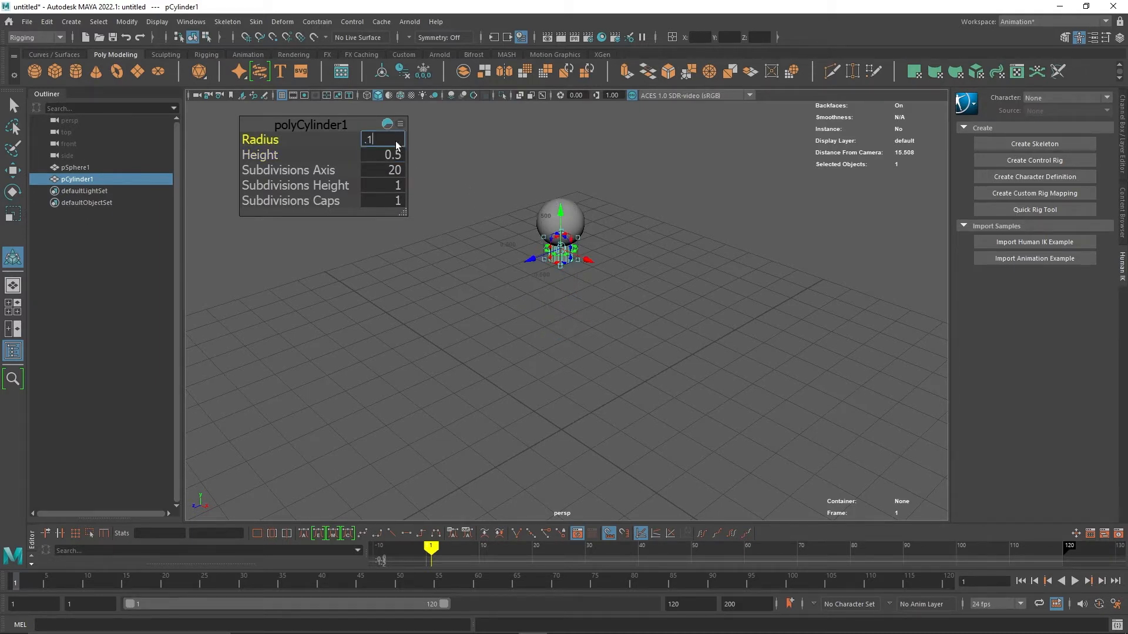
key(Return)
click(549, 417)
alt+drag(541, 385, 566, 370)
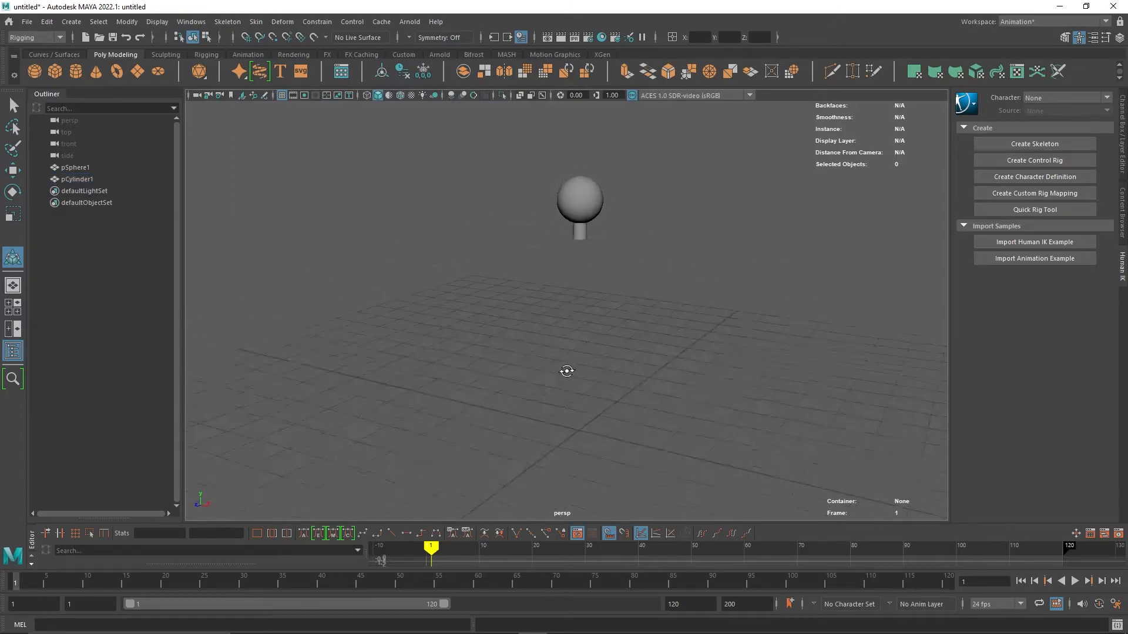
click(576, 252)
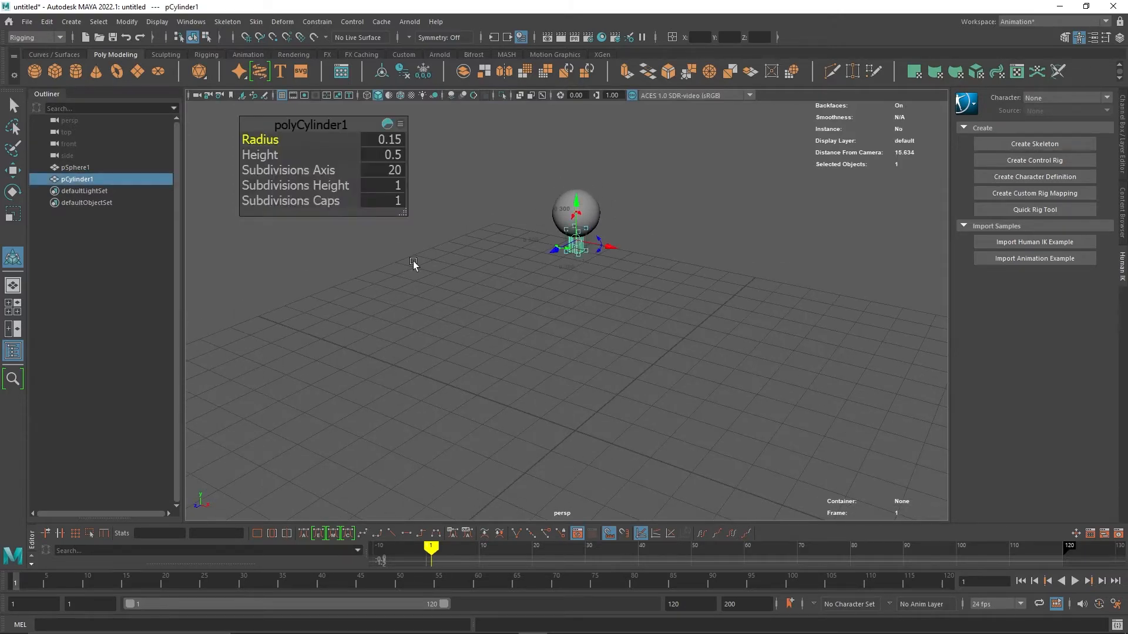
click(300, 286)
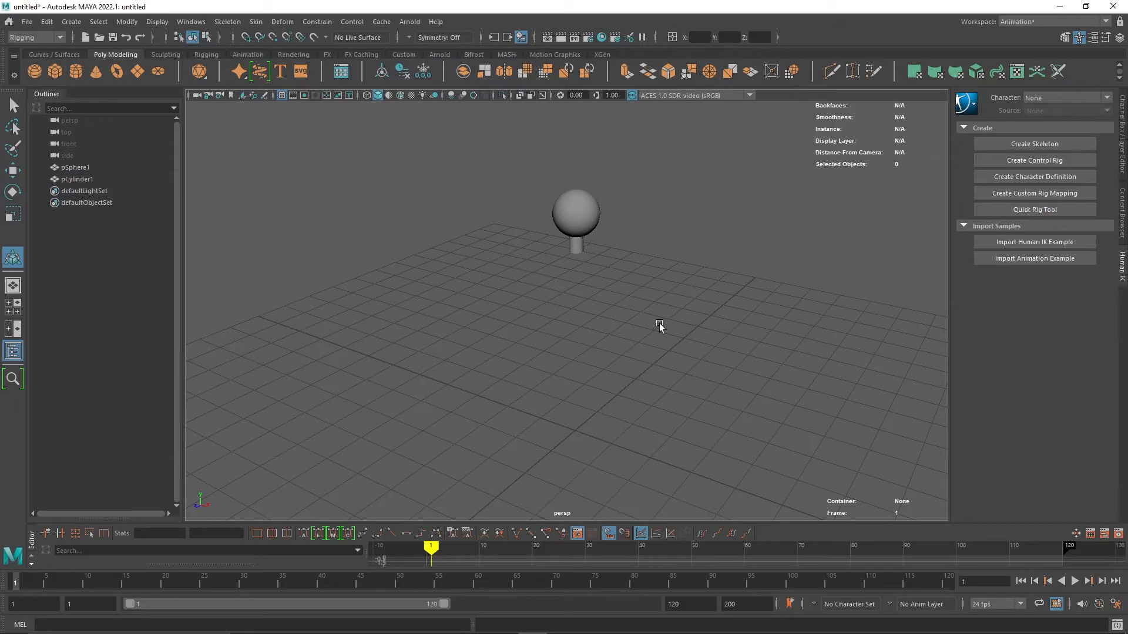
Create a second cylinder with radius 0.5 and move it up below the neck.
key(g)
click(390, 140)
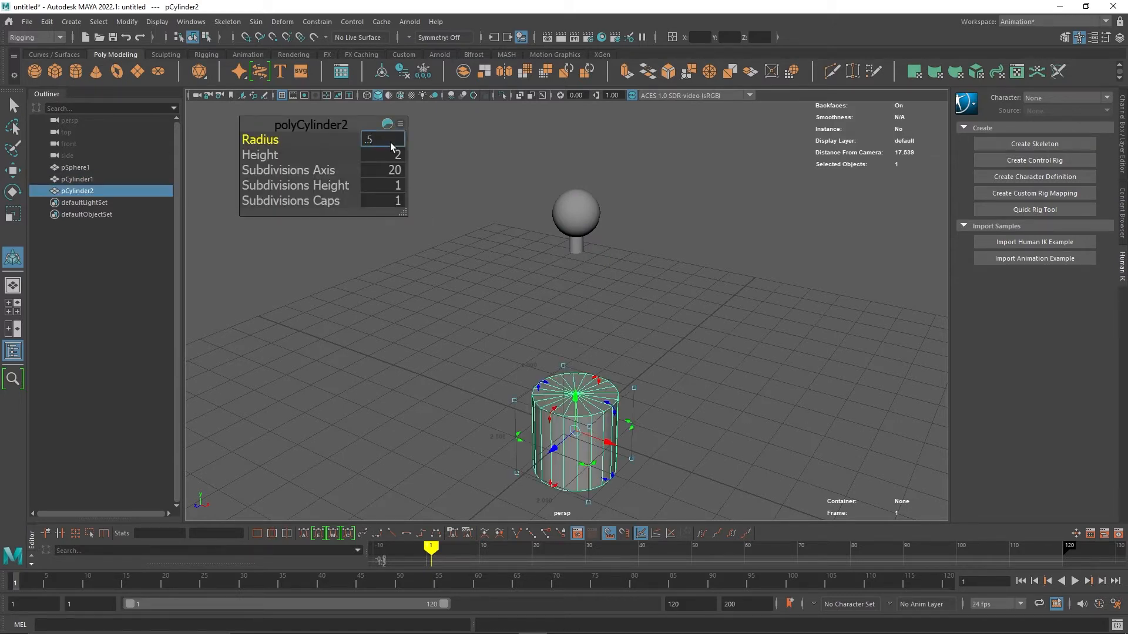
text(.5)
key(Return)
text(.)
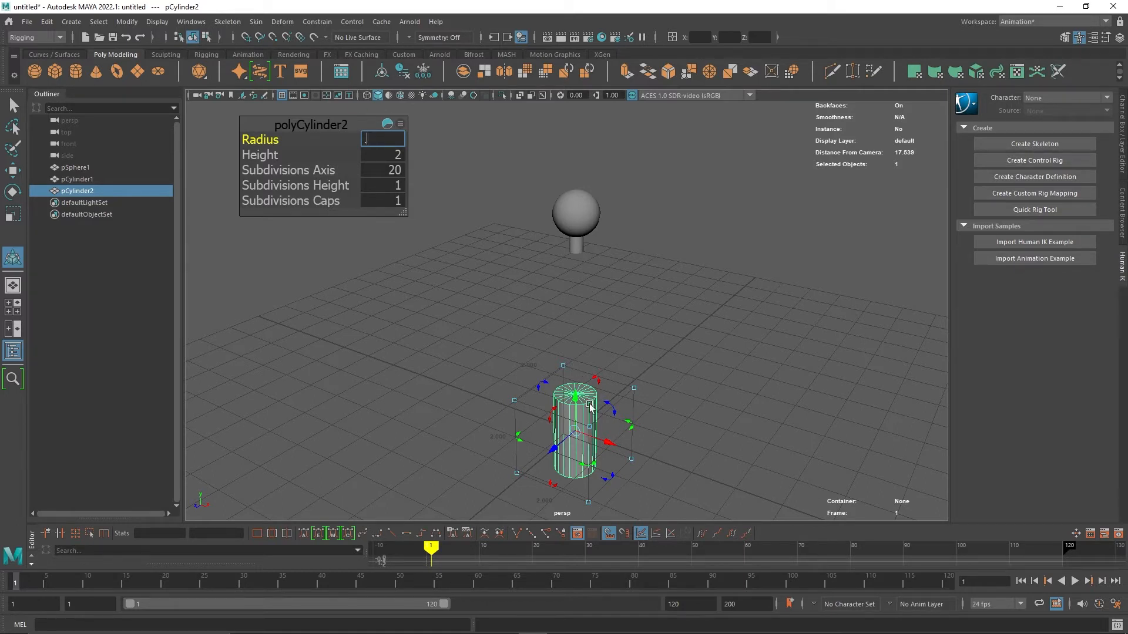
text(5)
key(Return)
drag(591, 408, 591, 267)
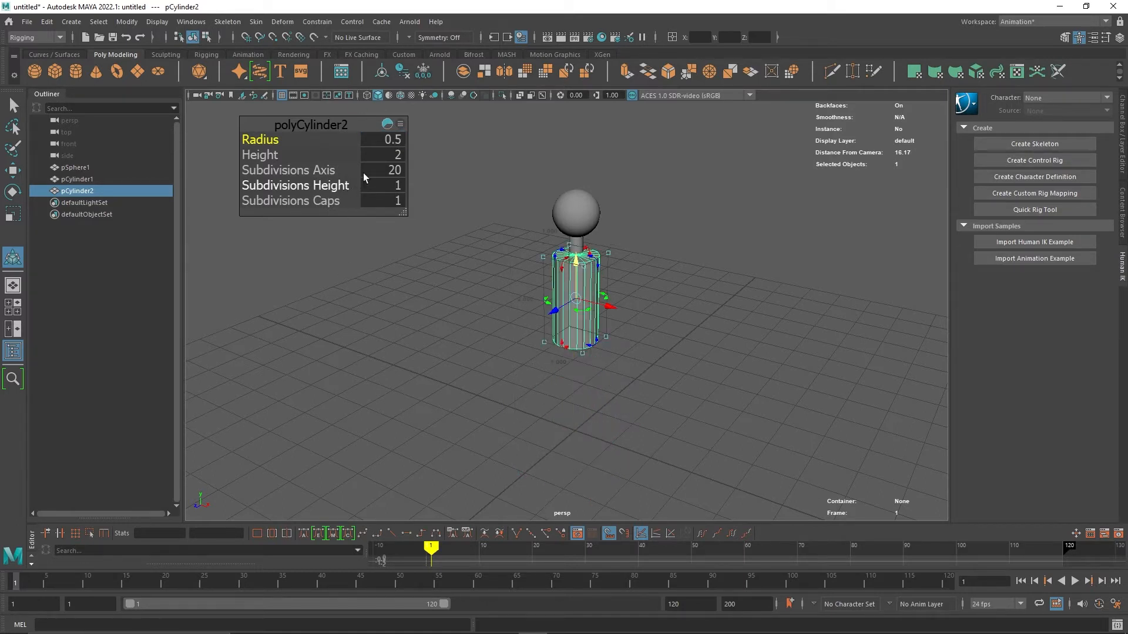
Set the second cylinder's radius to 0.15 and its height to 0.75.
click(382, 141)
text(.15)
key(Return)
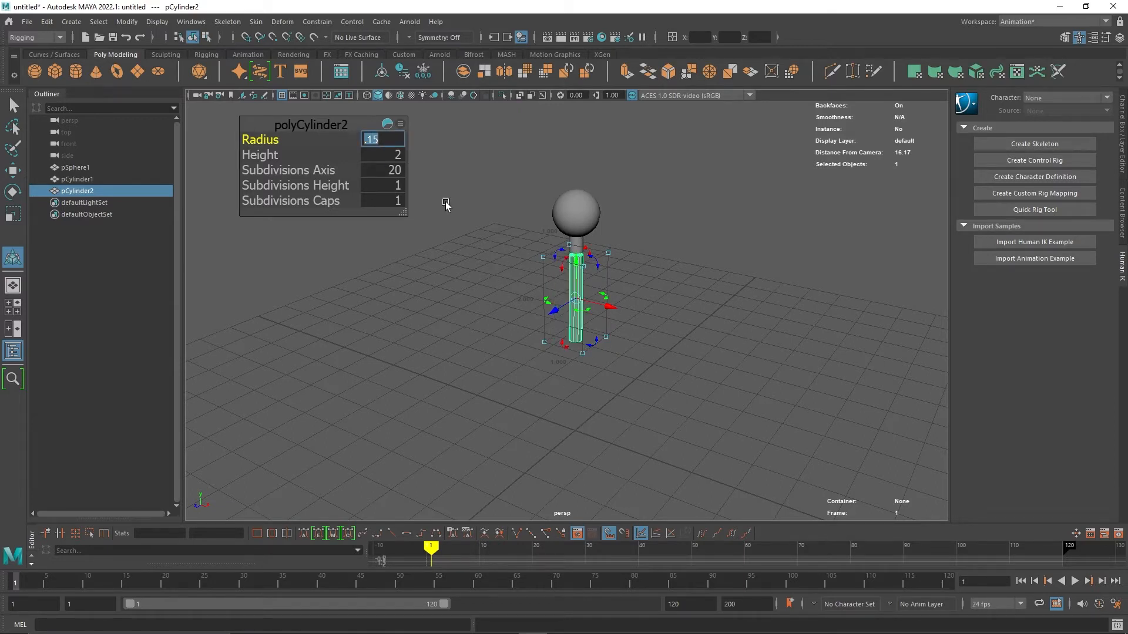
click(389, 155)
text(.7)
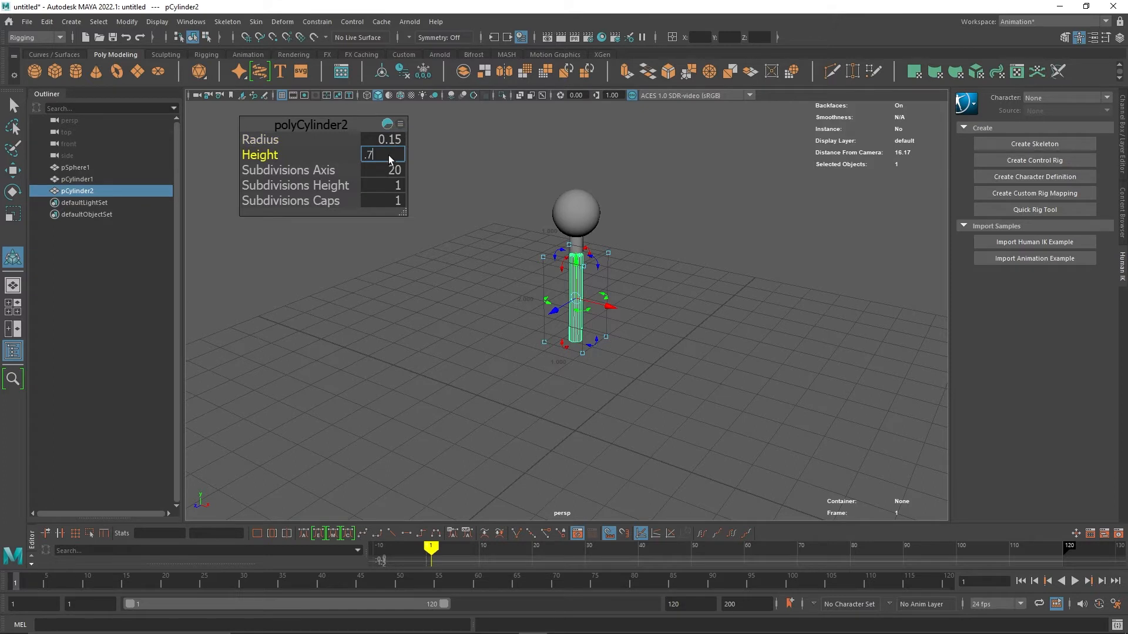
text(5)
key(Return)
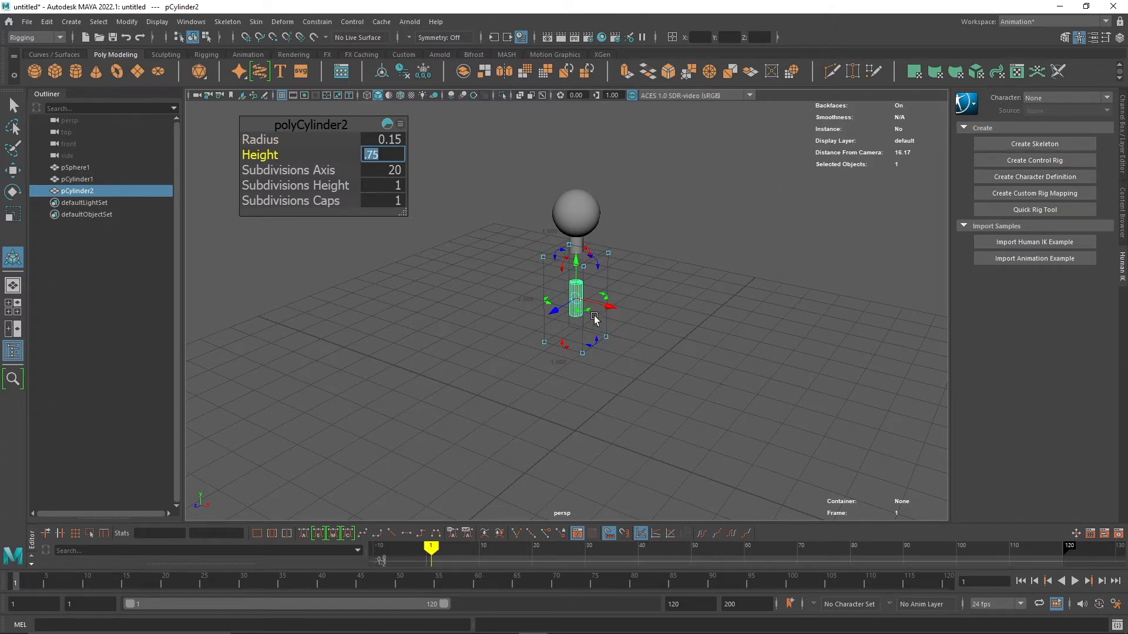
Rotate the second cylinder 90 degrees about Z in the Attribute Editor.
click(575, 284)
click(578, 351)
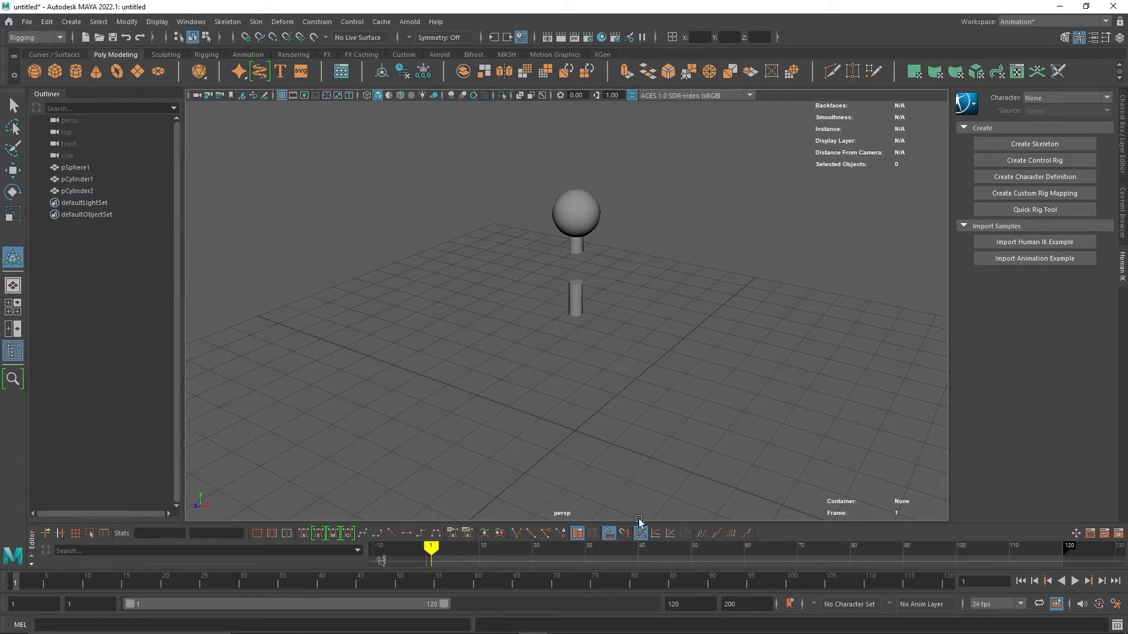
click(569, 304)
key(ctrl+a)
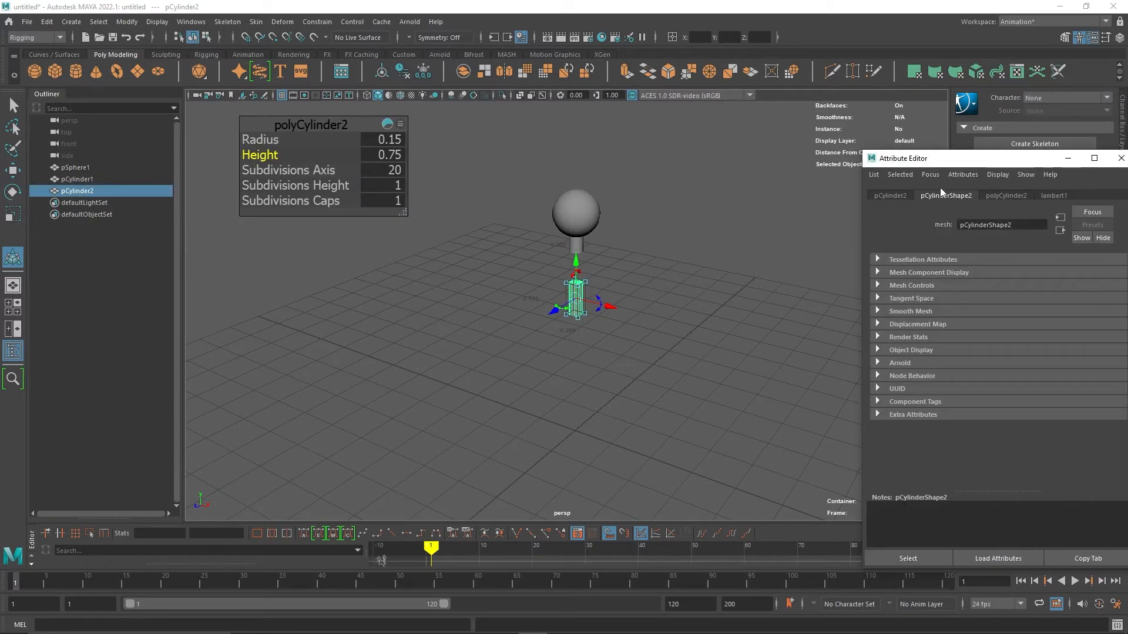
click(887, 196)
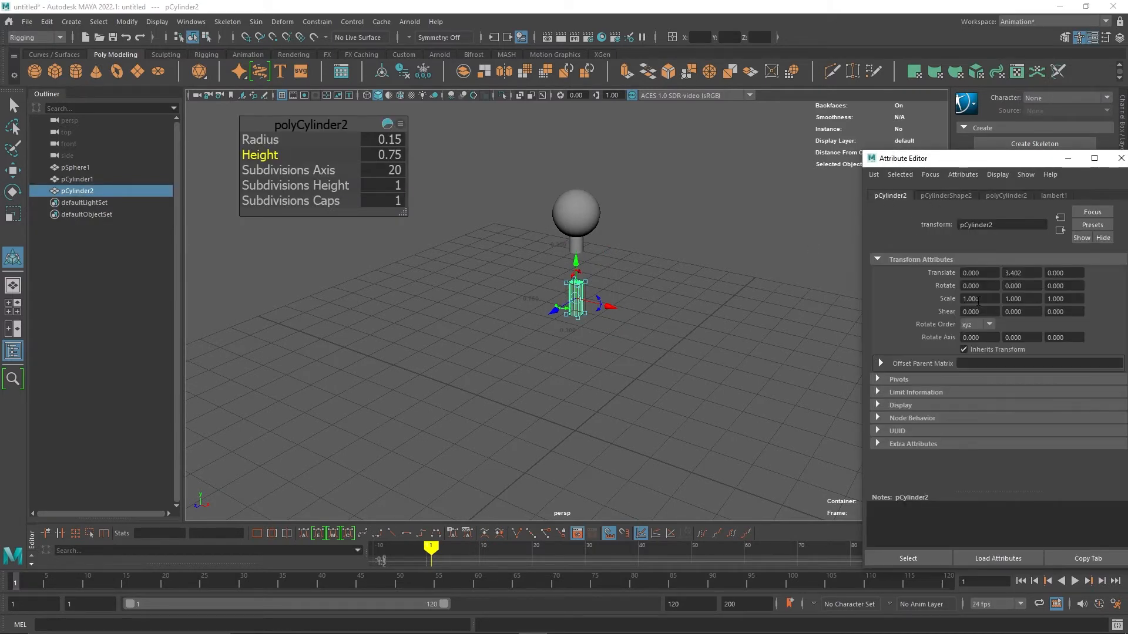
click(1074, 286)
text(90)
key(Return)
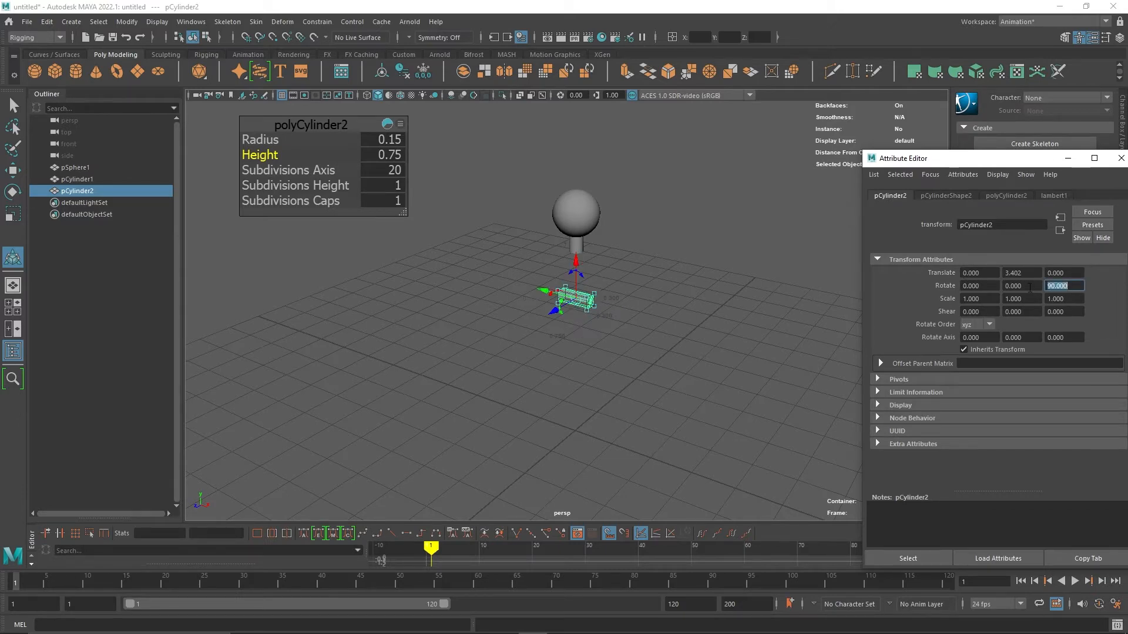
Move the horizontal cylinder up and sideways to sit at the base of the neck.
scroll(759, 380, up, 6)
drag(588, 244, 608, 130)
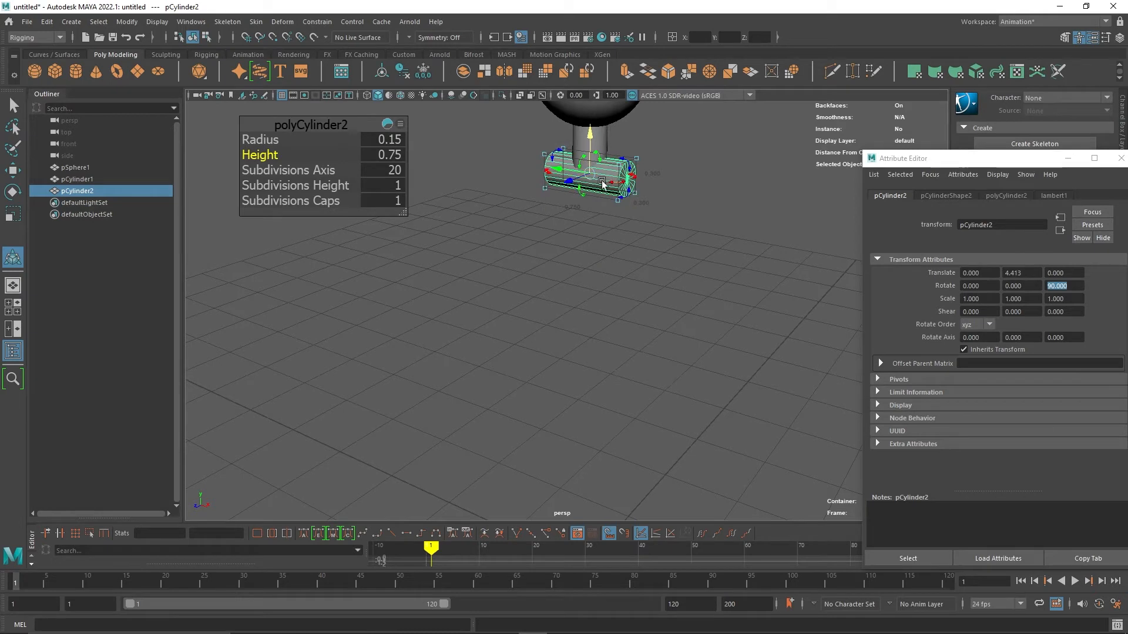
drag(565, 169, 605, 173)
scroll(659, 212, down, 3)
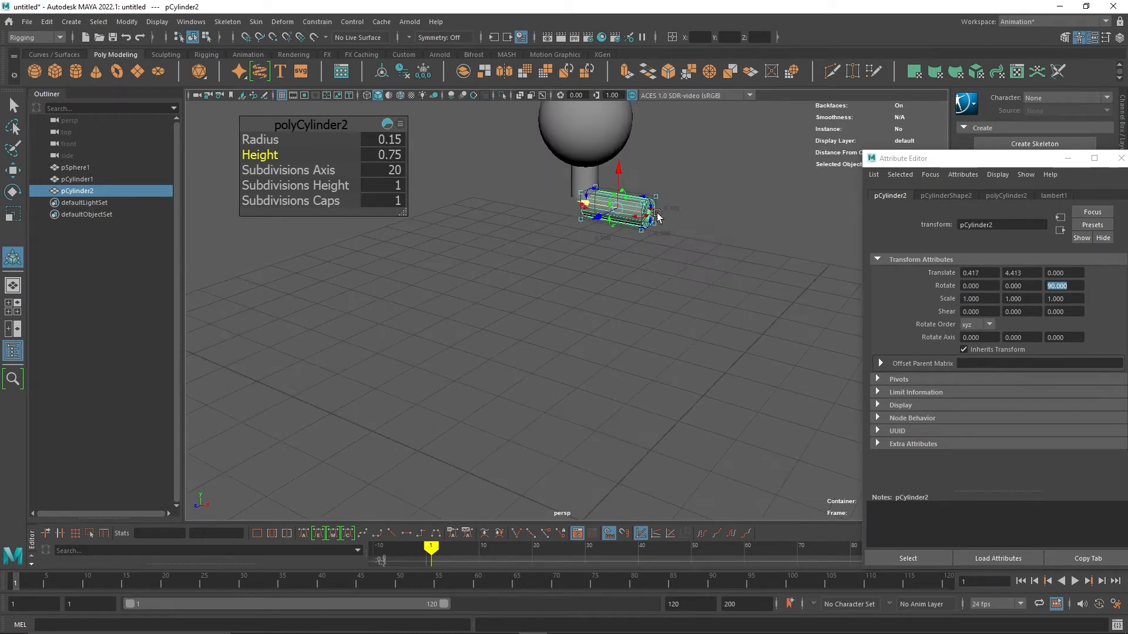
Duplicate the horizontal cylinder and move the copy to the opposite side of the neck.
key(ctrl+g)
mouse_move(649, 212)
mouse_down()
mouse_move(581, 206)
mouse_move(612, 255)
mouse_move(632, 207)
mouse_up()
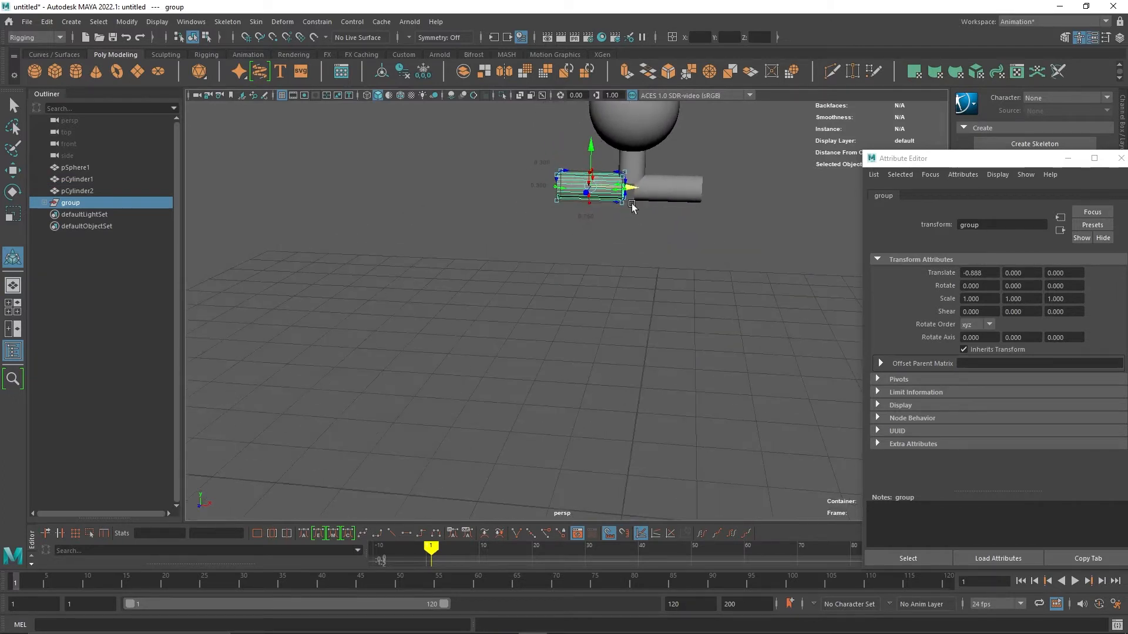
click(654, 240)
click(616, 188)
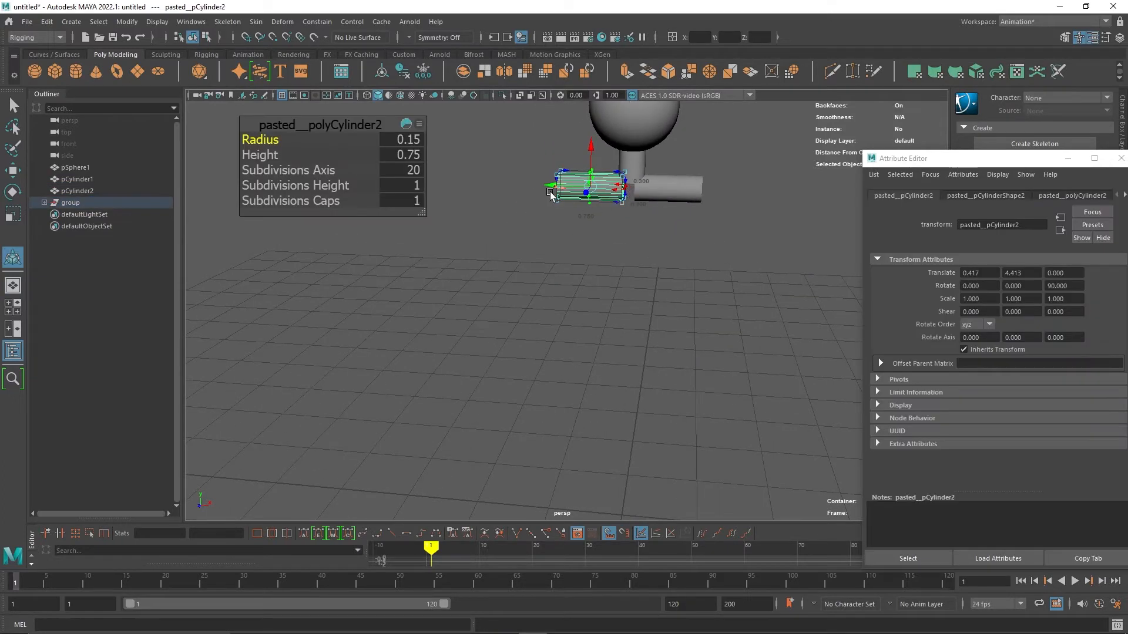
key(w)
click(623, 291)
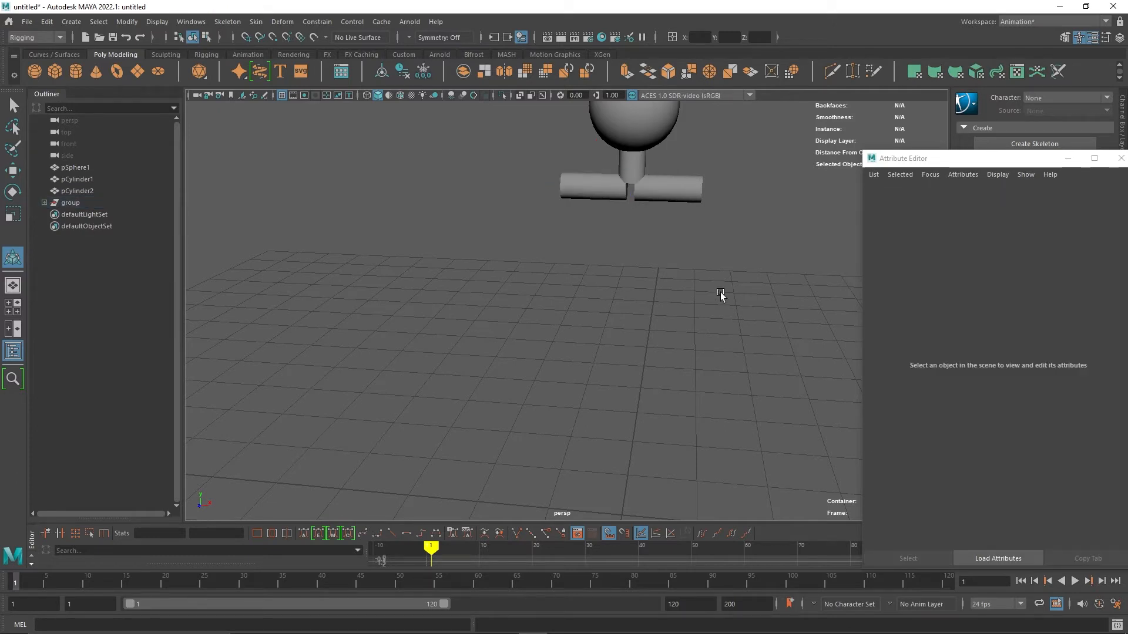
alt+drag(720, 292, 677, 303)
alt+right_drag(677, 303, 642, 273)
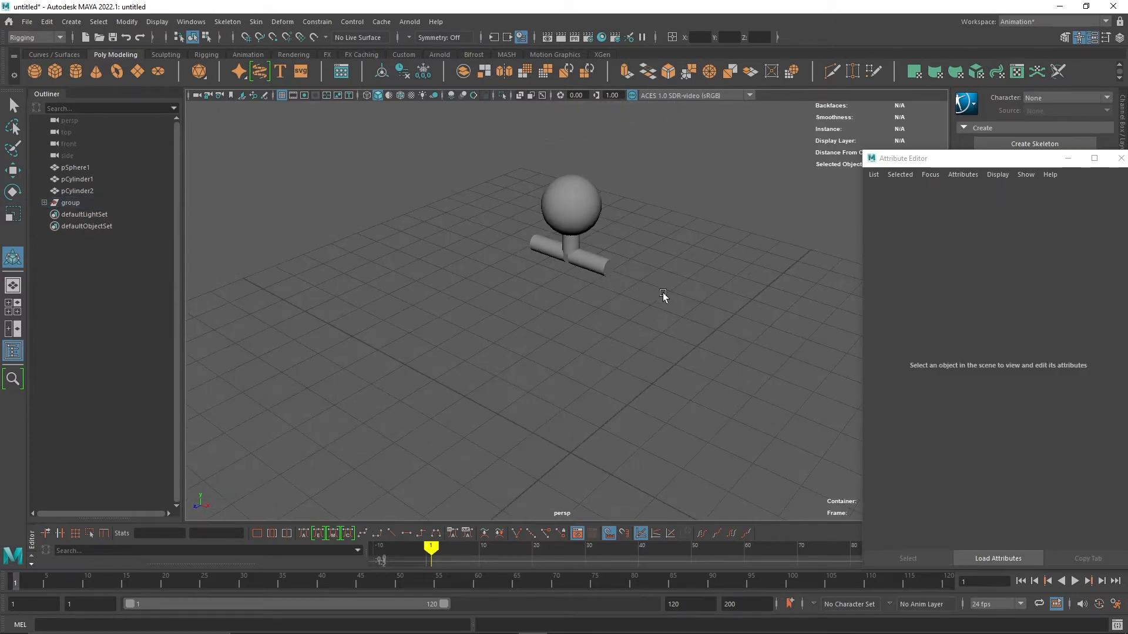
Create a polygon sphere and set its radius to 0.25.
alt+drag(662, 292, 770, 227)
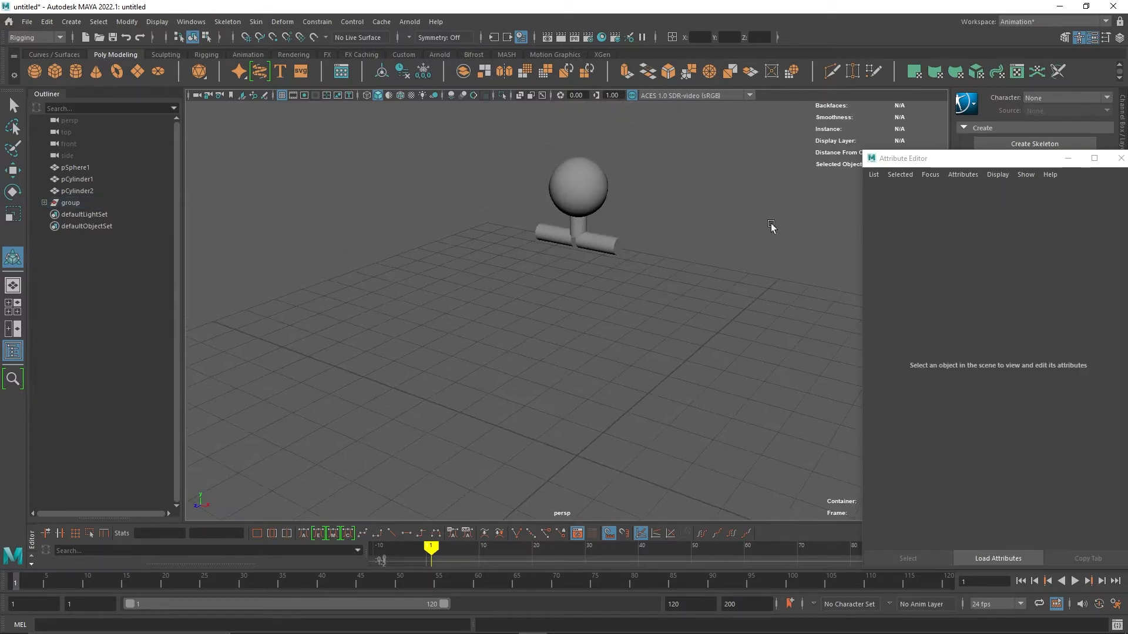
click(584, 228)
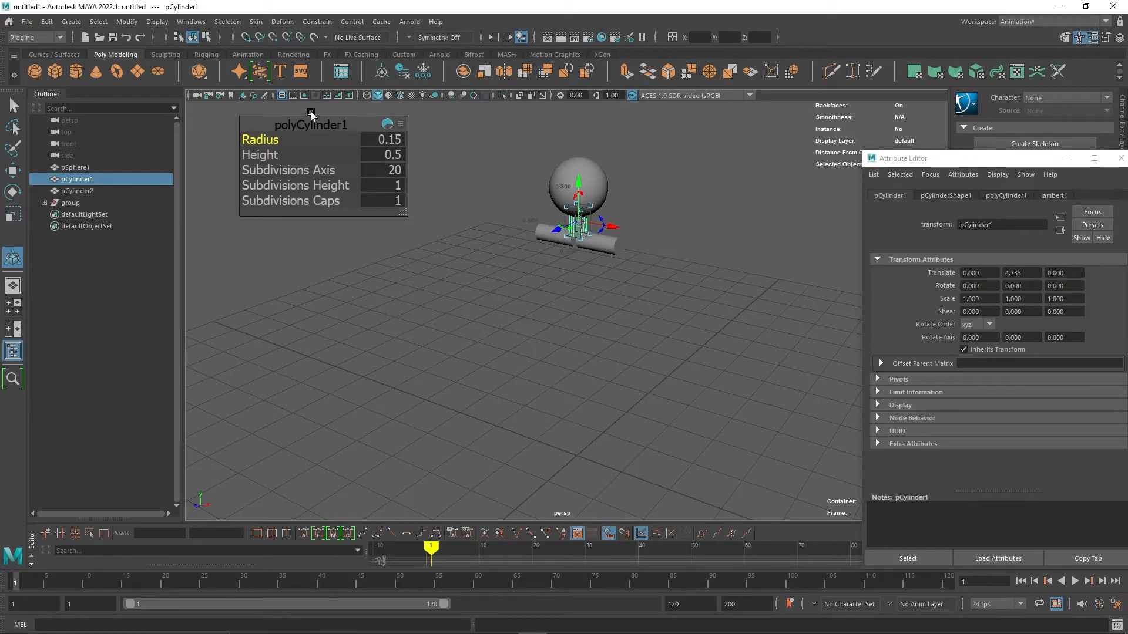
click(38, 69)
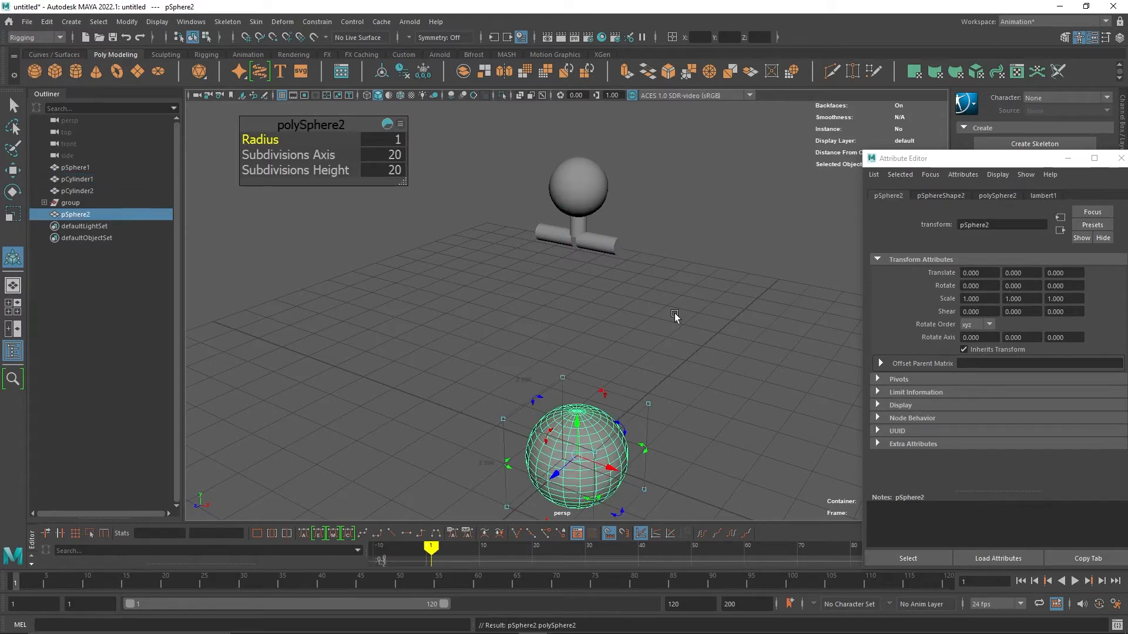
click(389, 141)
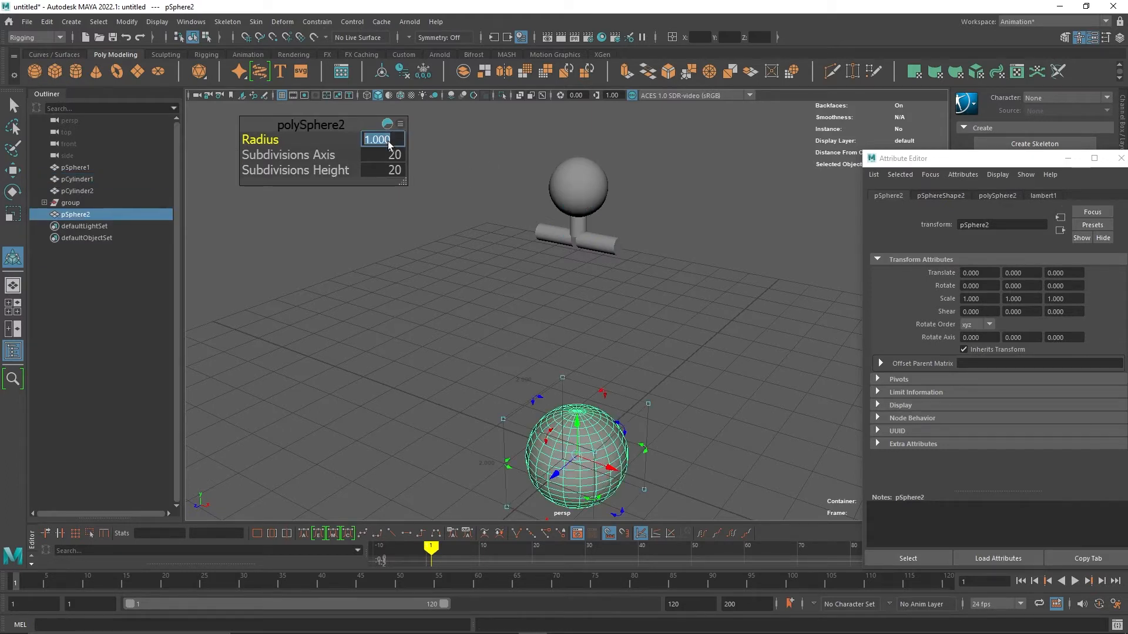
text(.25)
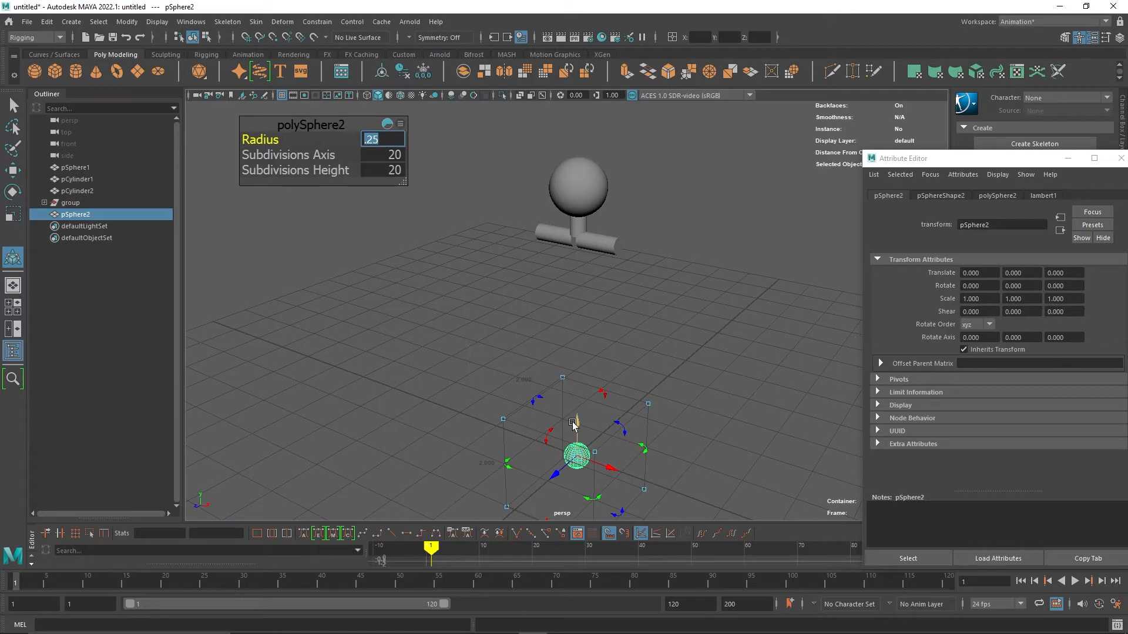
Move the small sphere up and over to the right end of the horizontal arm cylinders.
drag(573, 423, 573, 207)
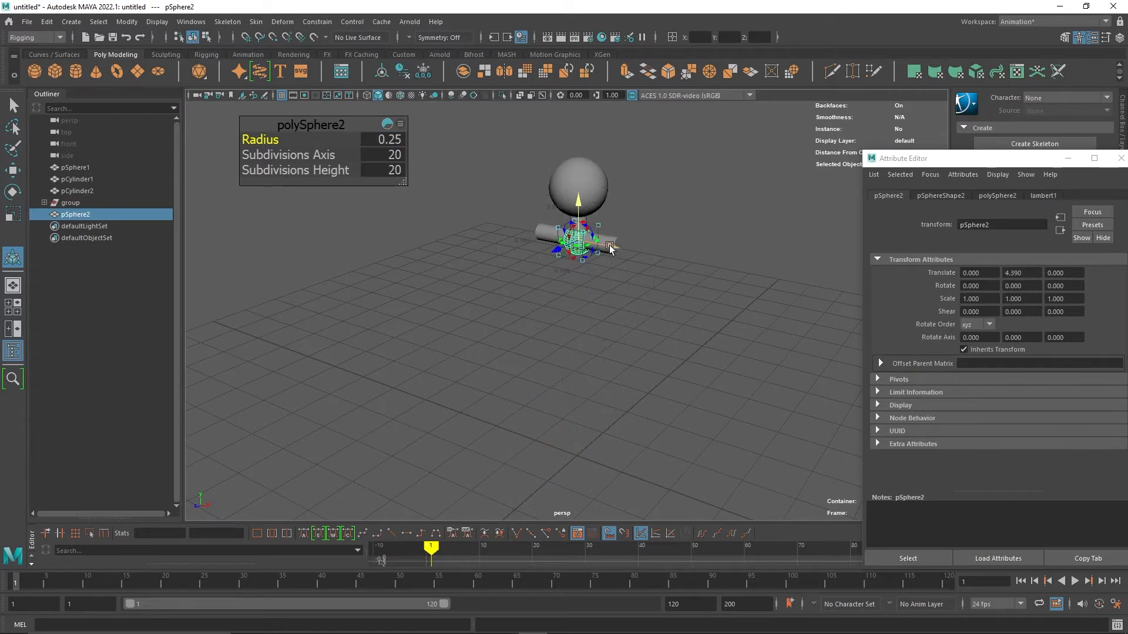
drag(610, 249, 562, 241)
Duplicate the sphere and move the copy to the left end of the arm cylinders.
key(ctrl+d)
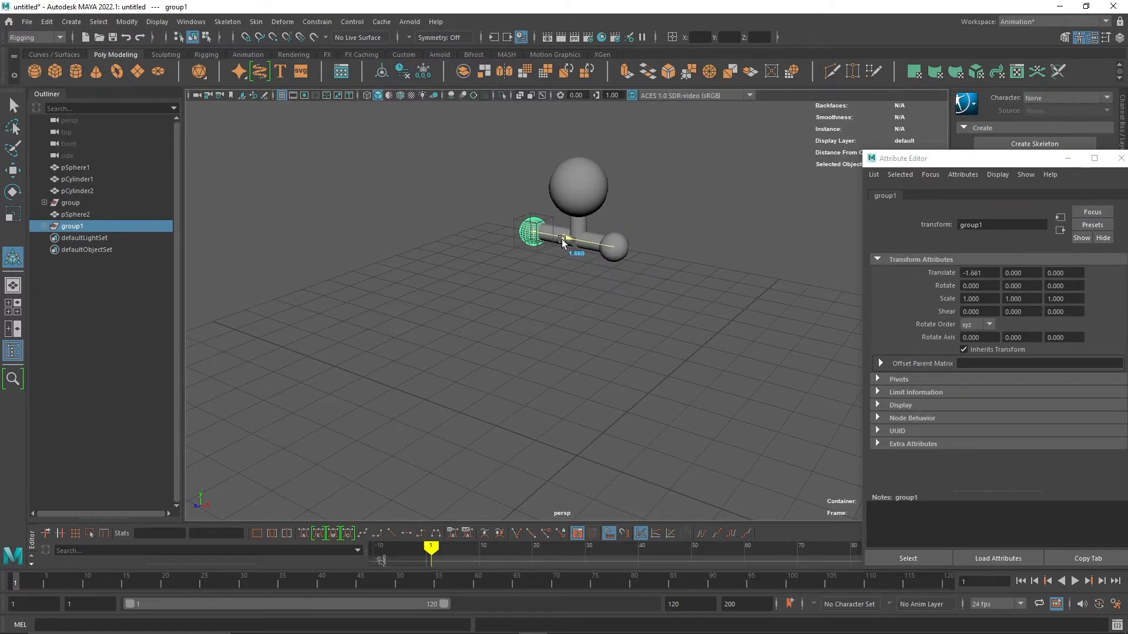
click(659, 378)
alt+drag(660, 378, 640, 323)
Duplicate the right end sphere and move the copy to the centre where the arms meet the neck.
click(642, 222)
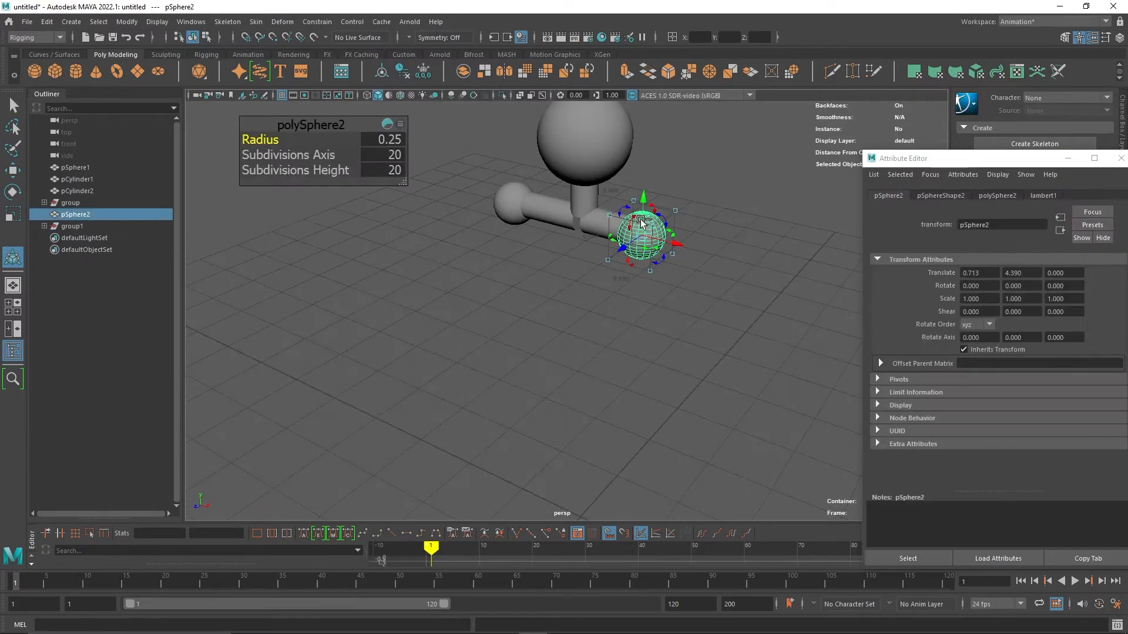
key(ctrl+d)
drag(677, 244, 614, 234)
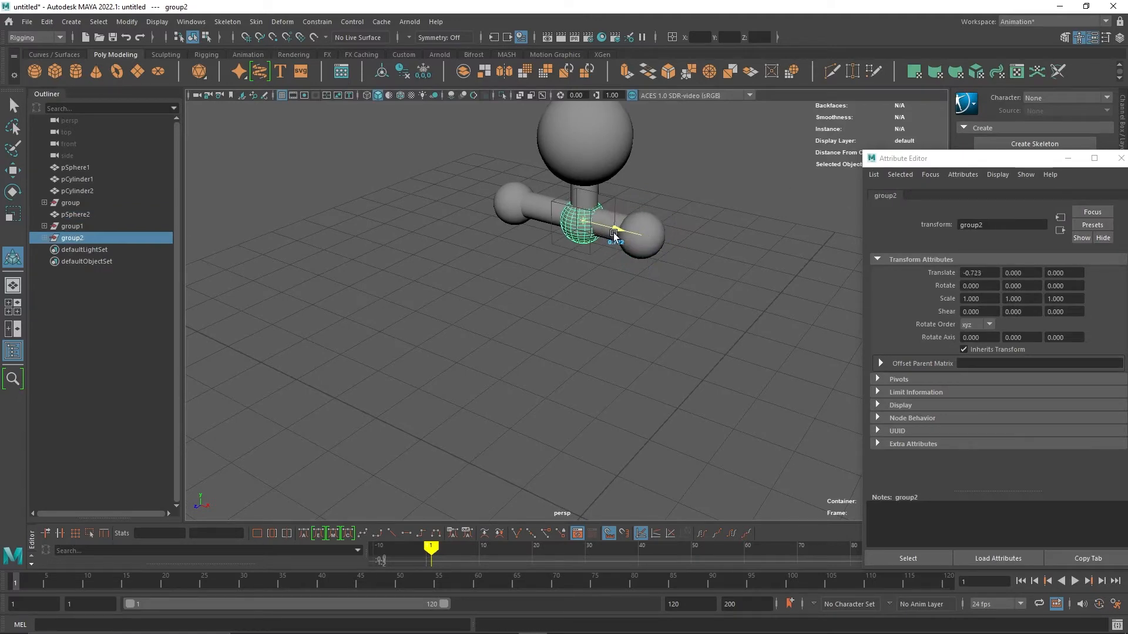
click(640, 338)
alt+drag(640, 339, 672, 325)
Move the right end sphere slightly outward so it caps the end of the arm cylinder.
click(586, 210)
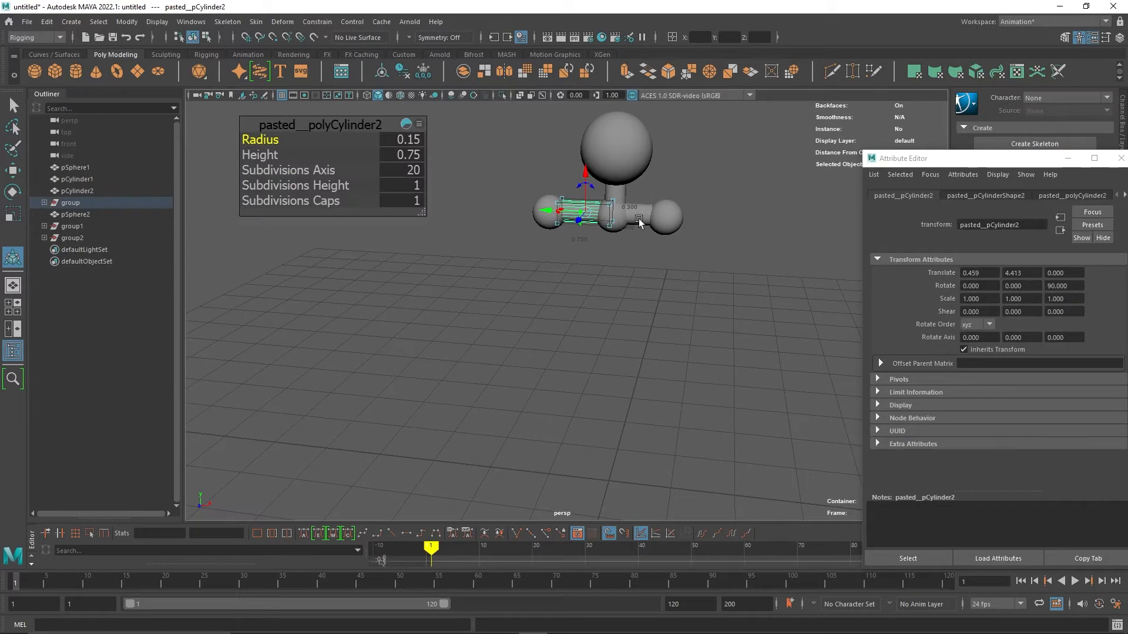
click(670, 219)
drag(704, 220, 719, 223)
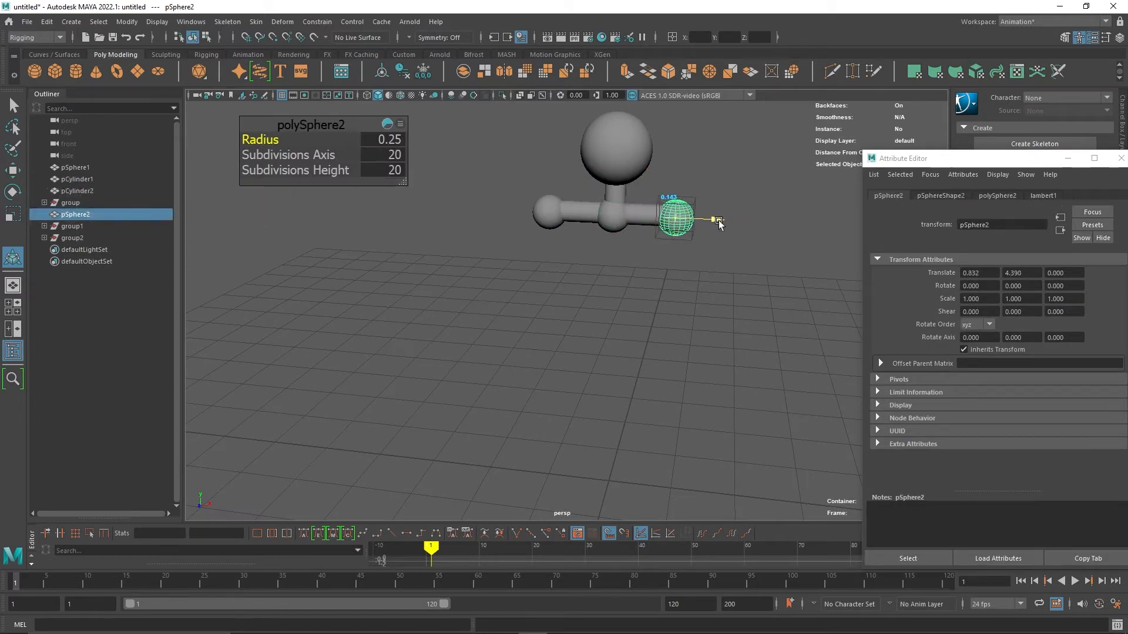
click(660, 390)
alt+drag(660, 391, 683, 372)
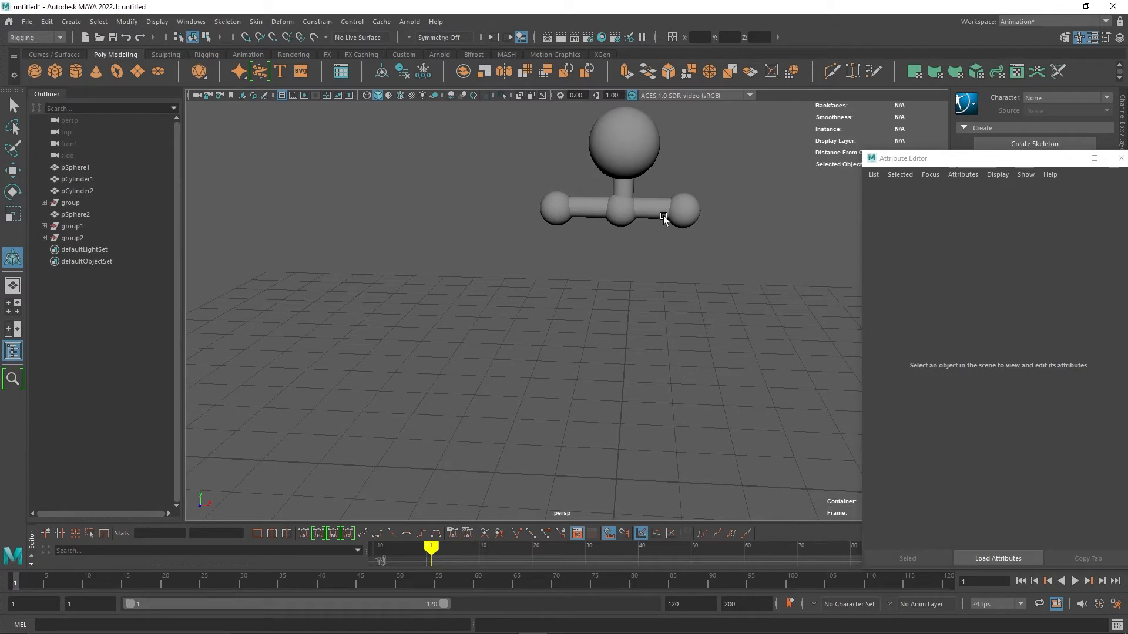
click(630, 217)
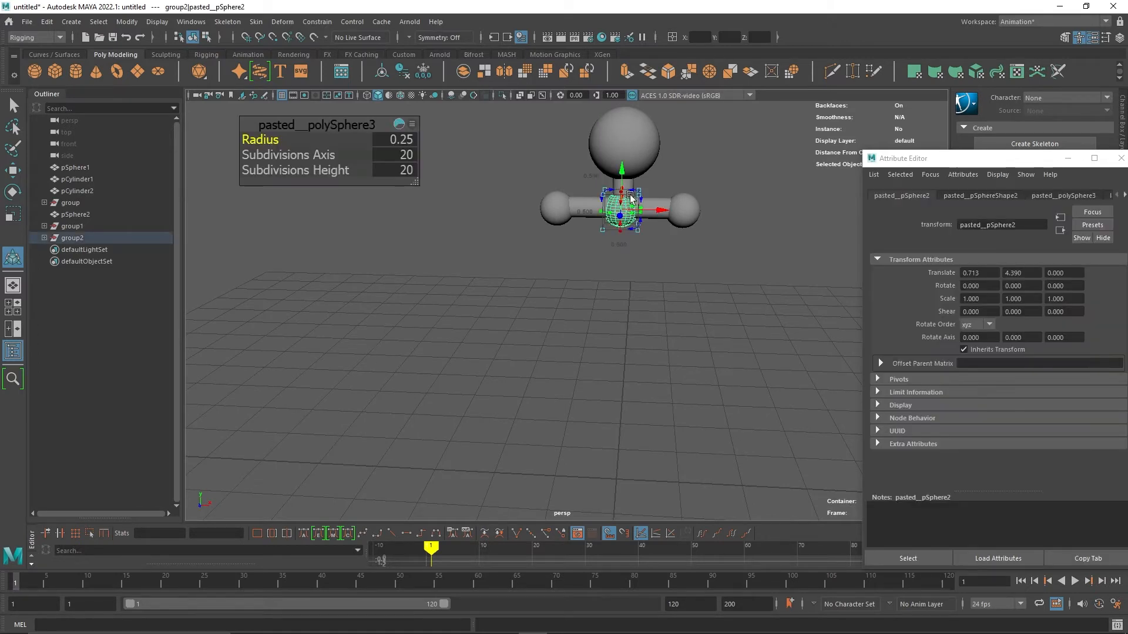
click(652, 323)
alt+drag(684, 317, 651, 300)
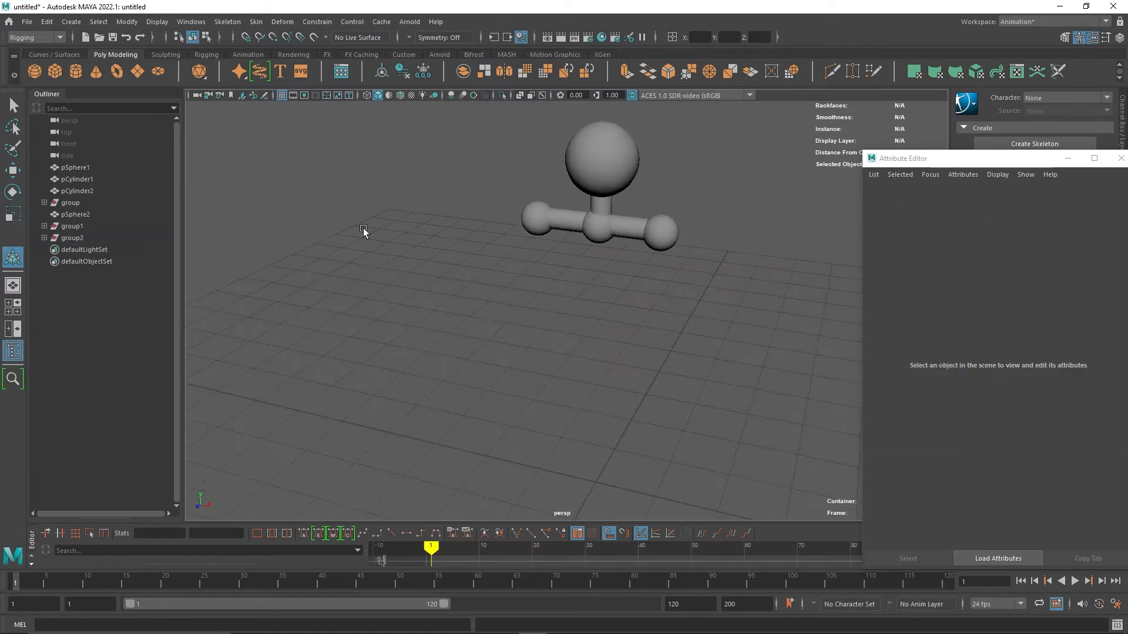
Paste a copy of the neck cylinder under the left shoulder sphere and stretch it to about 1.75 in Y as an upper arm.
click(601, 205)
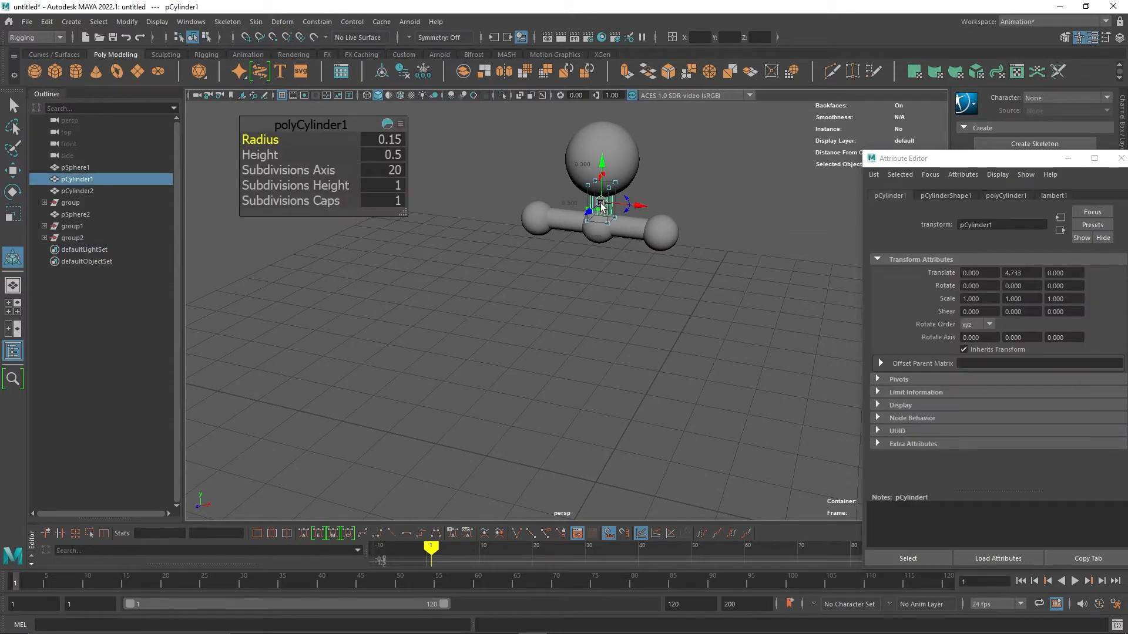
key(ctrl+c)
key(ctrl+v)
drag(602, 162, 600, 200)
drag(637, 246, 567, 255)
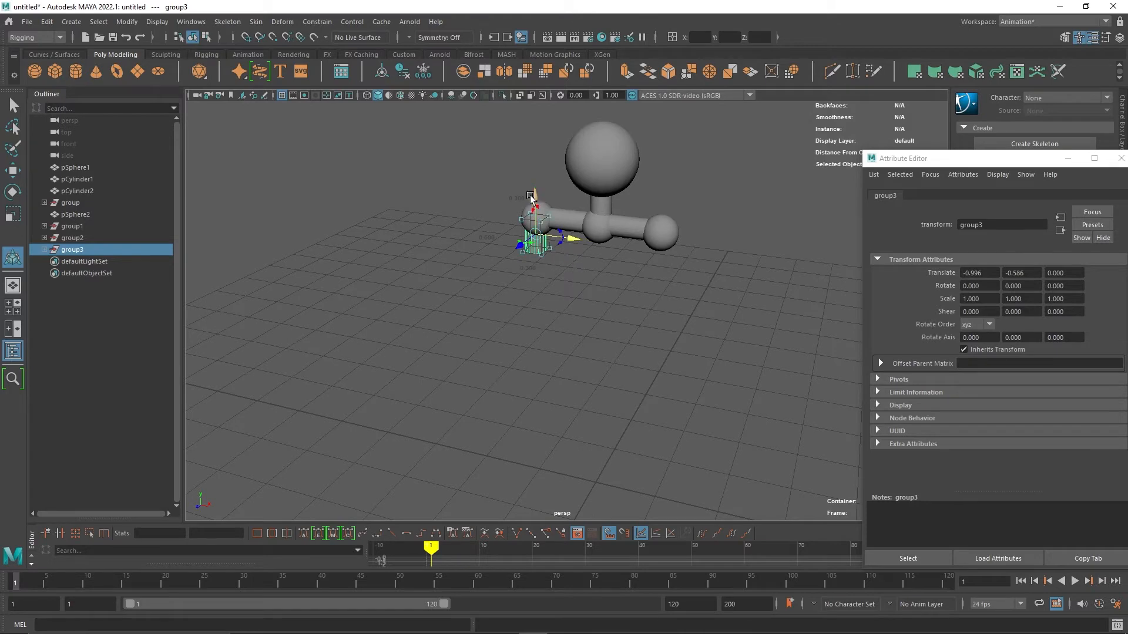
drag(531, 197, 530, 205)
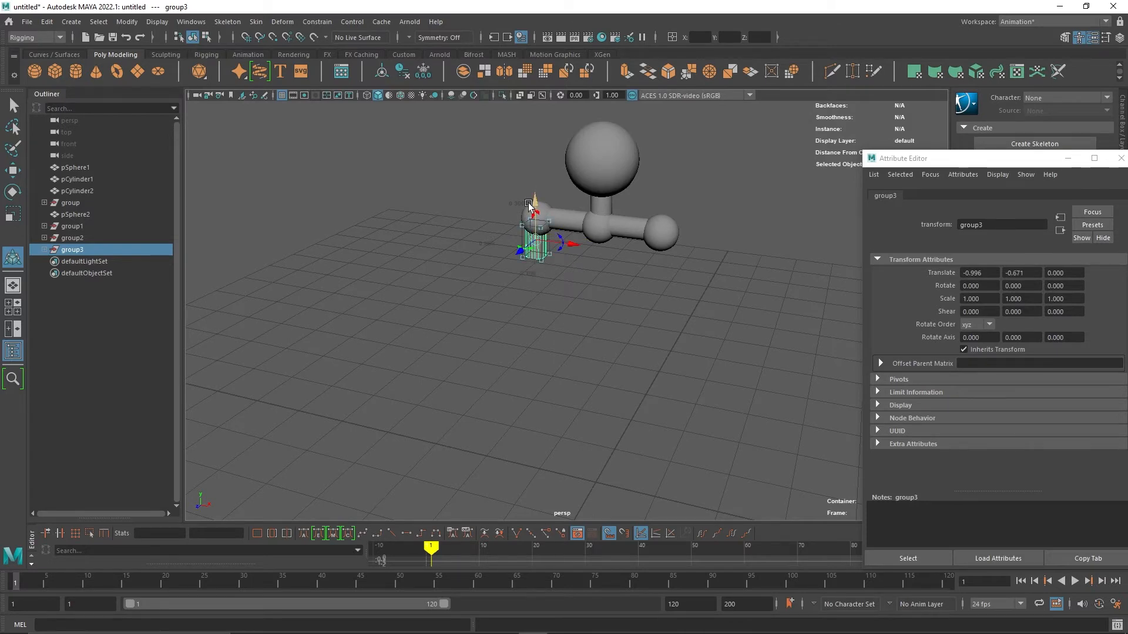
drag(541, 259, 541, 272)
drag(537, 197, 536, 209)
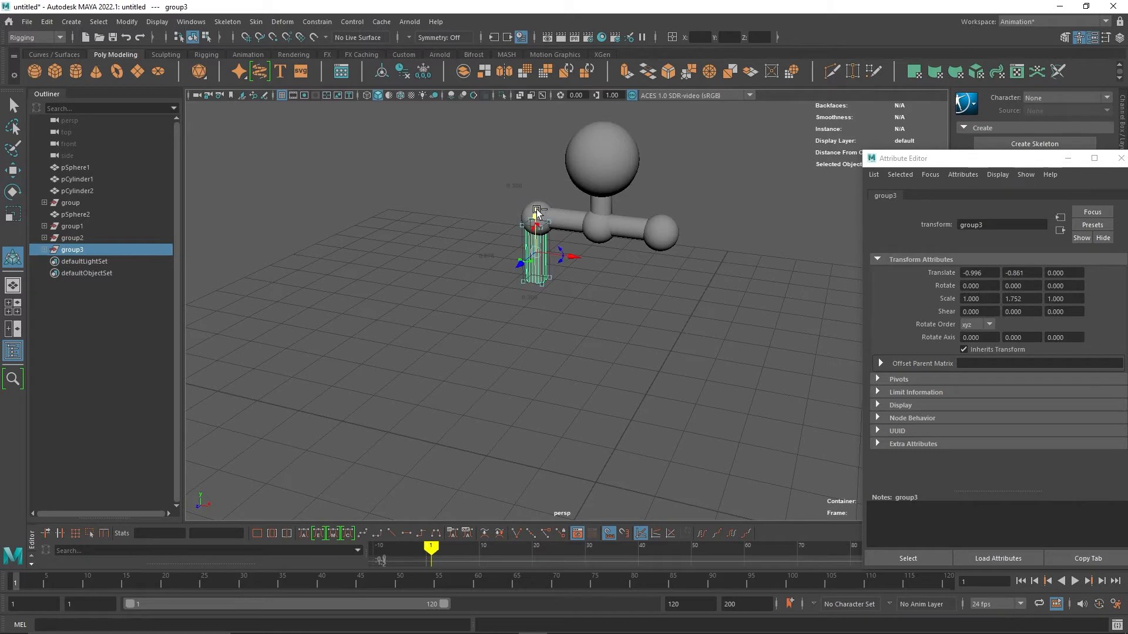
Duplicate the upper arm cylinder and move the copy under the right shoulder sphere.
key(ctrl+d)
drag(577, 254, 697, 259)
Copy the right shoulder sphere and paste it down at the bottom of the right upper arm as an elbow.
click(673, 220)
key(ctrl+c)
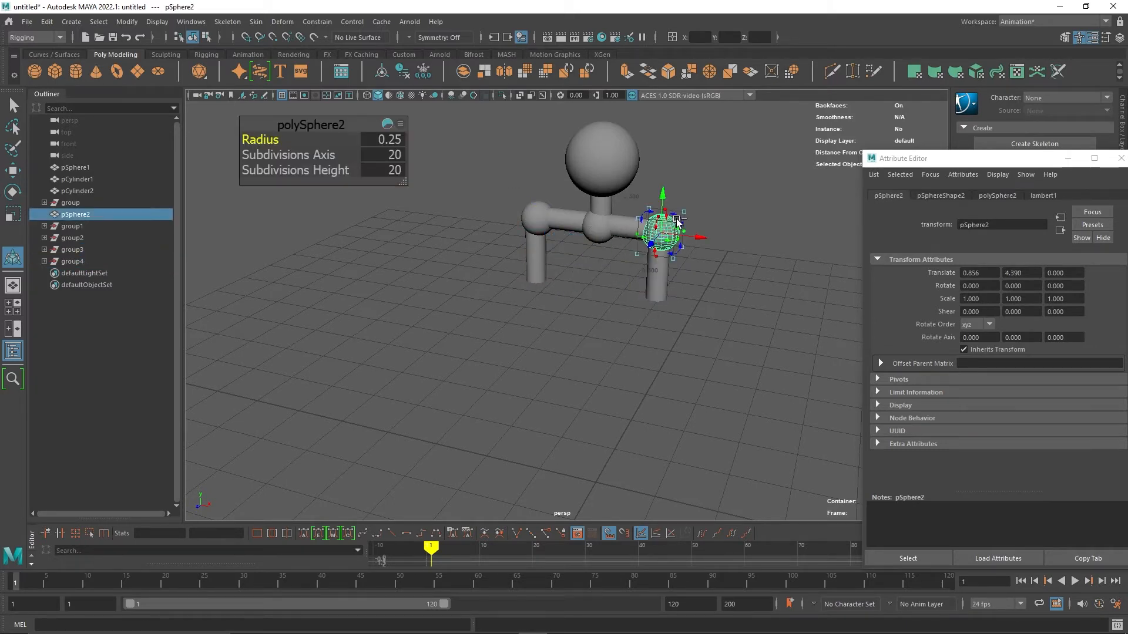
key(ctrl+v)
drag(663, 195, 667, 274)
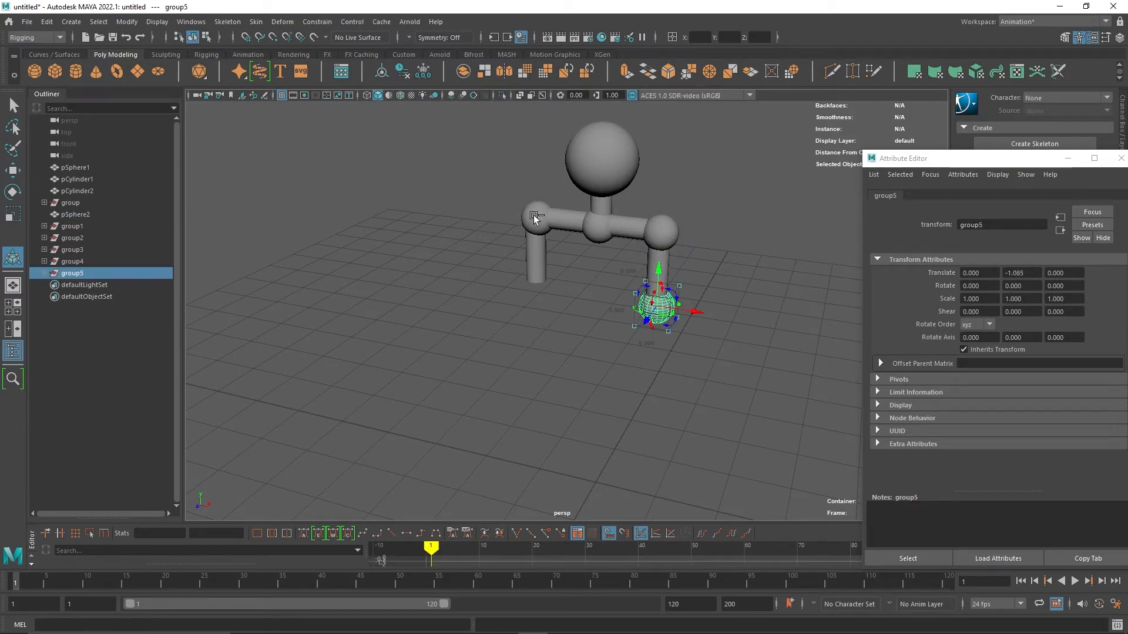
Paste another copy of the elbow sphere and move it to the bottom of the left upper arm.
key(ctrl+c)
key(ctrl+v)
drag(694, 313, 566, 305)
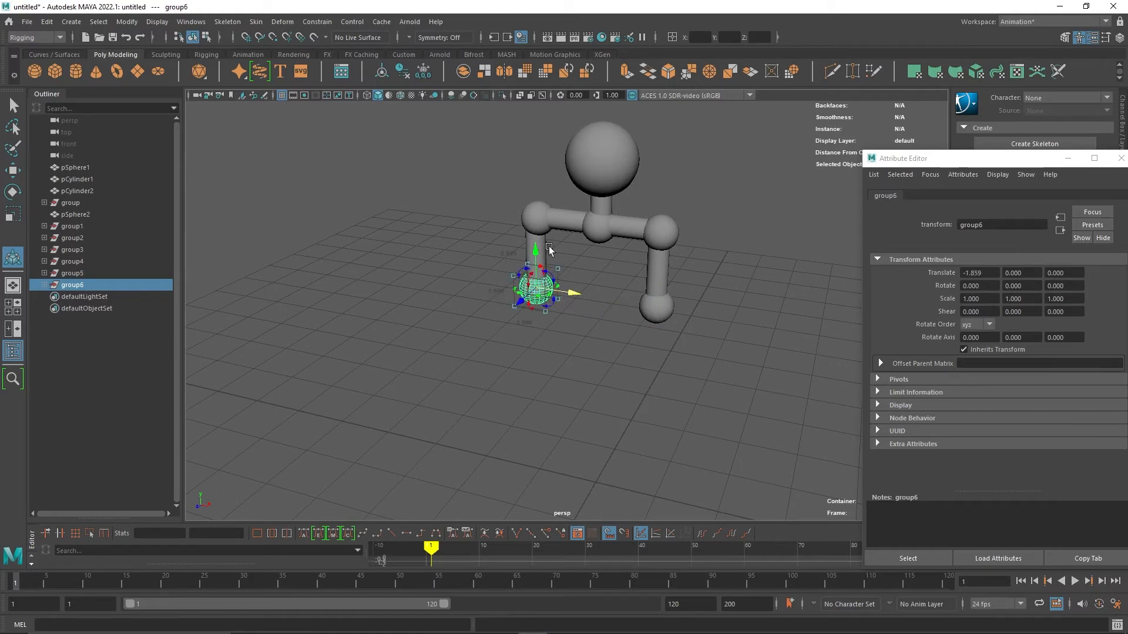
Copy the left upper arm cylinder and paste it below the left elbow as a forearm.
click(546, 245)
key(ctrl+c)
key(ctrl+v)
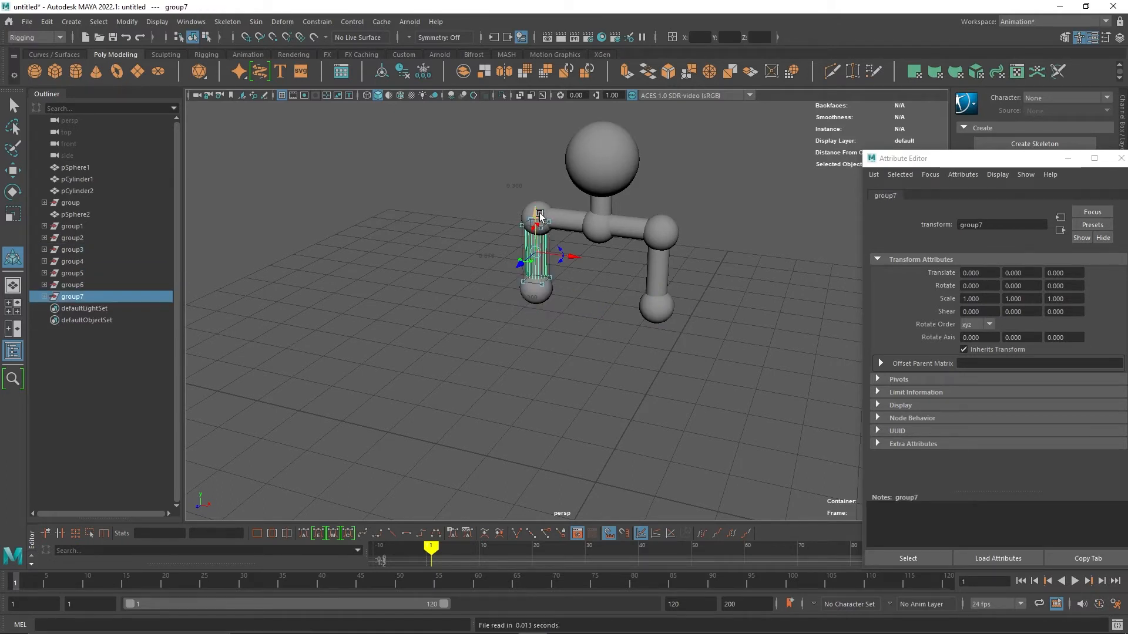
drag(539, 215, 539, 280)
Copy the right upper arm cylinder and paste it below the right elbow as a forearm.
click(664, 270)
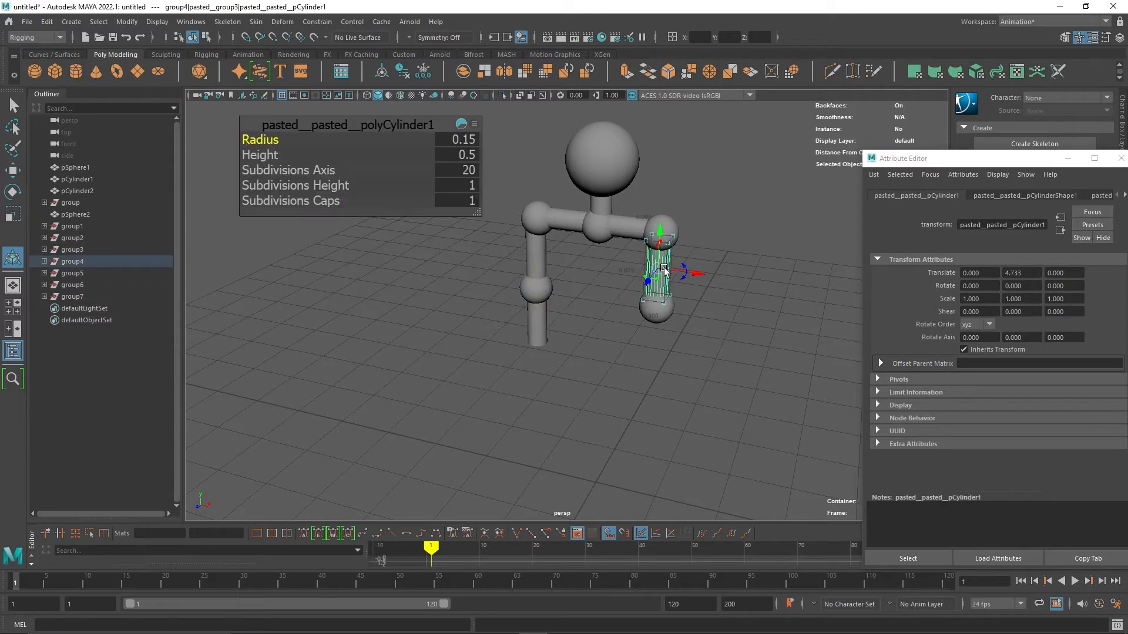
key(ctrl+c)
key(ctrl+v)
drag(662, 232, 660, 297)
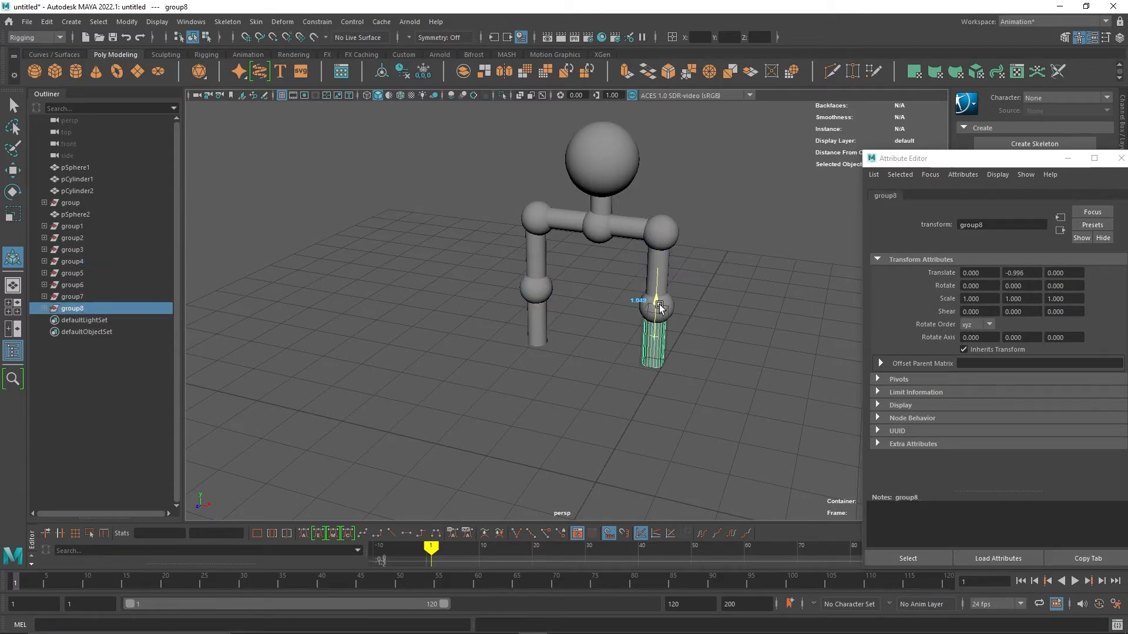
Paste a copy of the neck cylinder and stretch it to about 5.47 in Y as a spine below the shoulders.
click(702, 416)
alt+drag(703, 416, 675, 378)
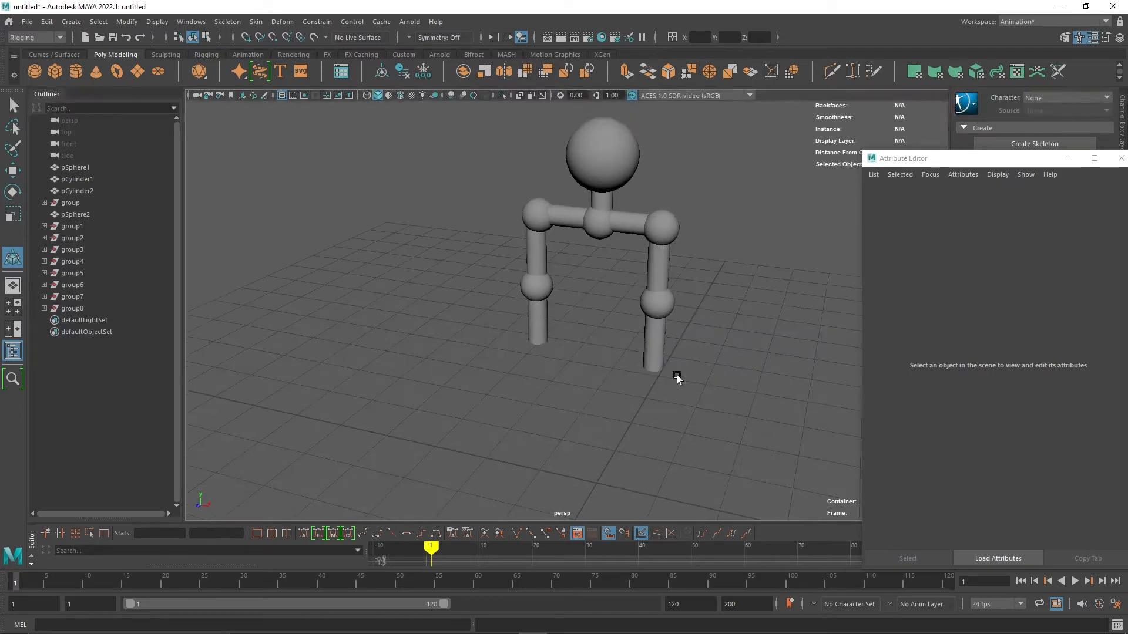
click(613, 204)
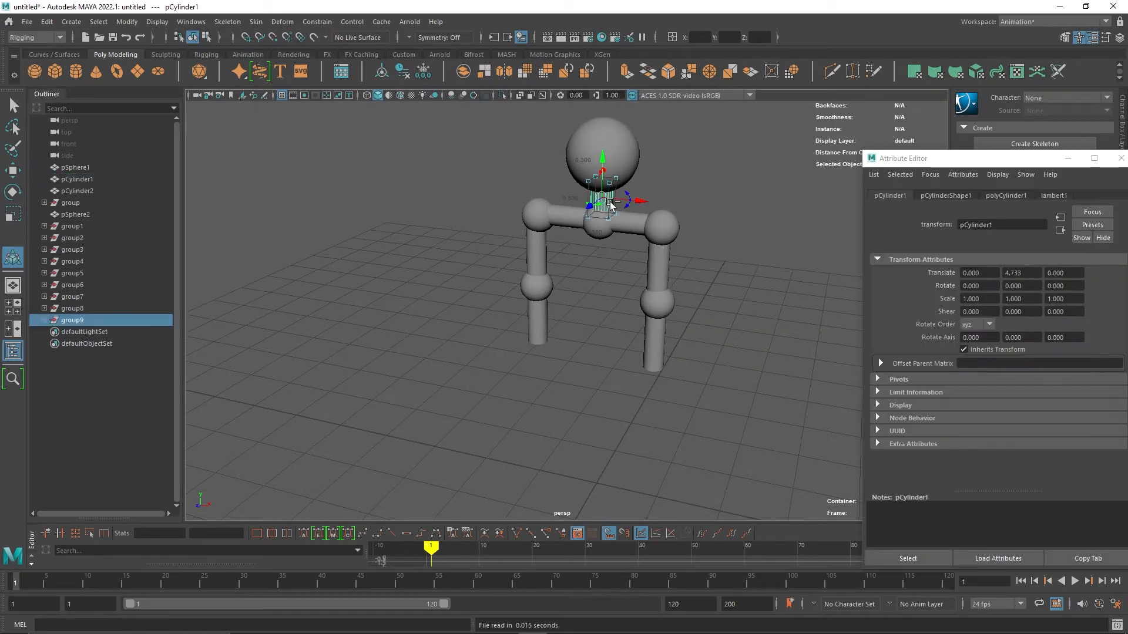
drag(602, 164, 605, 328)
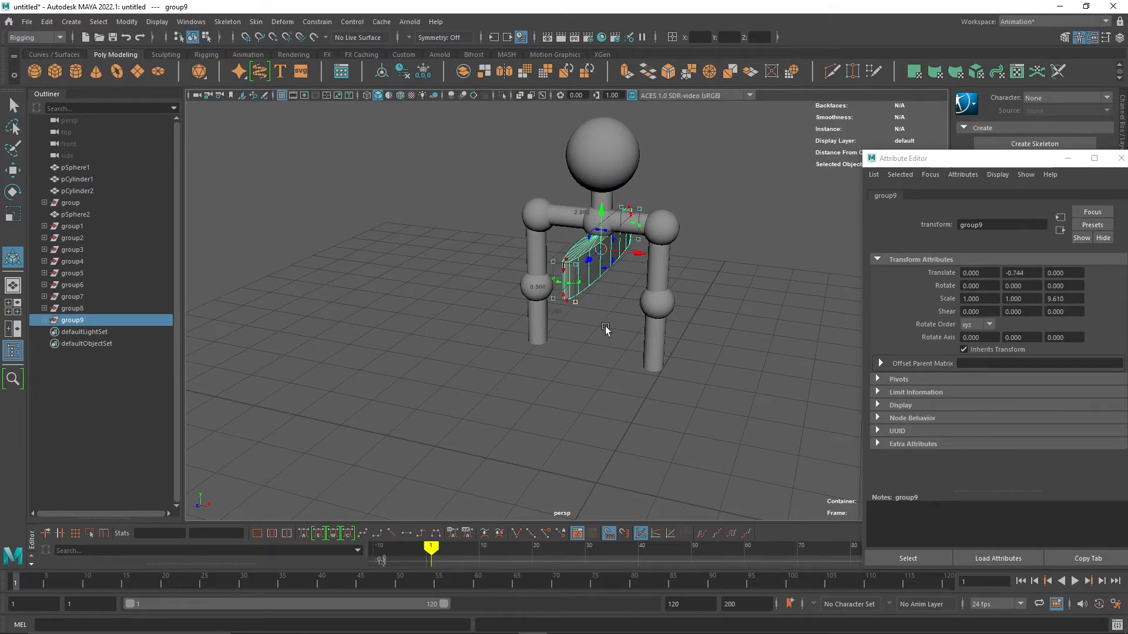
key(ctrl+z)
drag(607, 269, 611, 297)
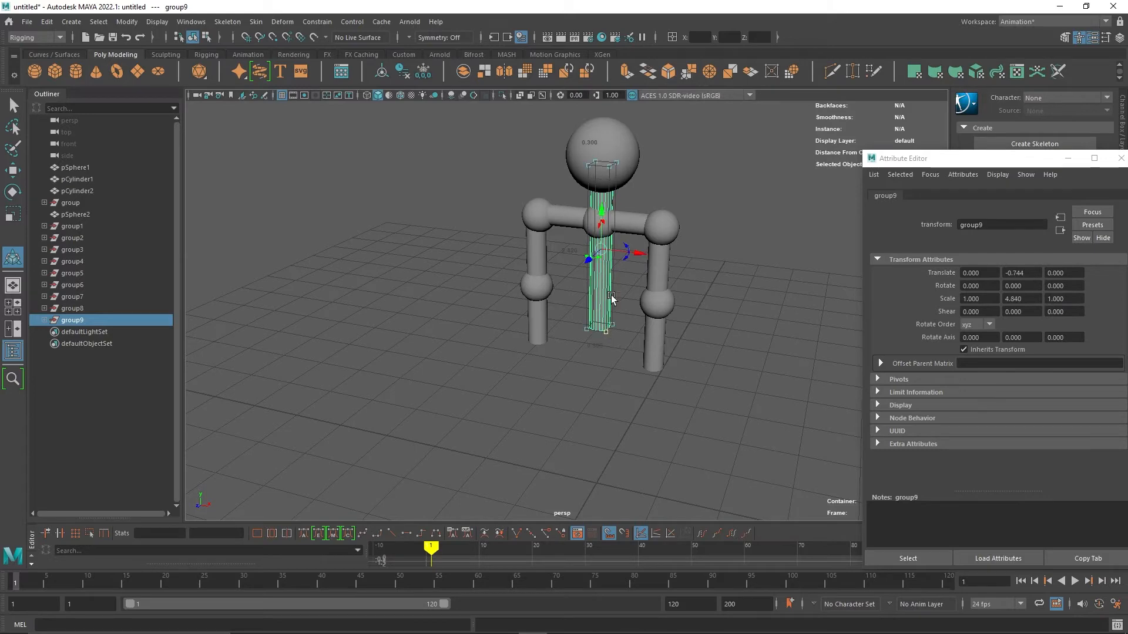
drag(602, 219, 601, 263)
alt+drag(705, 338, 704, 309)
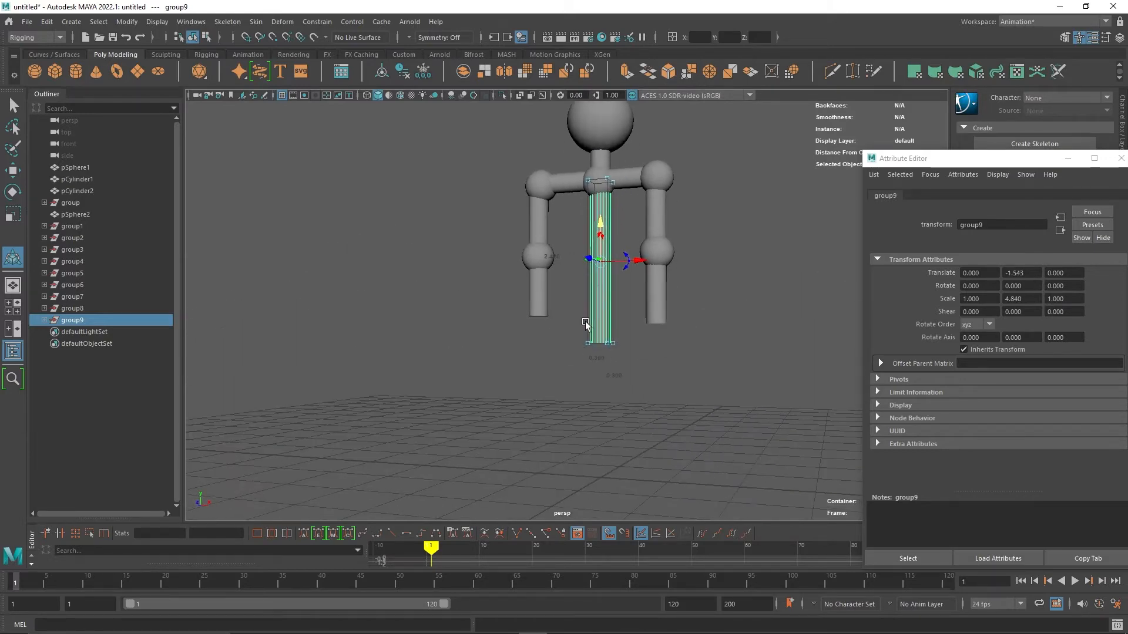
drag(607, 344, 606, 354)
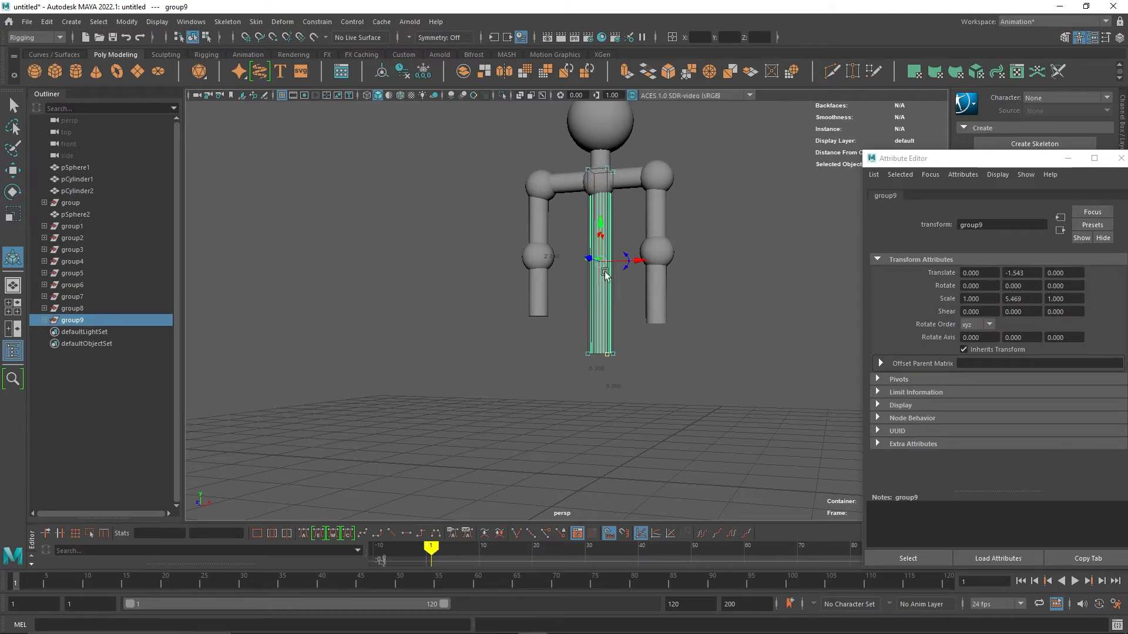
drag(601, 227, 600, 241)
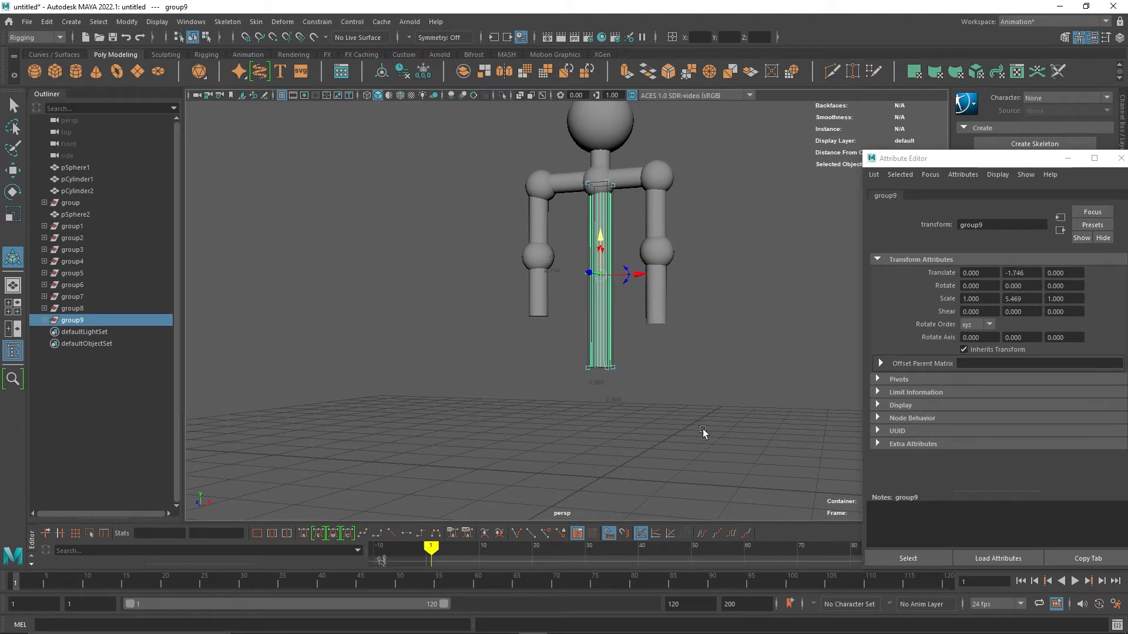
click(675, 431)
Copy the horizontal arm cylinder and centre sphere, group the copies and move them to the bottom of the spine as hips.
click(665, 253)
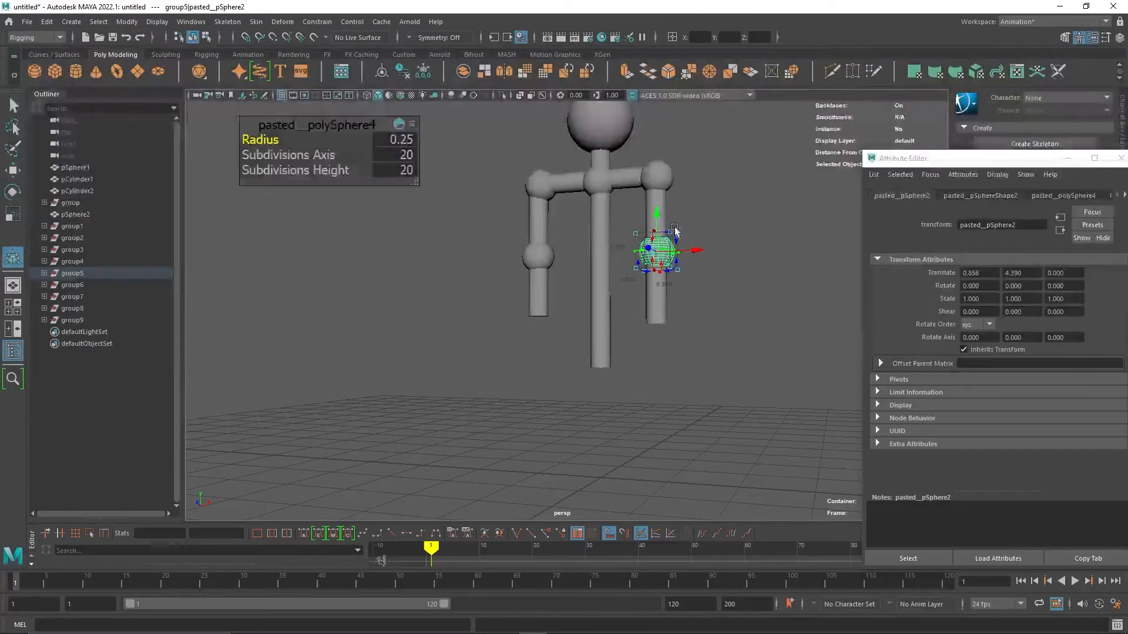
click(627, 186)
key(ctrl+c)
key(ctrl+v)
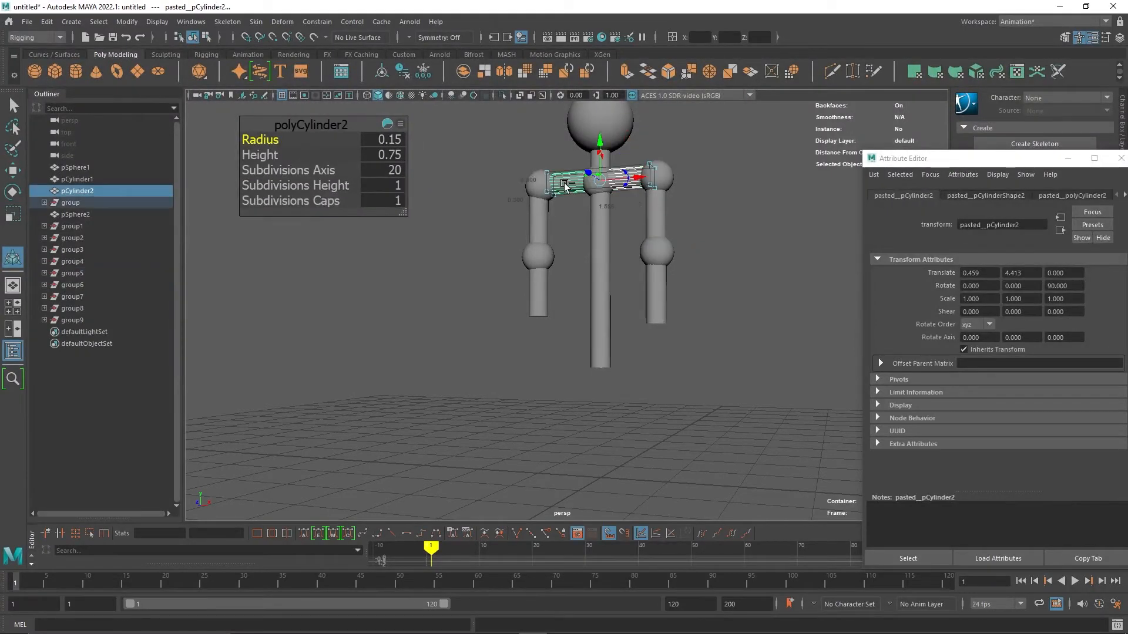
click(590, 194)
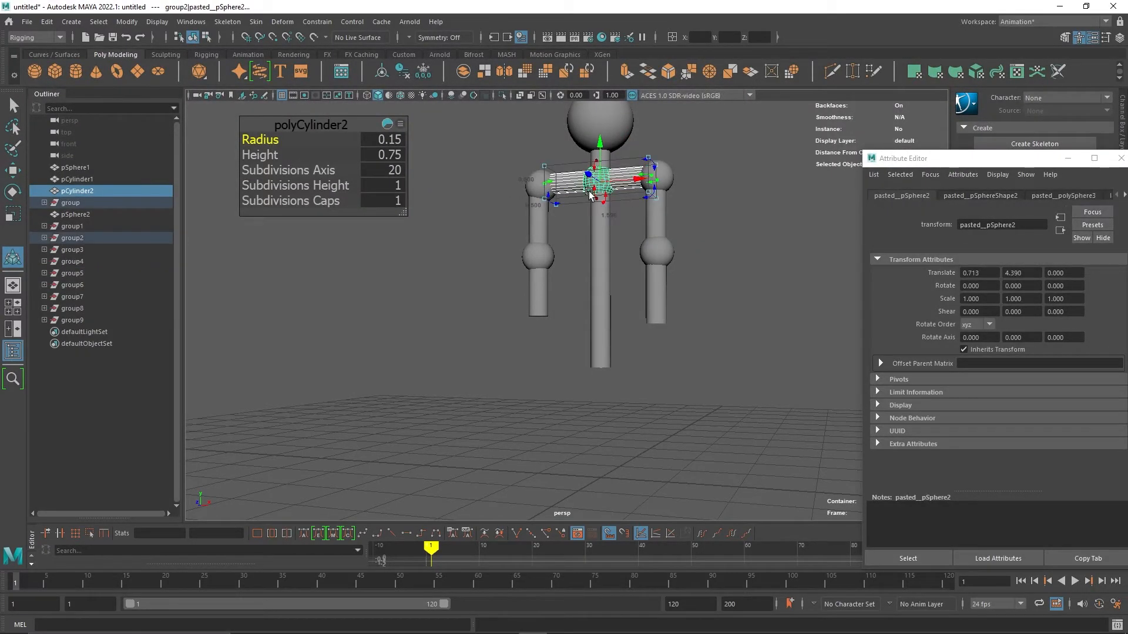
key(ctrl+g)
drag(599, 154, 594, 326)
click(650, 409)
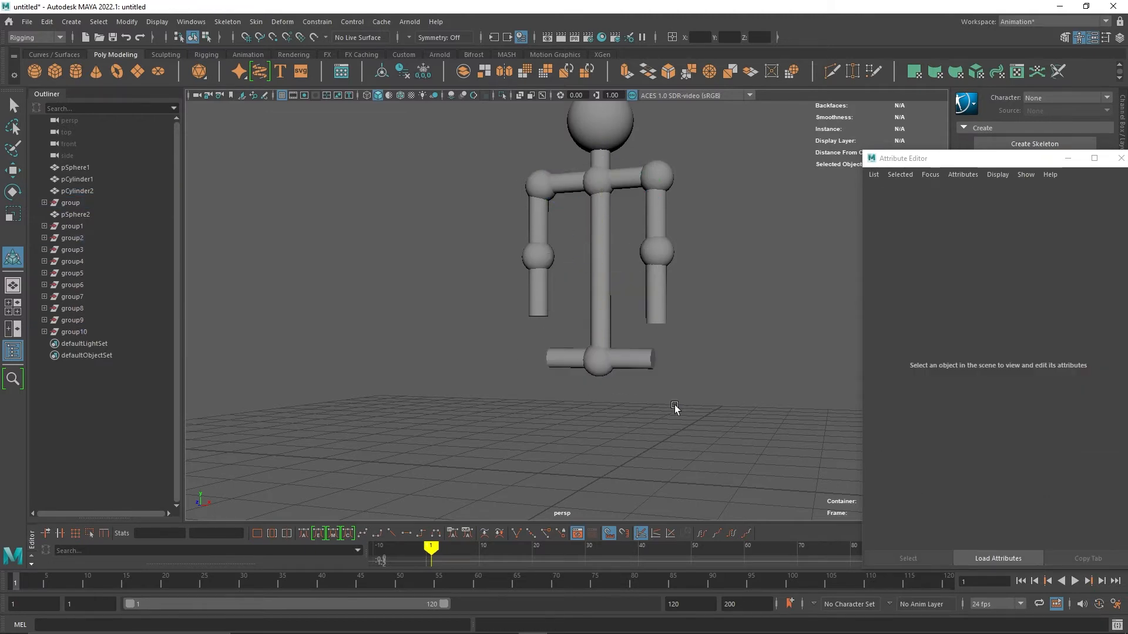
Group the selected arm-segment copies and move the group below one end of the hips as a leg.
alt+drag(676, 408, 655, 417)
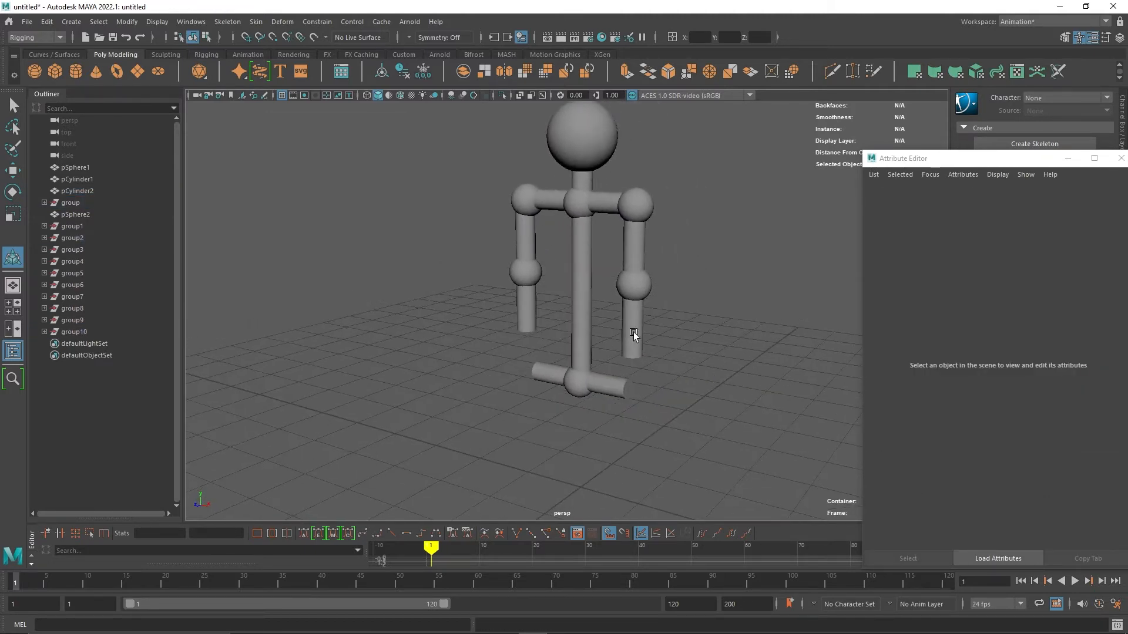
click(634, 216)
shift+click(635, 250)
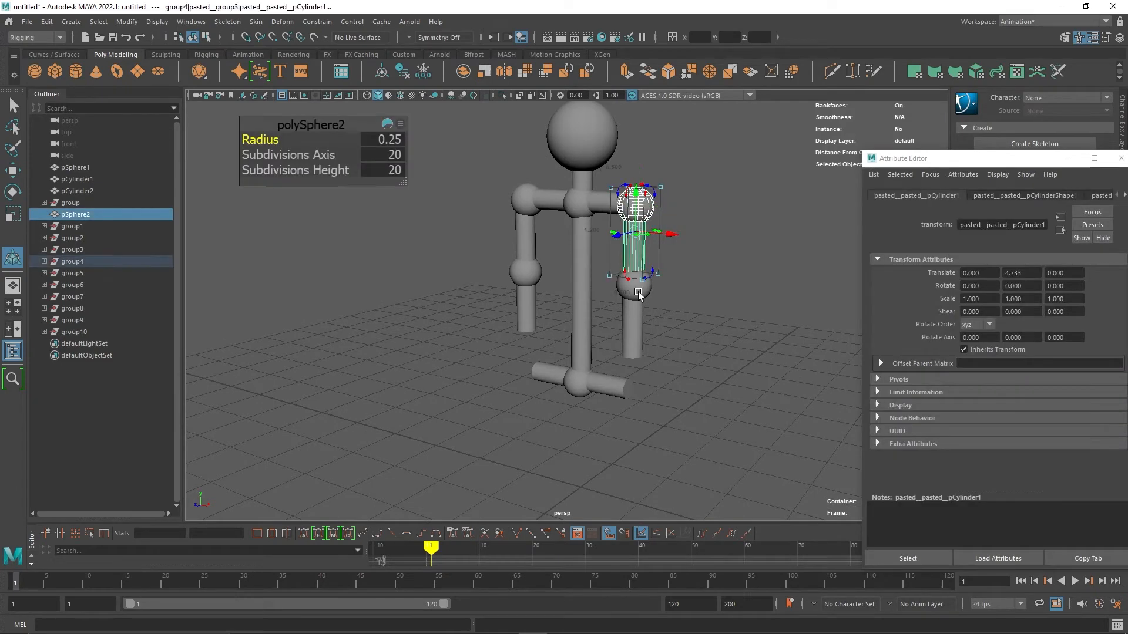
shift+click(640, 294)
shift+click(639, 343)
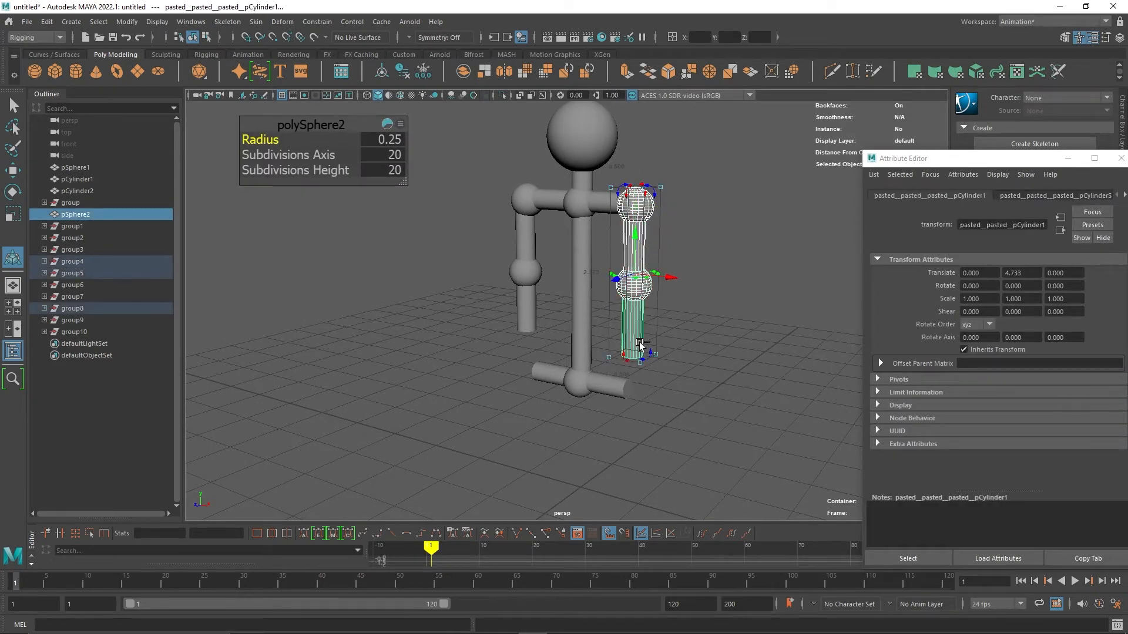
key(ctrl+g)
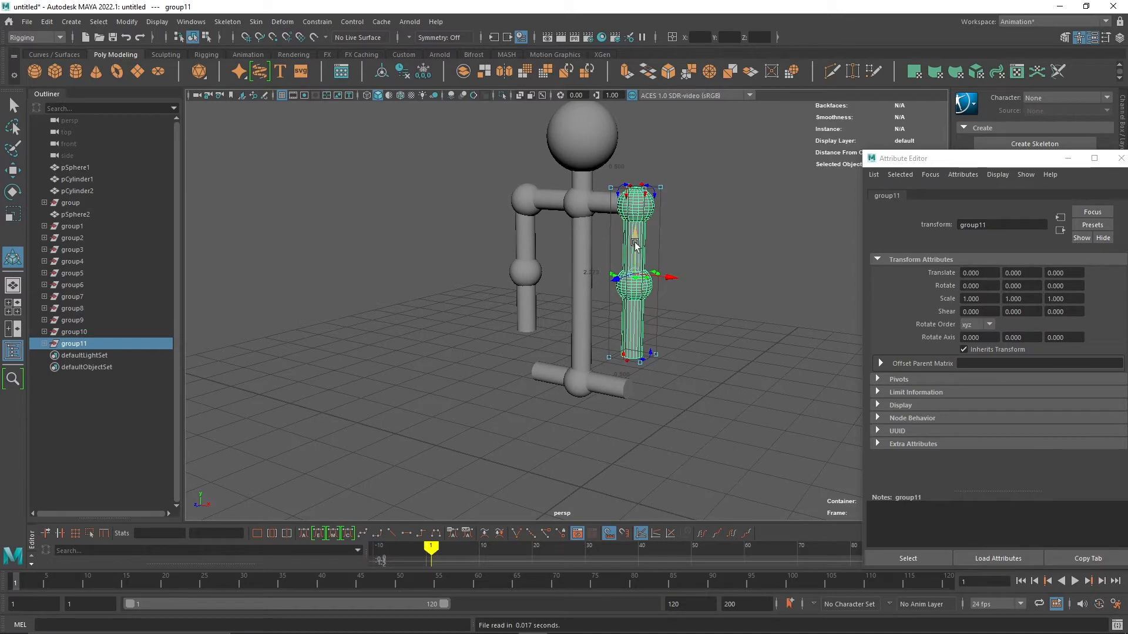
drag(636, 229, 623, 414)
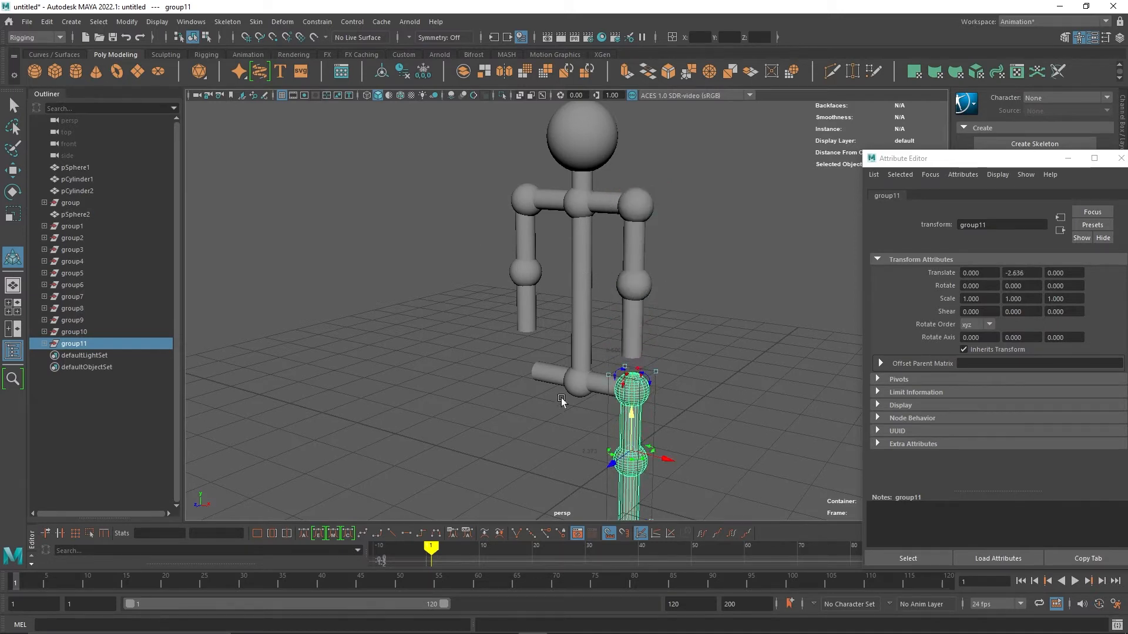
drag(667, 457, 657, 463)
alt+drag(518, 425, 539, 403)
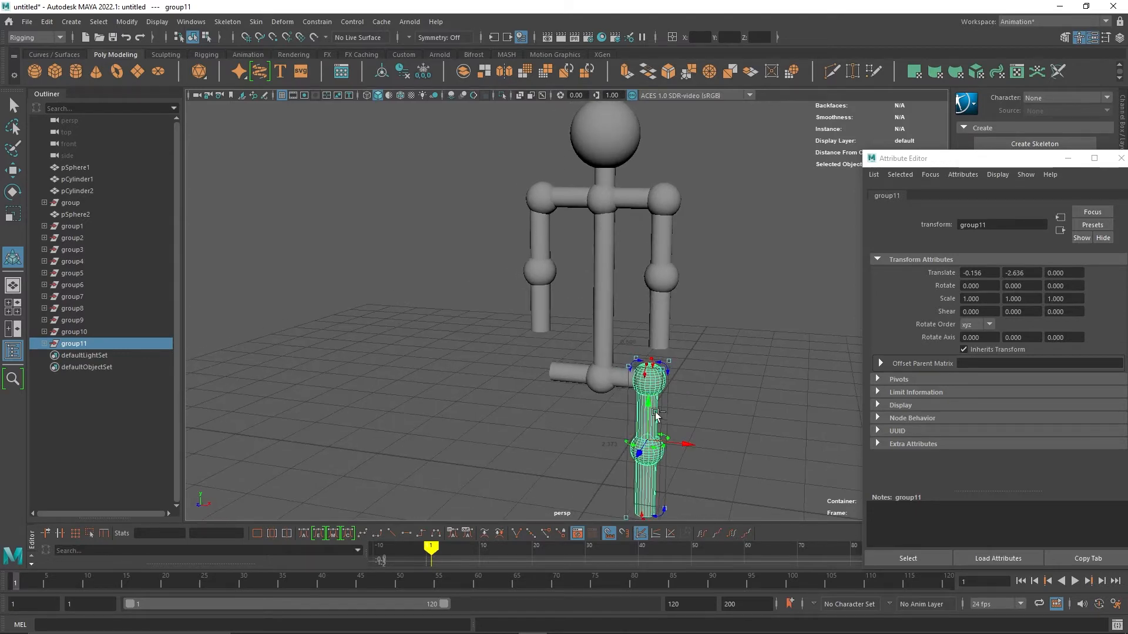
Paste another copy of the leg group and move it beneath the other end of the hips.
key(ctrl+v)
drag(692, 449, 592, 433)
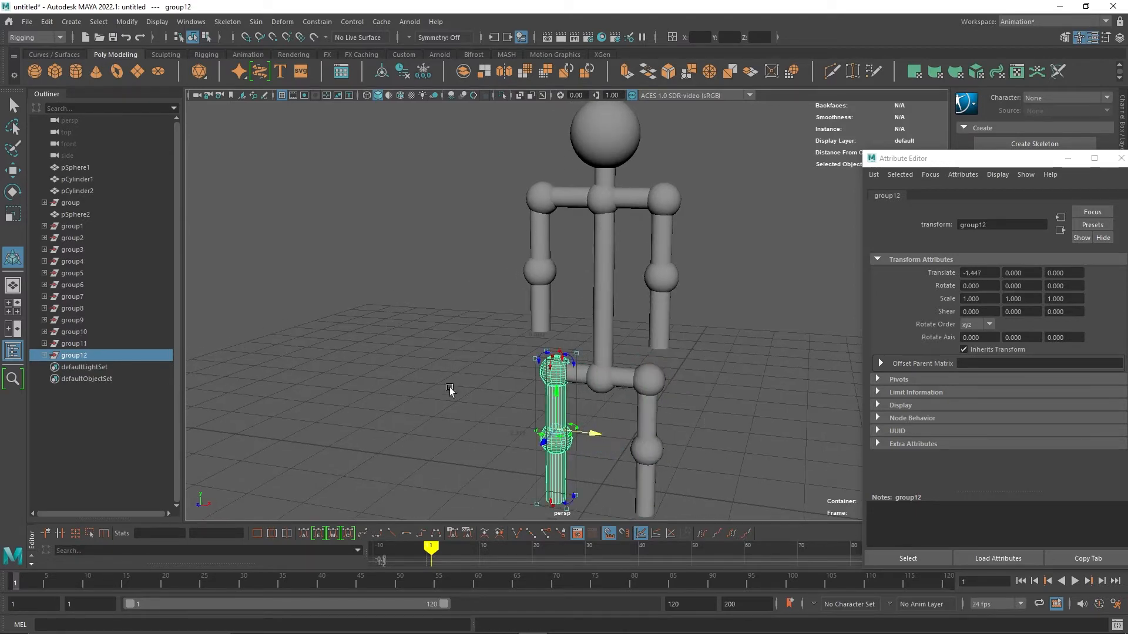
click(441, 394)
mouse_move(441, 394)
alt+mouse_down()
mouse_move(471, 337)
mouse_move(430, 350)
mouse_move(435, 380)
alt+mouse_up()
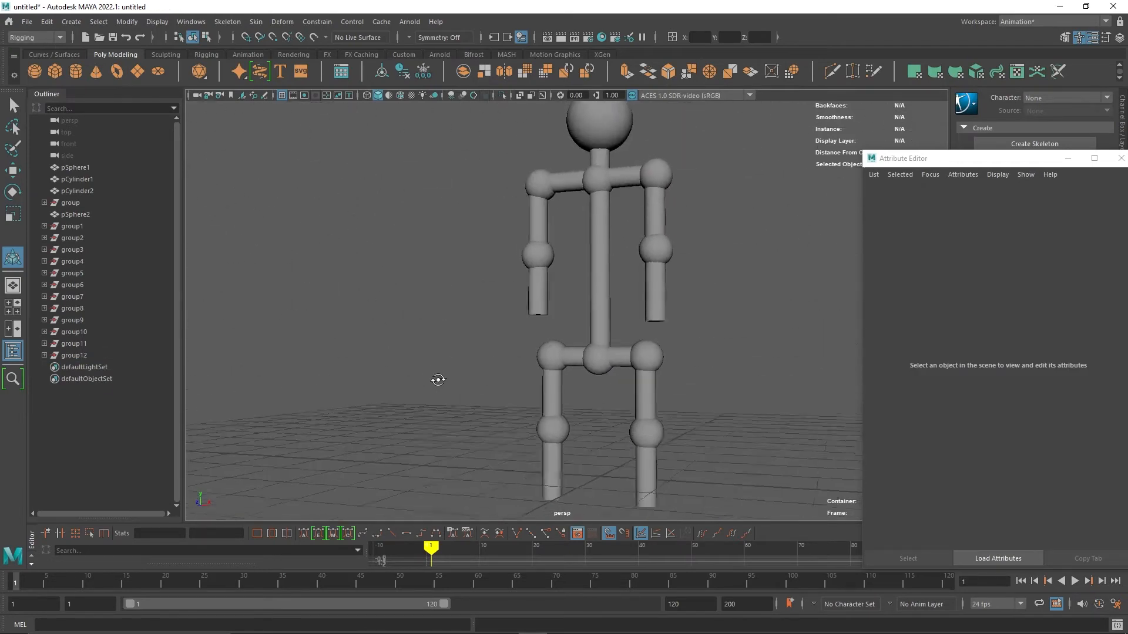
scroll(440, 382, down, 3)
Select all parts of the figure and nudge them slightly upward.
drag(491, 125, 681, 477)
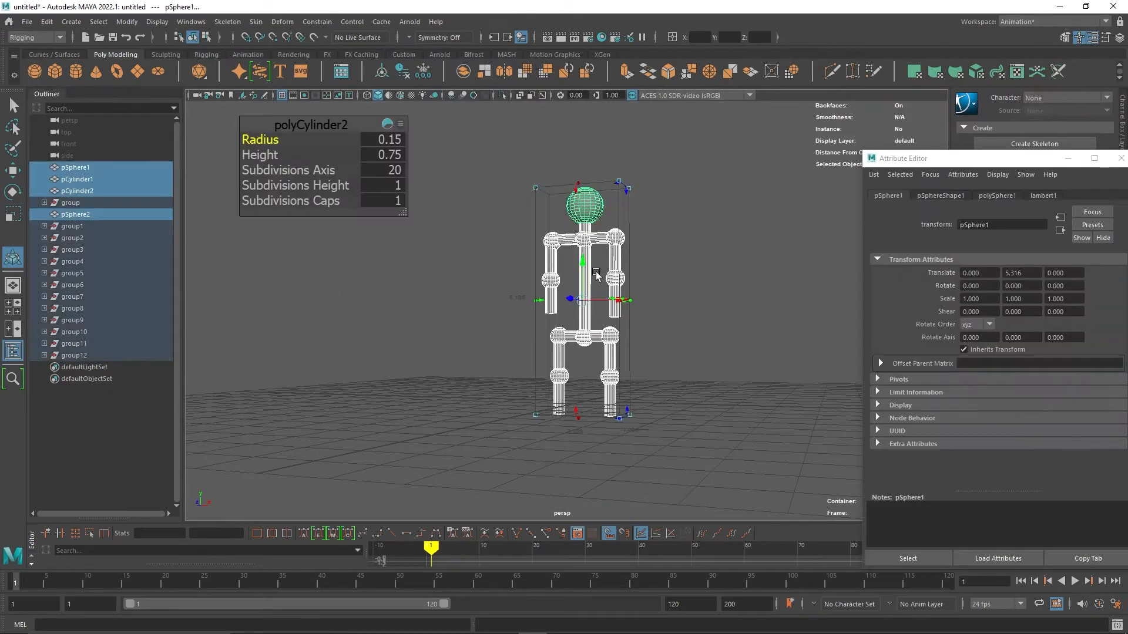
drag(582, 263, 582, 244)
click(709, 333)
alt+drag(687, 261, 658, 334)
scroll(680, 306, up, 4)
click(586, 271)
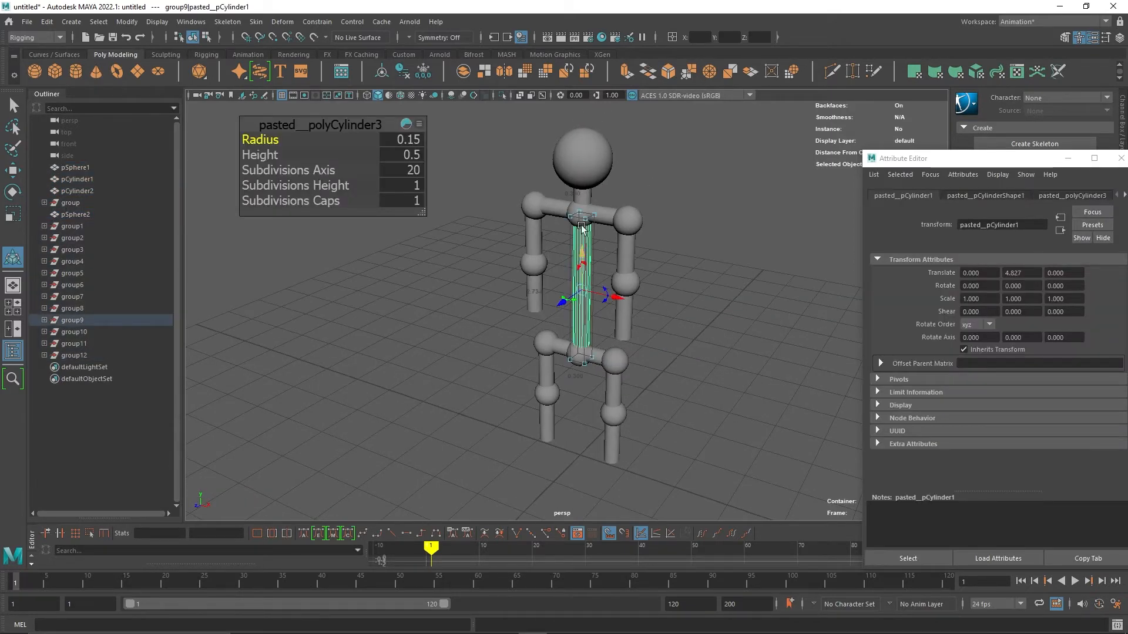
click(459, 375)
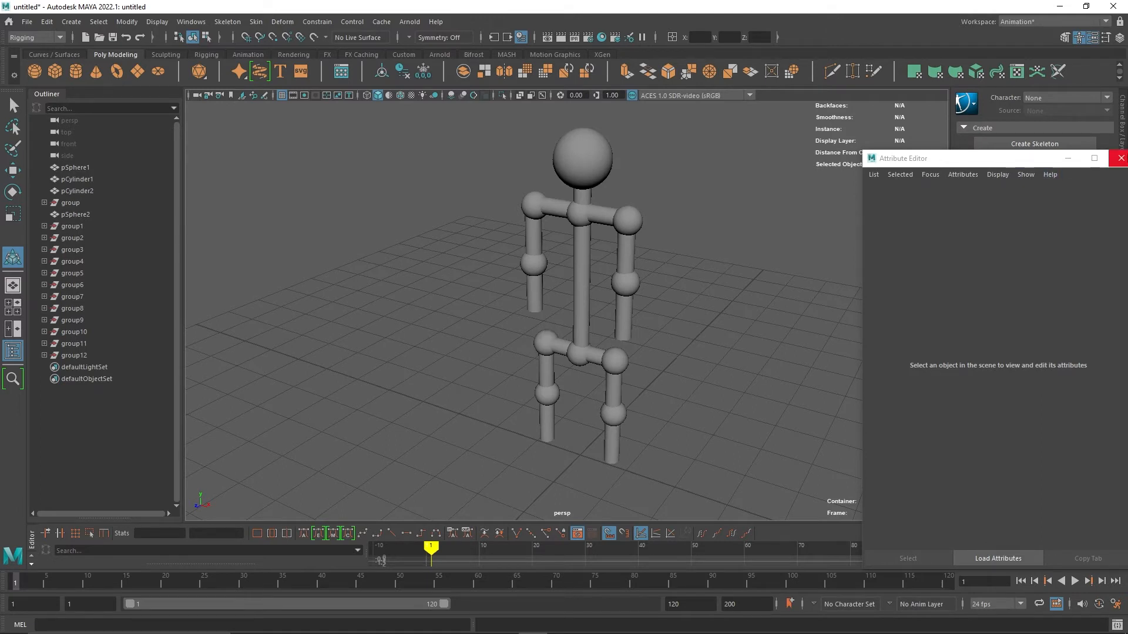
Select every part of the stick figure and freeze their transformations.
click(1121, 158)
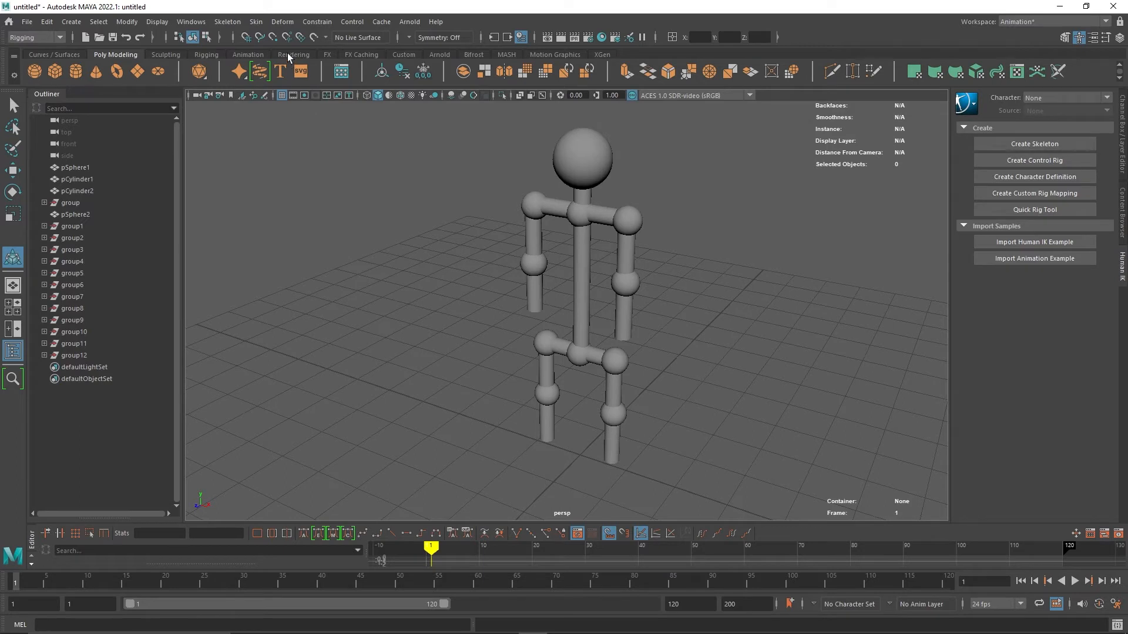
click(206, 54)
drag(449, 121, 690, 506)
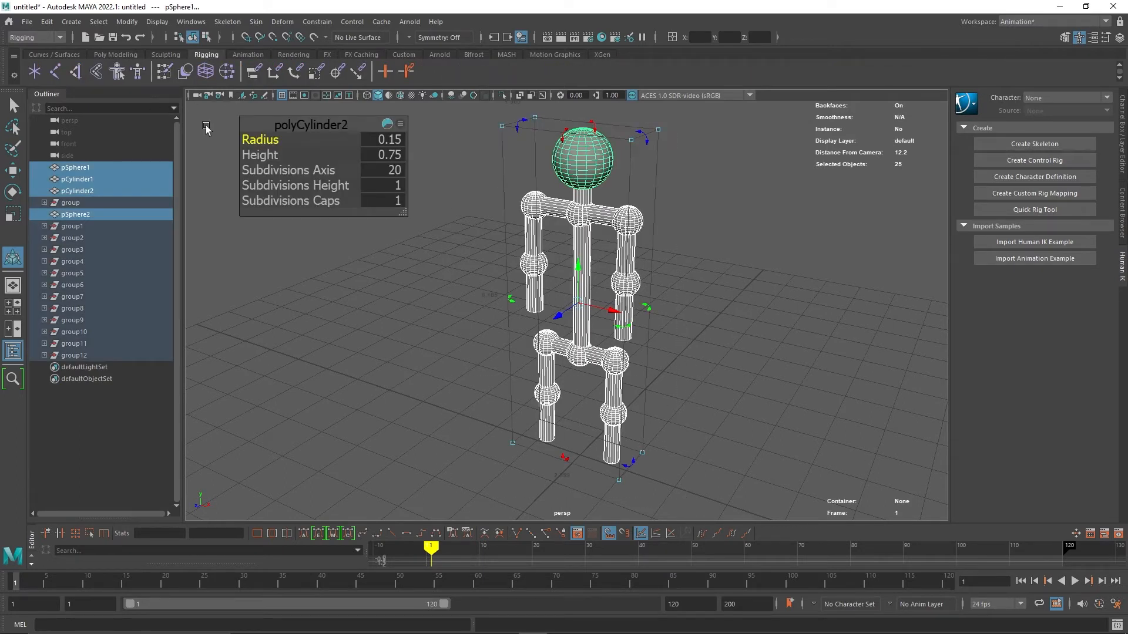
click(129, 23)
click(214, 81)
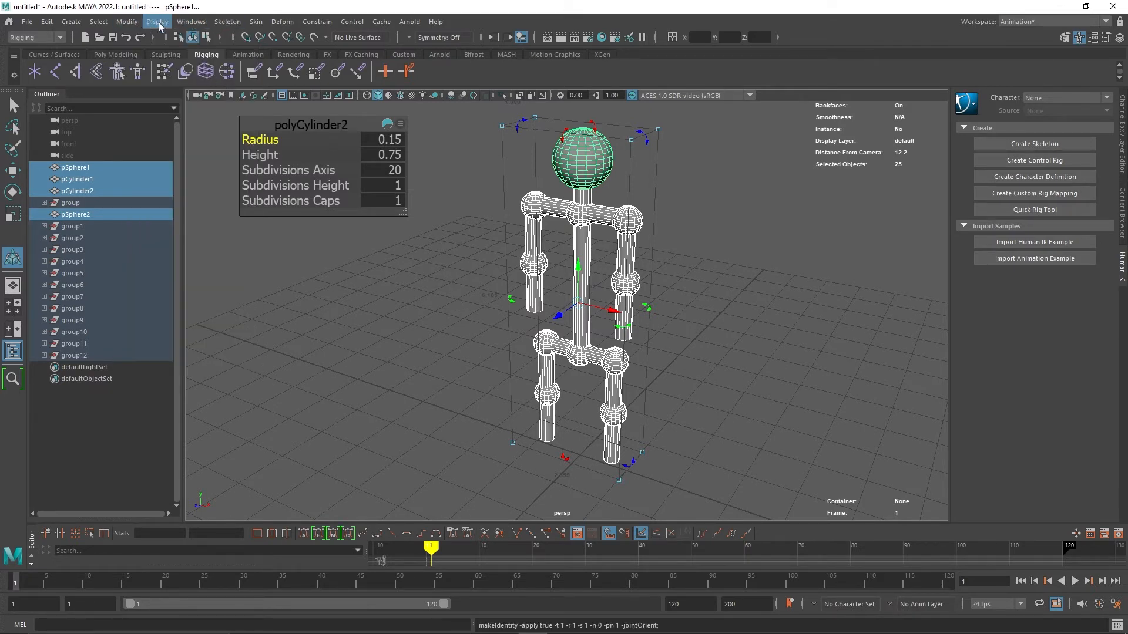
Combine all the figure's spheres and cylinders into a single mesh and select it.
click(60, 38)
click(51, 51)
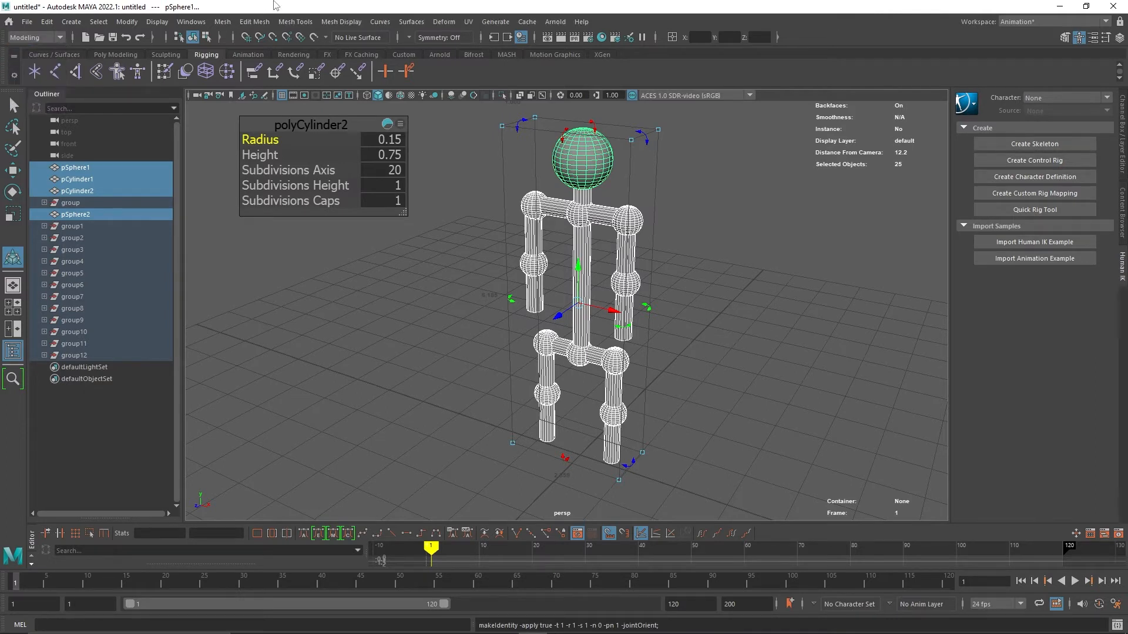
click(222, 22)
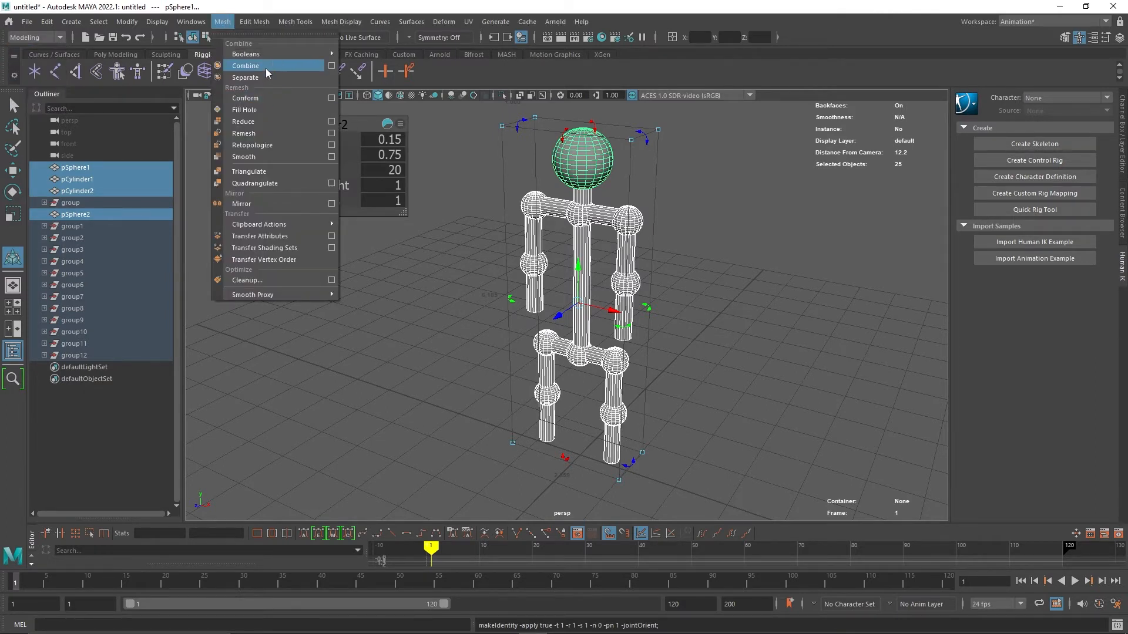
click(265, 68)
click(406, 312)
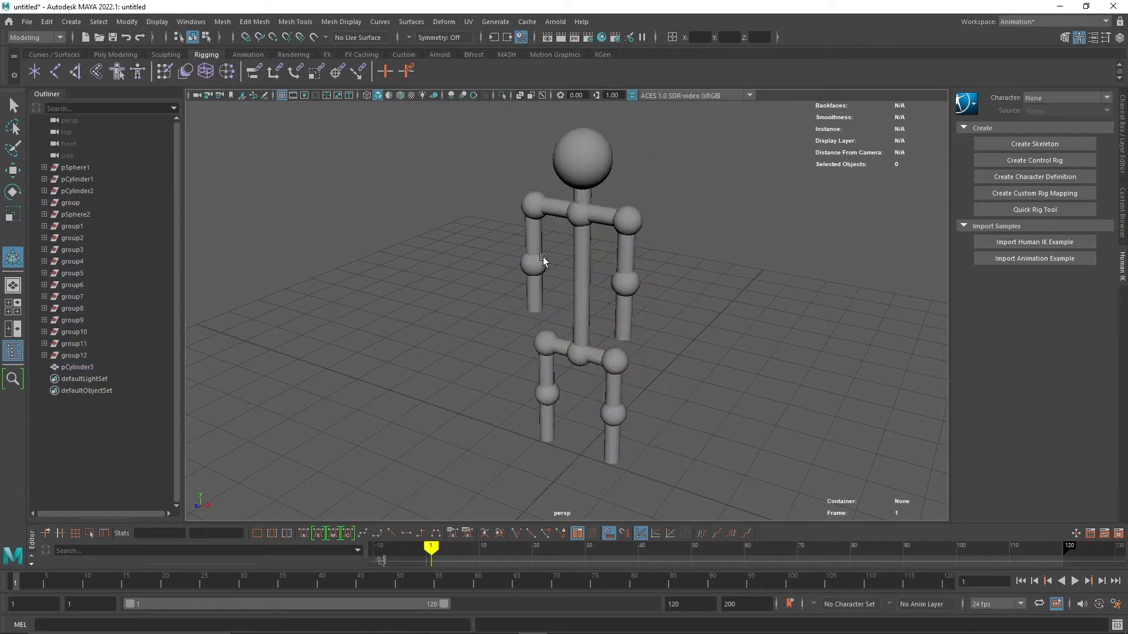
click(576, 239)
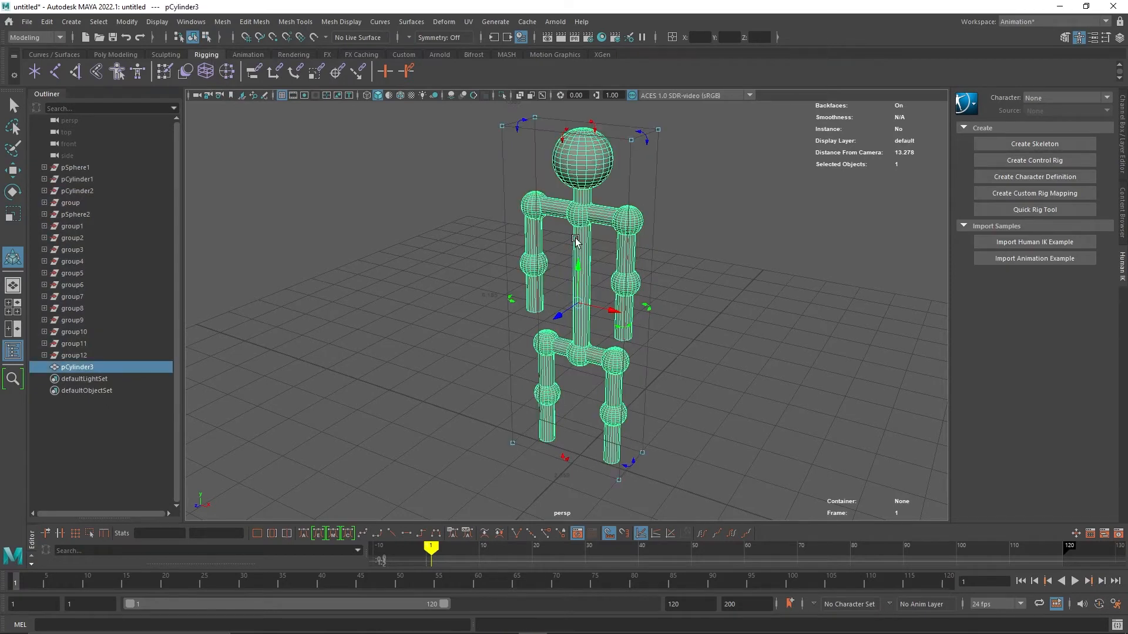
Open Quick Rig in Step-By-Step mode and create a new character.
click(119, 75)
drag(338, 210, 241, 169)
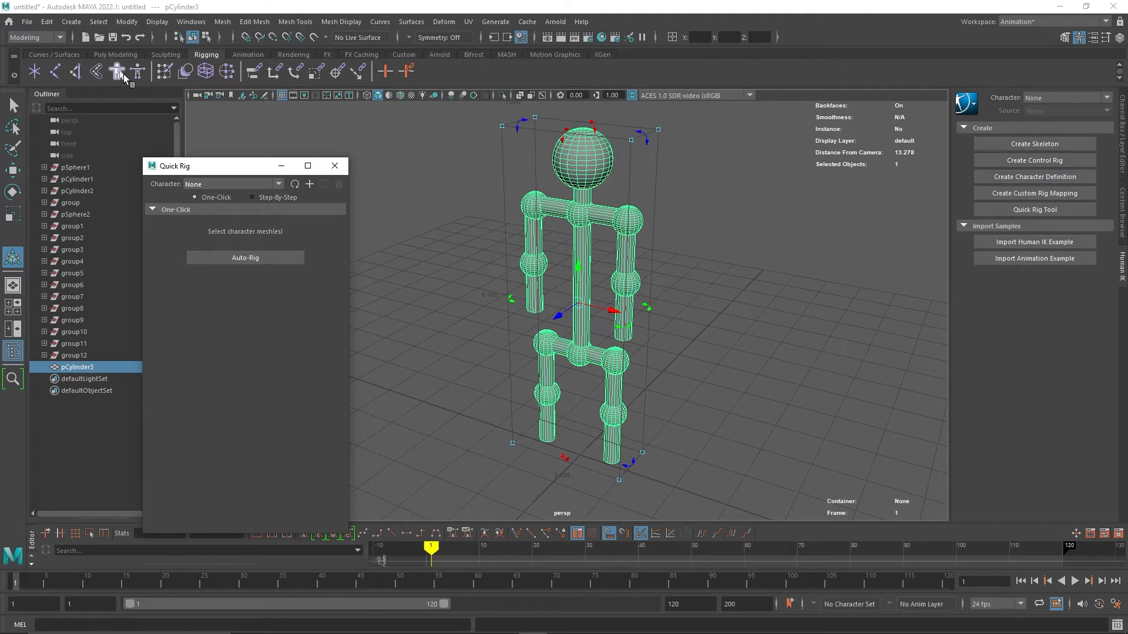
click(259, 196)
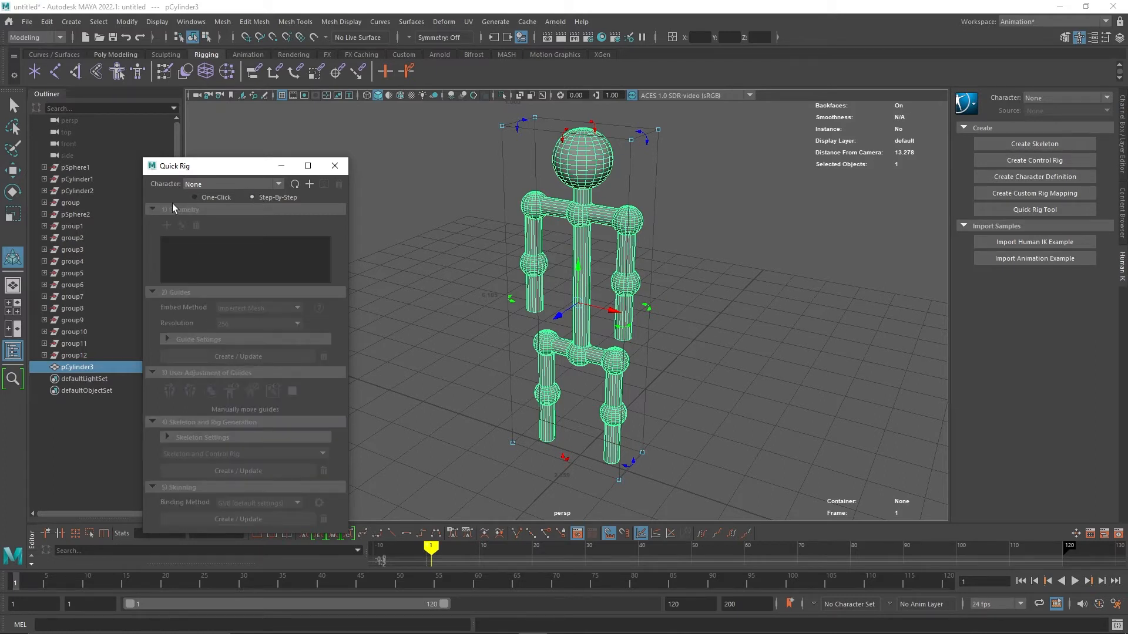
click(310, 185)
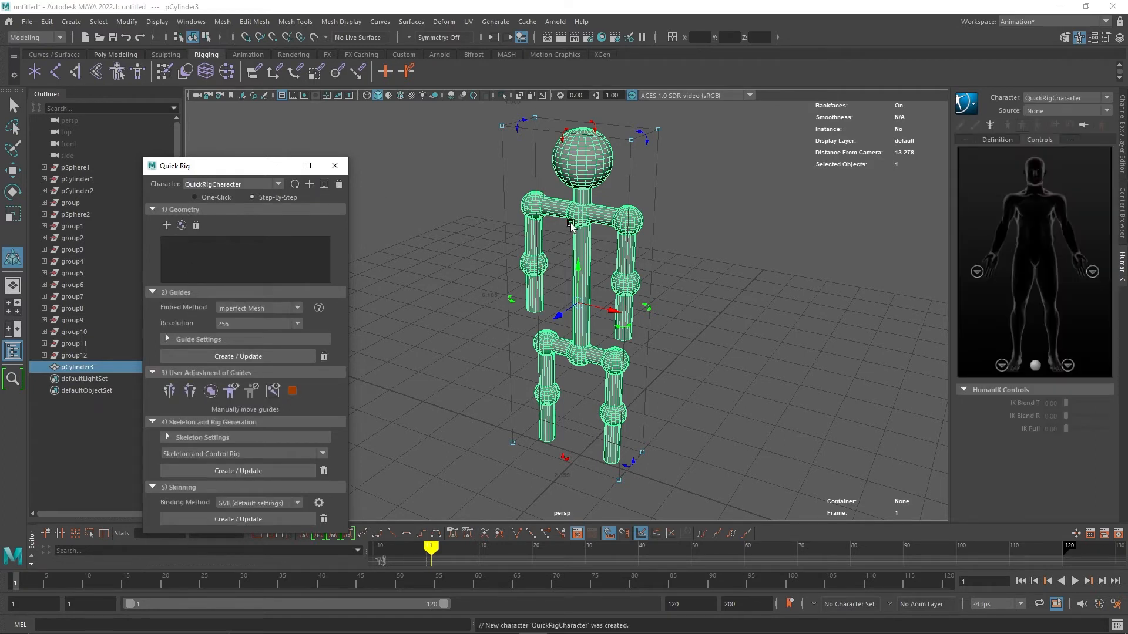
Add the combined mesh as the rig geometry, keep Imperfect Mesh embedding and set the resolution to 1024.
click(167, 225)
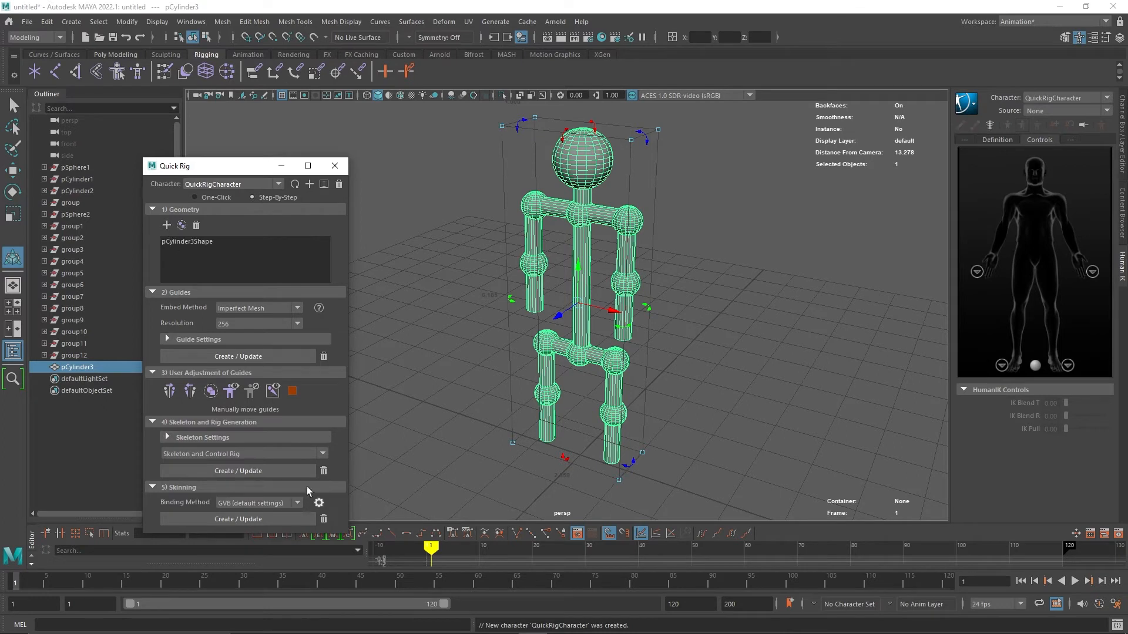
click(203, 241)
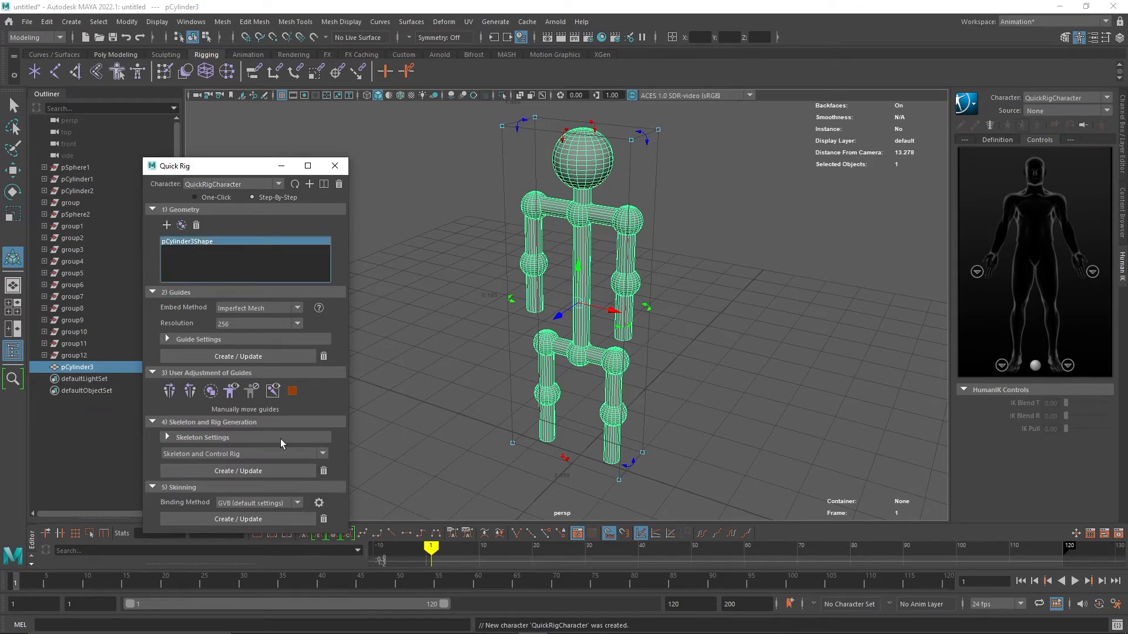
click(288, 309)
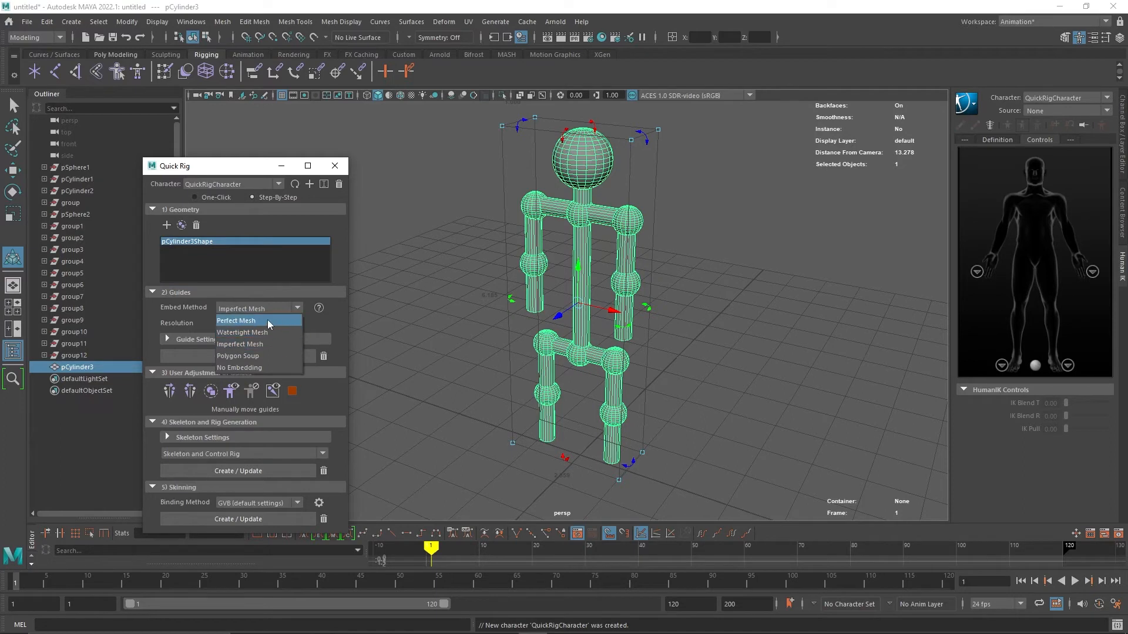
click(262, 343)
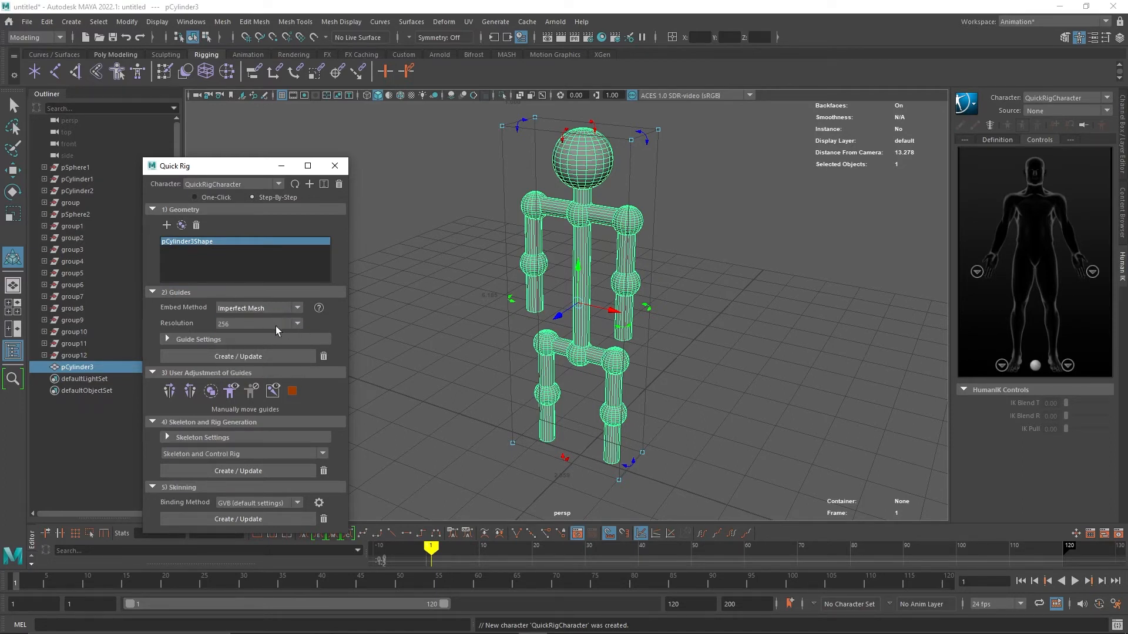
click(276, 324)
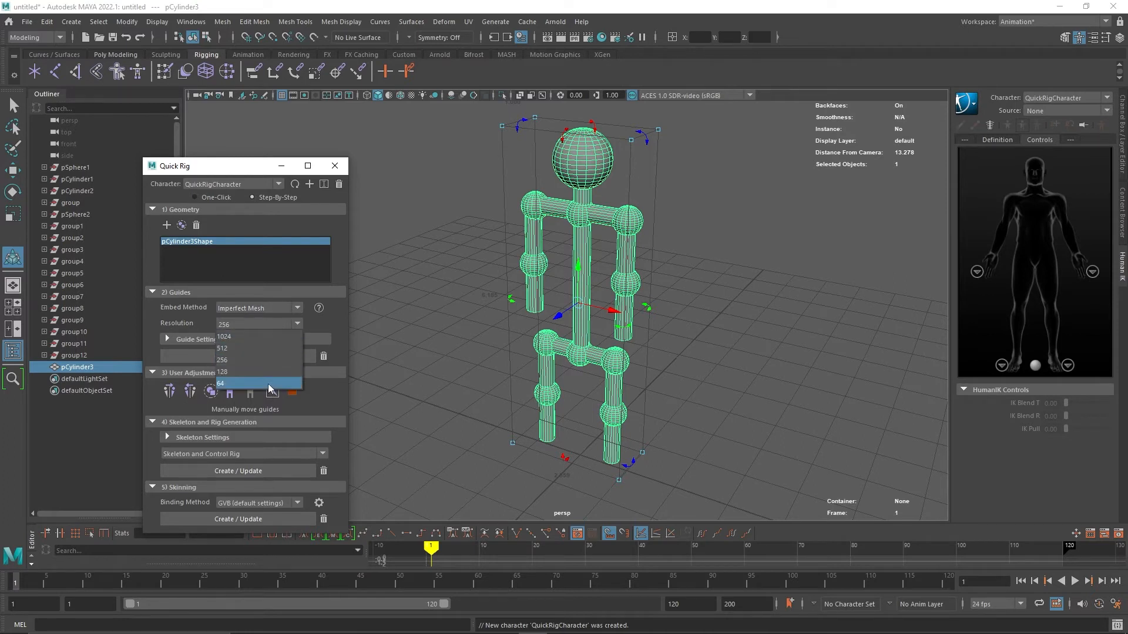
click(266, 339)
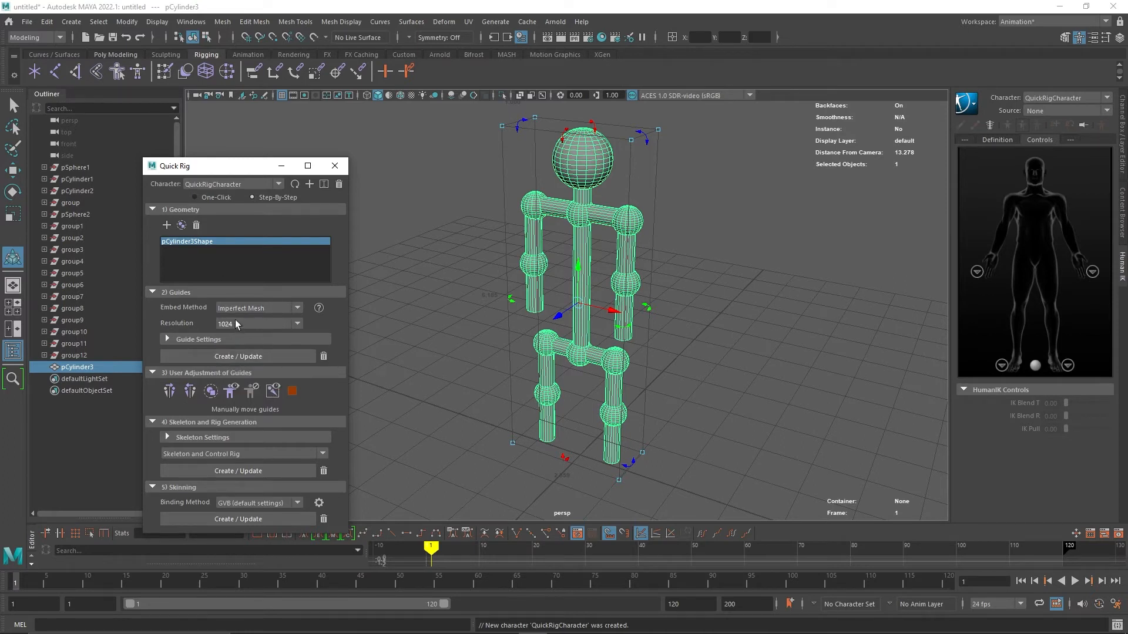
Set the guide symmetry to Hips and create the guides on the mesh.
click(203, 341)
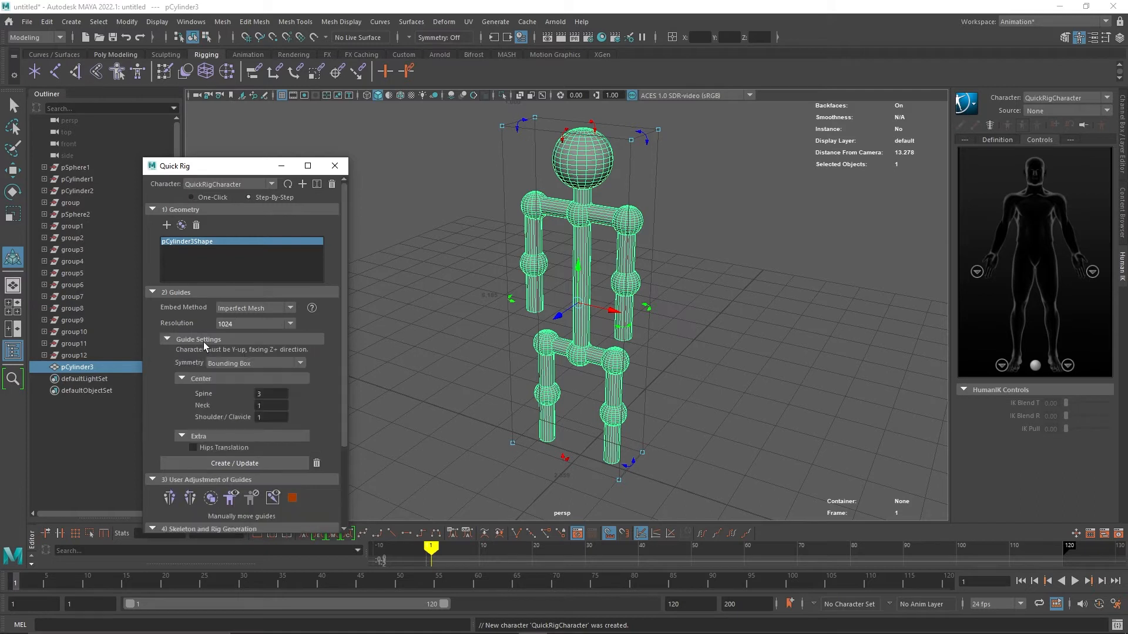
scroll(204, 343, down, 2)
click(247, 293)
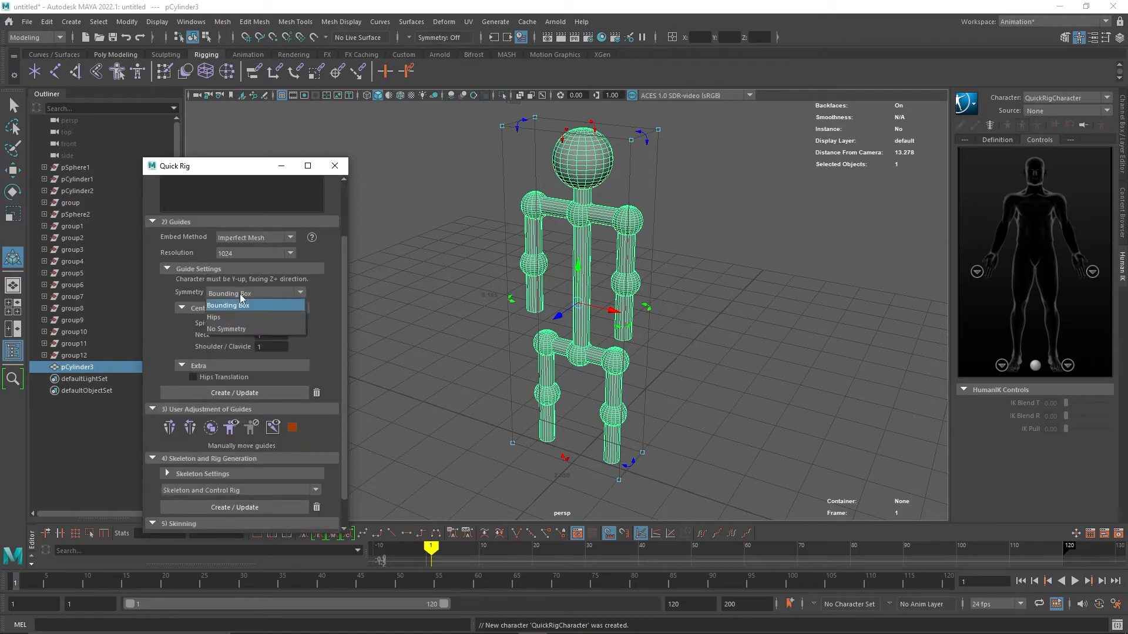
click(241, 317)
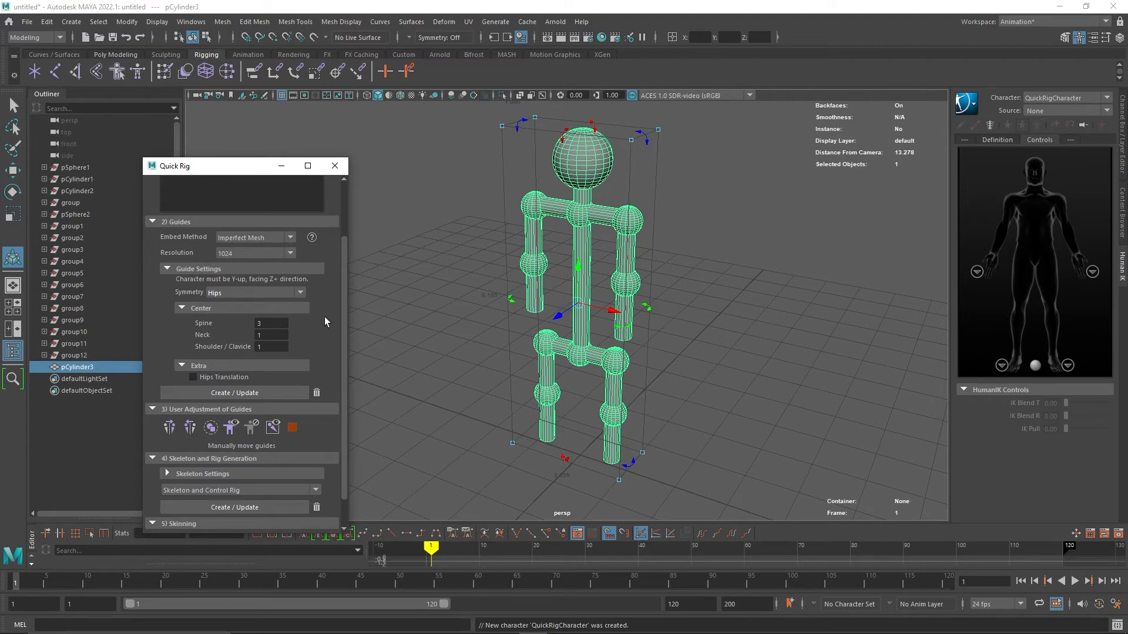
click(267, 323)
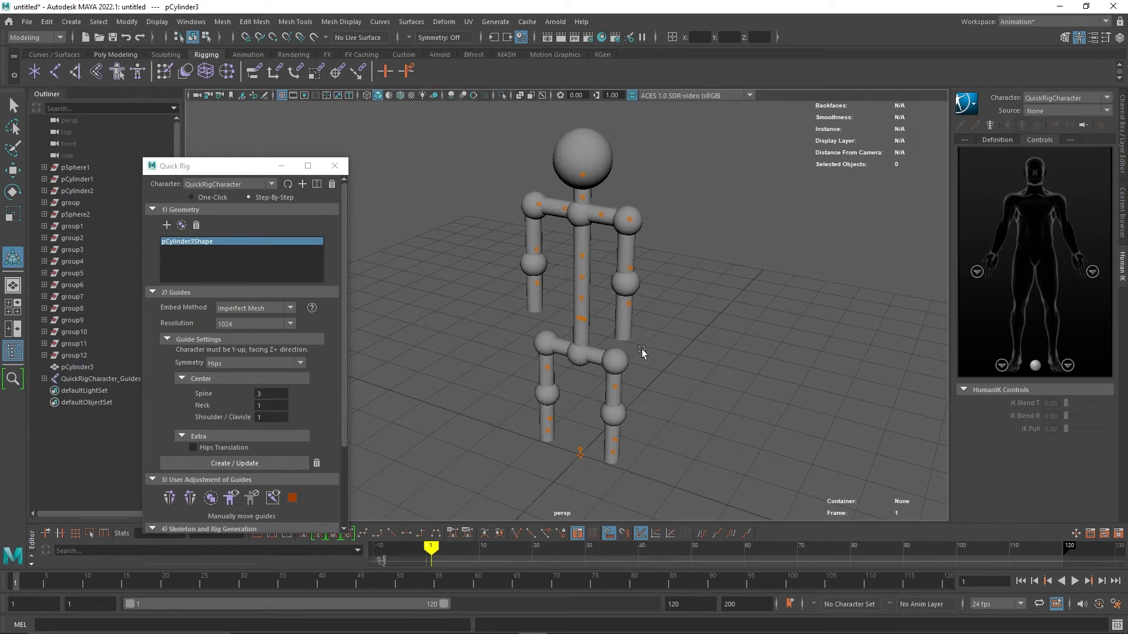
Move the hips guide and the left upper leg guide down toward the hip junction.
click(582, 175)
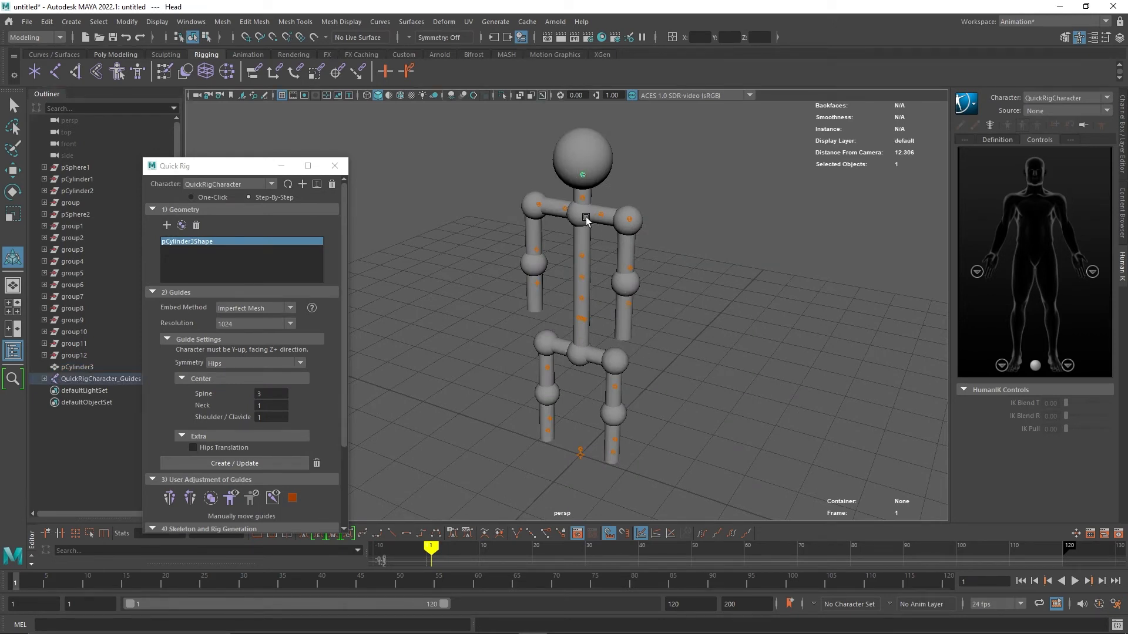
click(582, 198)
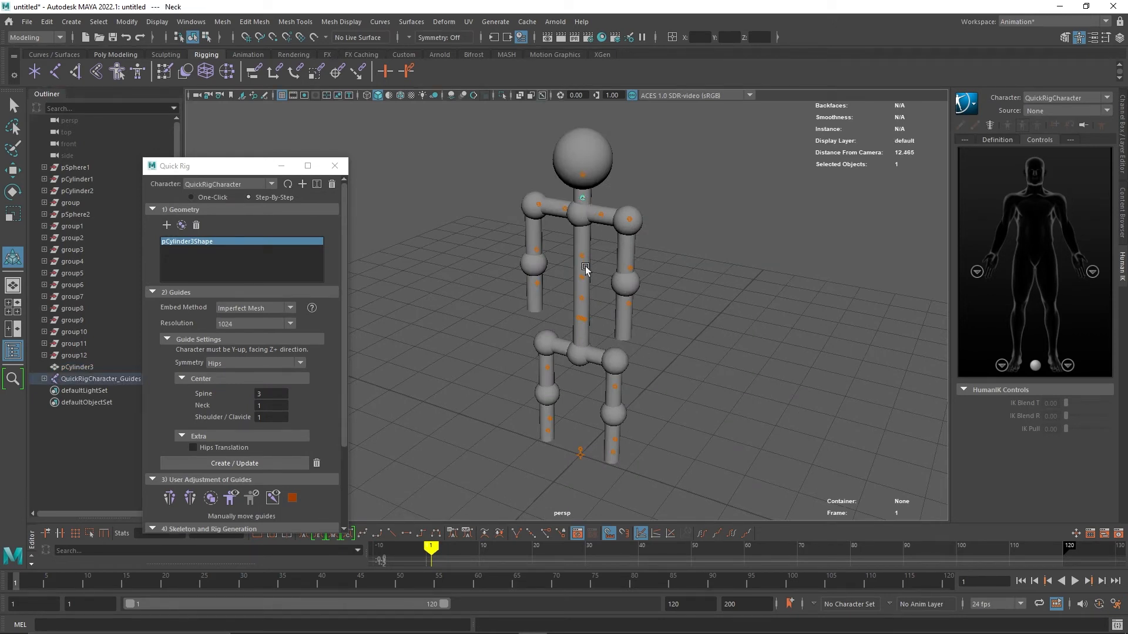
click(579, 318)
scroll(605, 336, up, 3)
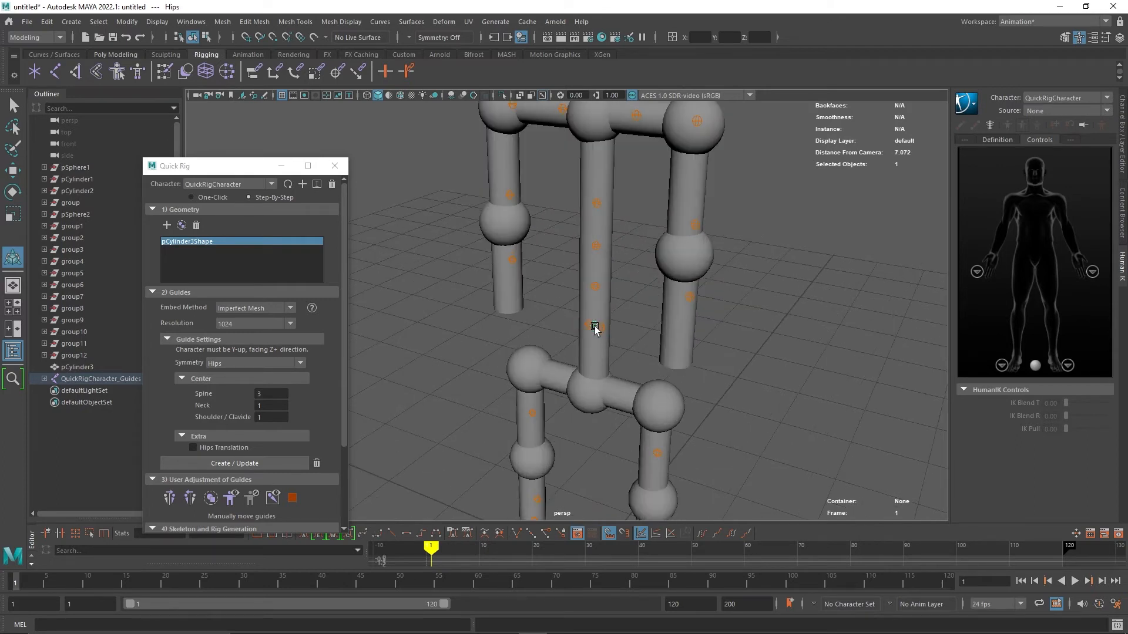
click(14, 171)
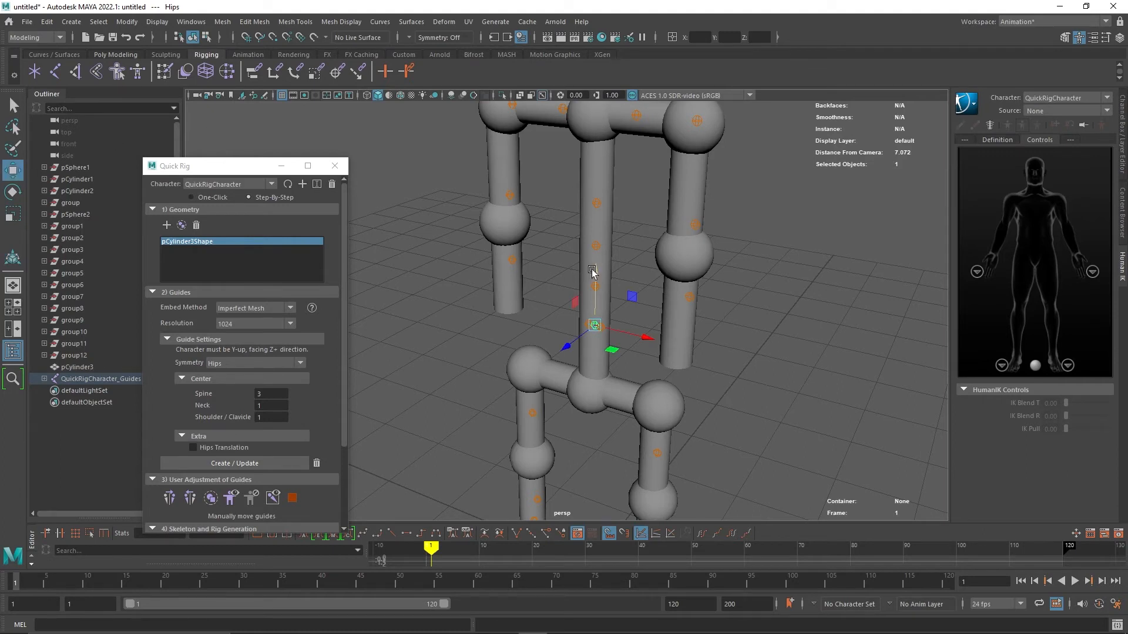
drag(592, 272, 591, 328)
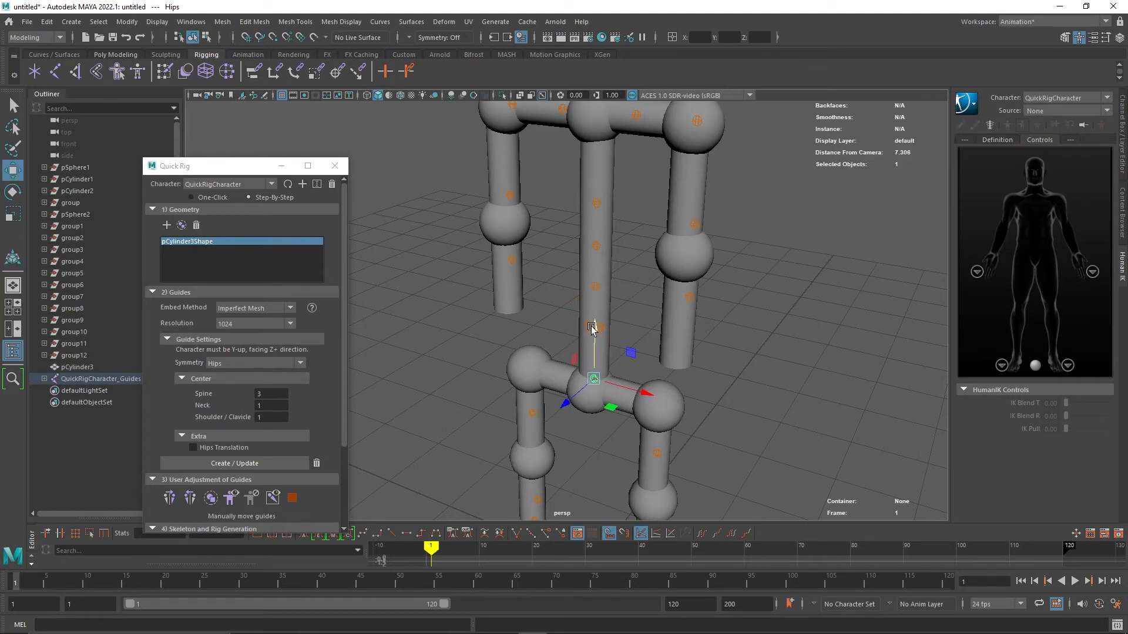
click(601, 328)
drag(601, 276, 601, 332)
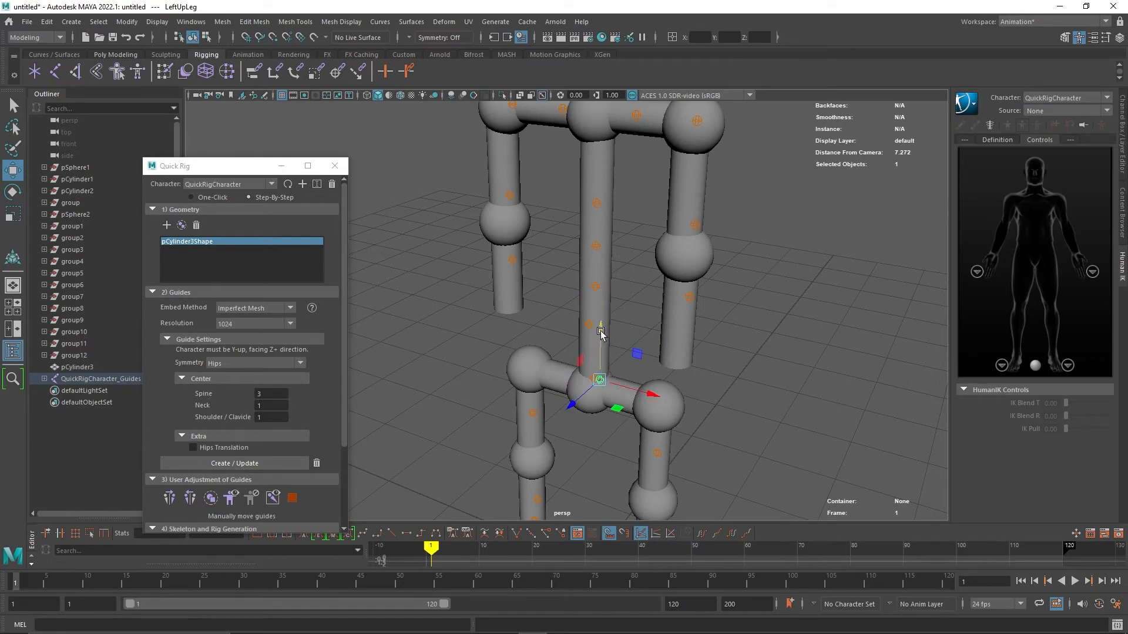
Move the right upper leg guide down to the hip junction.
click(592, 322)
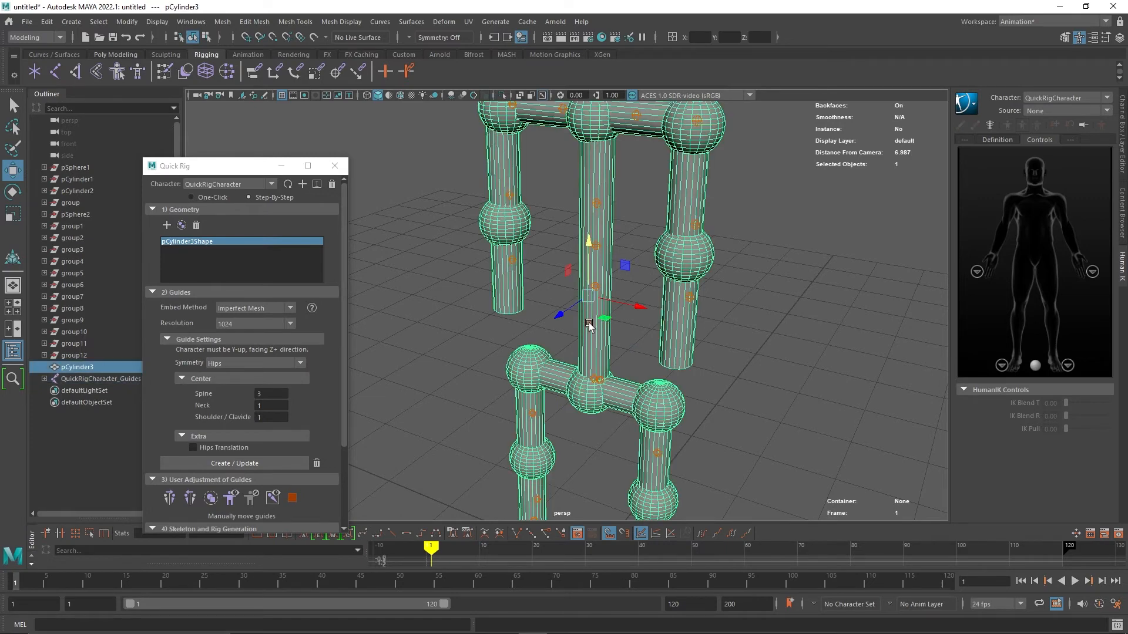
click(588, 324)
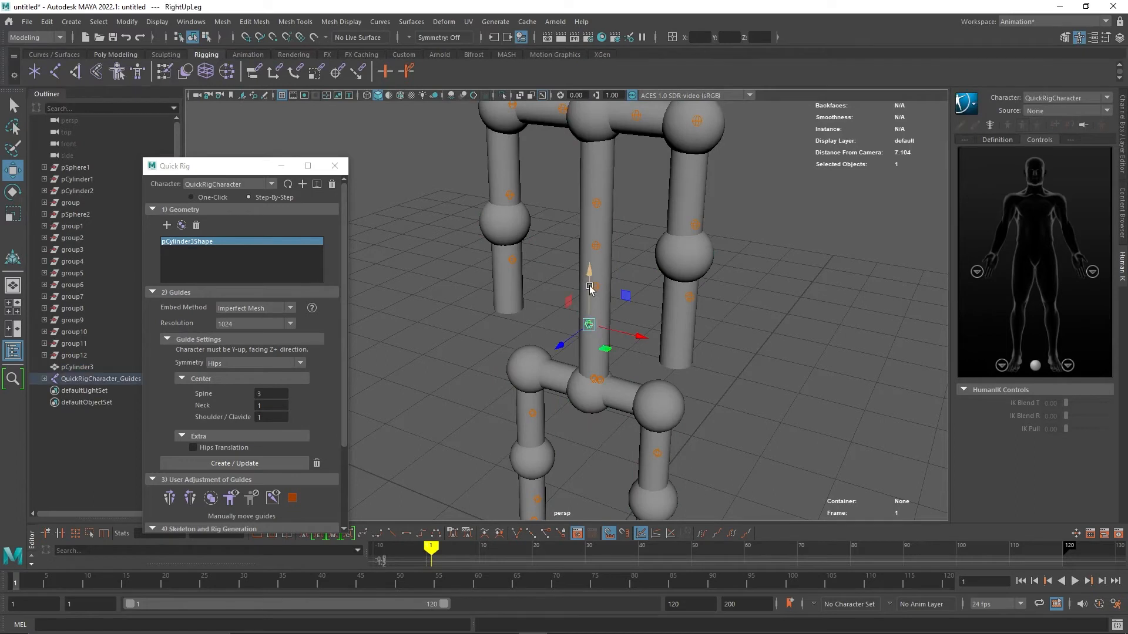
mouse_move(589, 324)
mouse_down()
mouse_move(587, 292)
mouse_move(590, 323)
mouse_up()
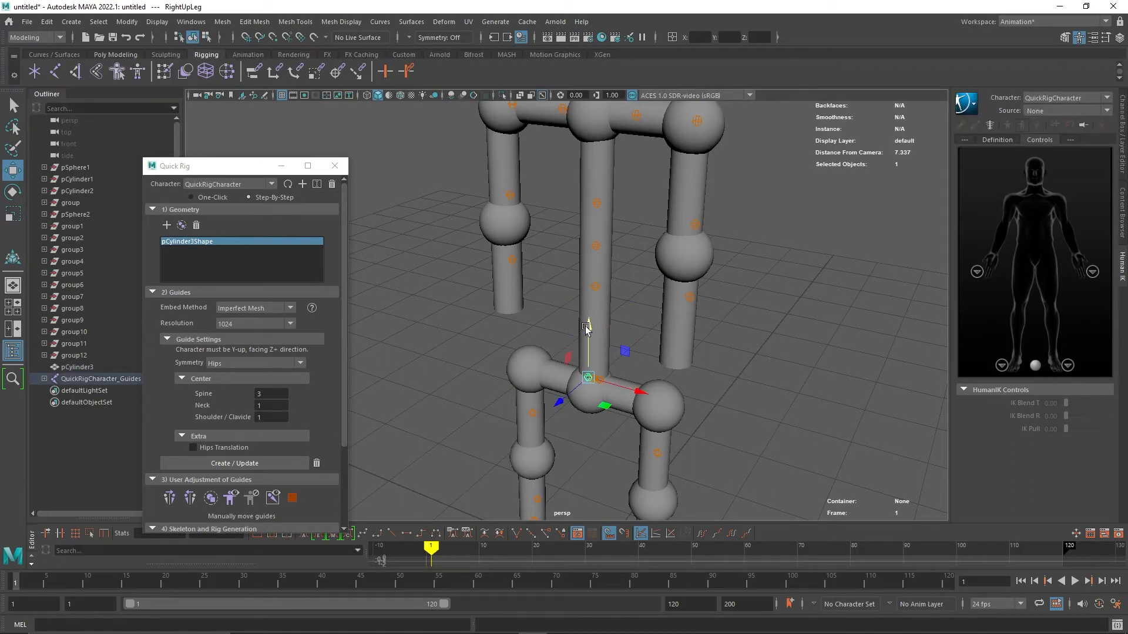
Move the right and left knee guides up onto the knee spheres.
click(534, 410)
scroll(534, 411, down, 2)
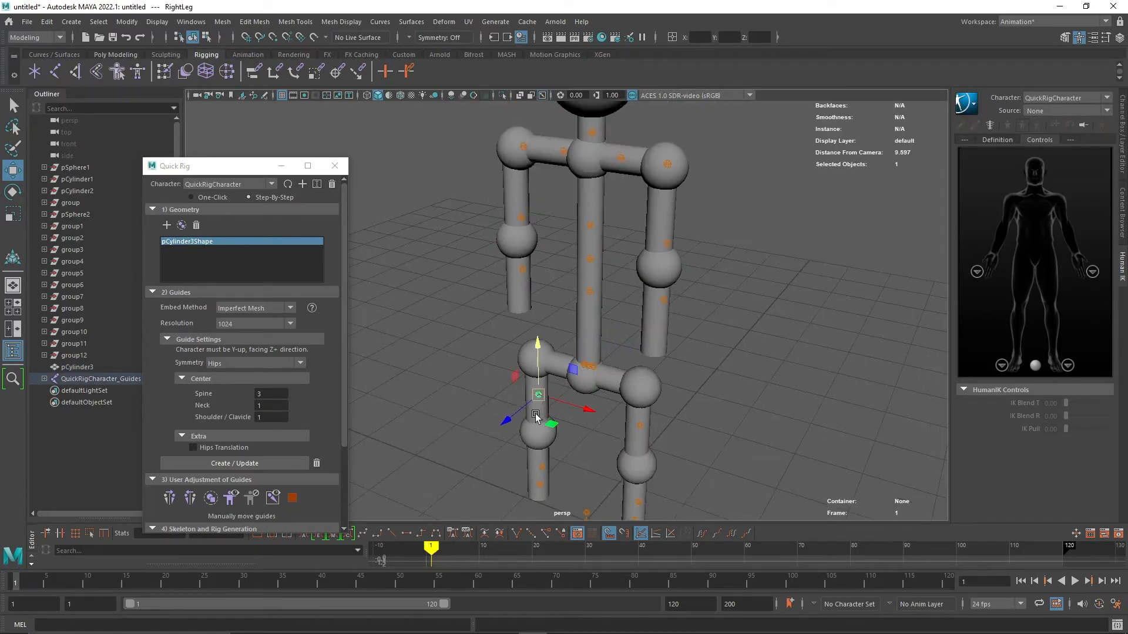
drag(536, 341, 536, 309)
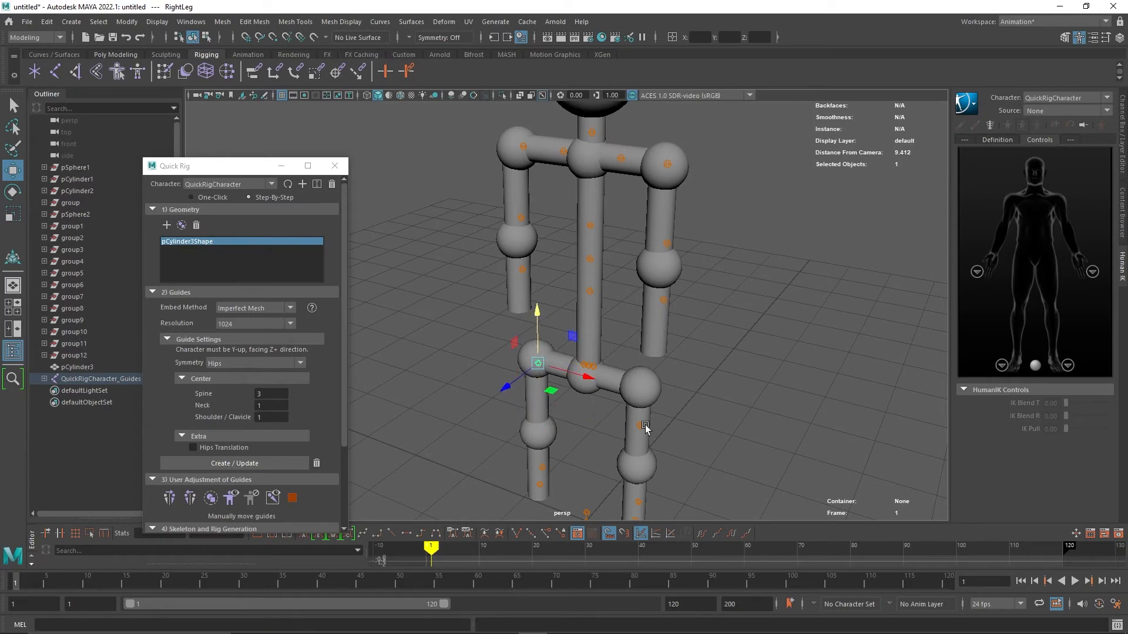
click(640, 425)
mouse_move(640, 412)
mouse_down()
mouse_move(644, 376)
mouse_move(641, 393)
mouse_up()
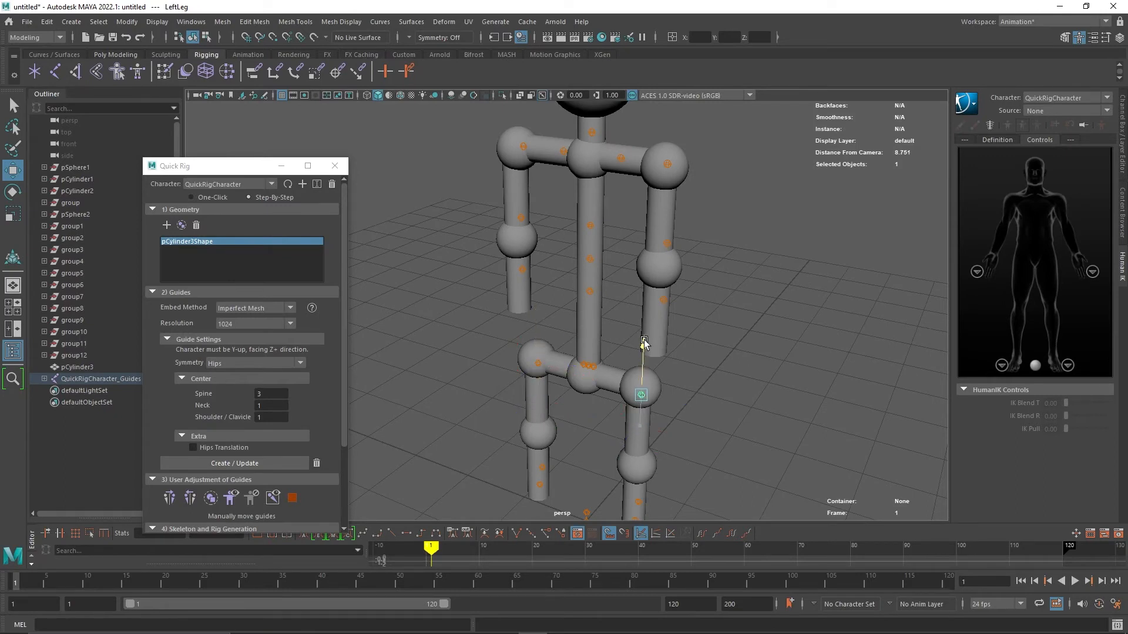
Move the left and right foot guides up to the bottom of the legs.
click(638, 501)
drag(639, 501, 641, 471)
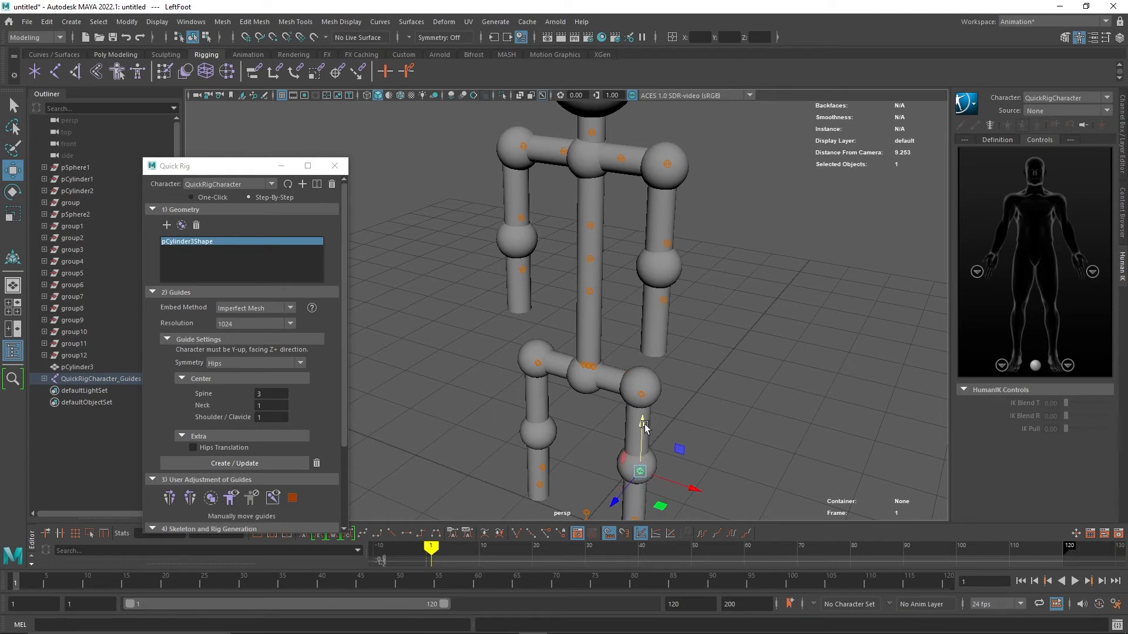
click(542, 468)
drag(542, 468, 542, 388)
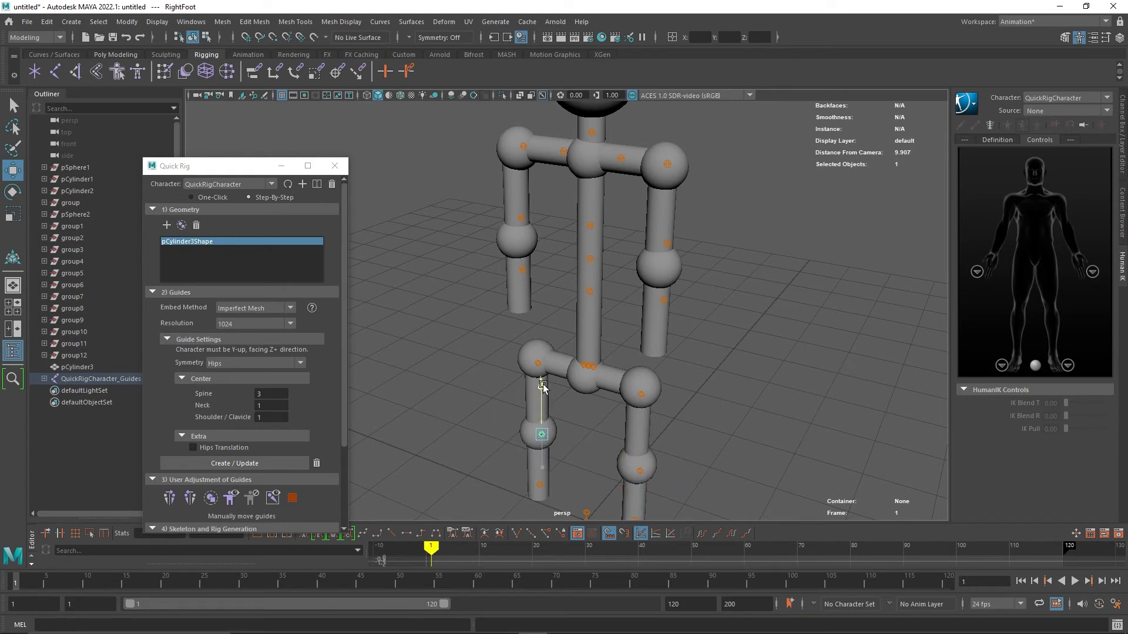
Move the right arm's elbow and hand guides down along the right arm.
click(520, 218)
drag(534, 245, 523, 274)
click(522, 274)
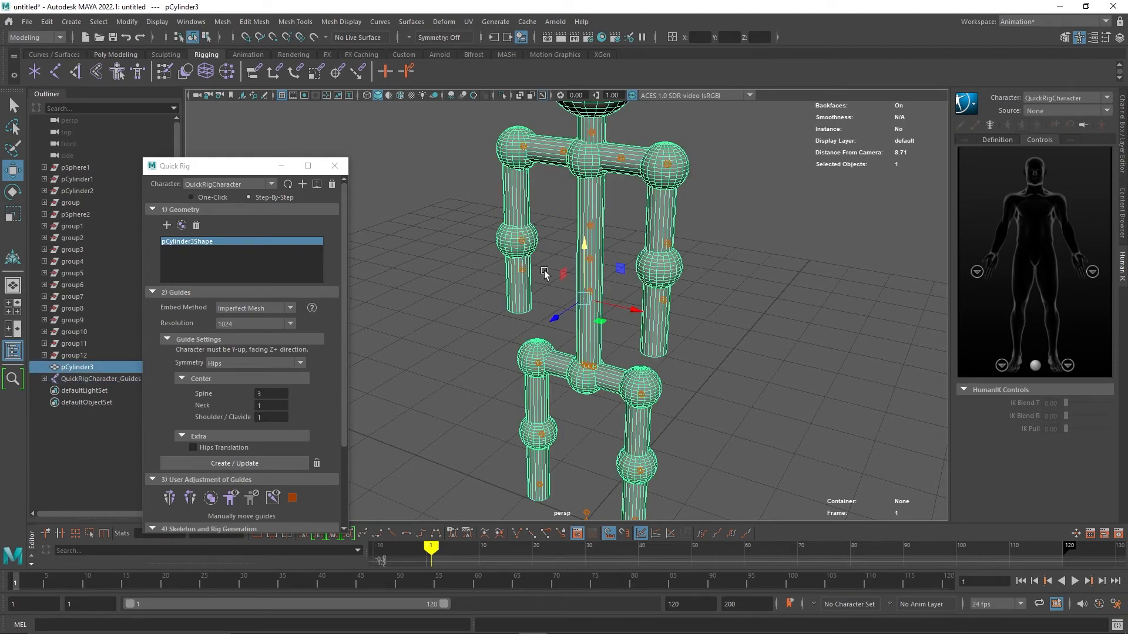
click(545, 274)
click(522, 270)
drag(519, 222, 521, 257)
Move the left hand guide and the left forearm guide down onto the left arm's joints.
click(663, 300)
drag(663, 301, 661, 347)
click(671, 244)
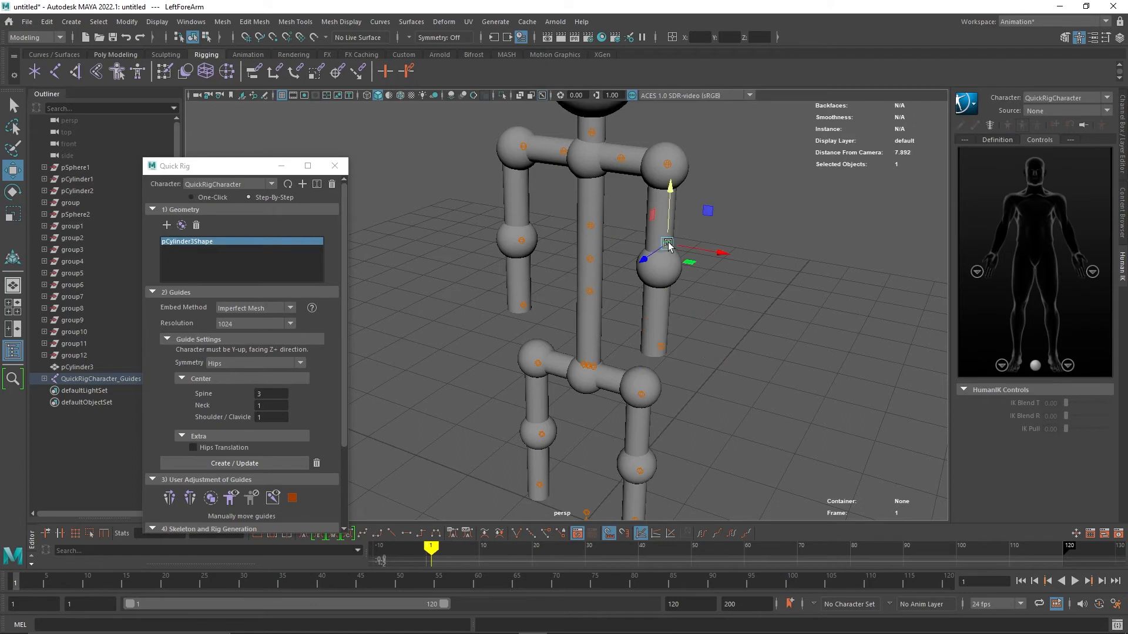
drag(671, 196, 672, 220)
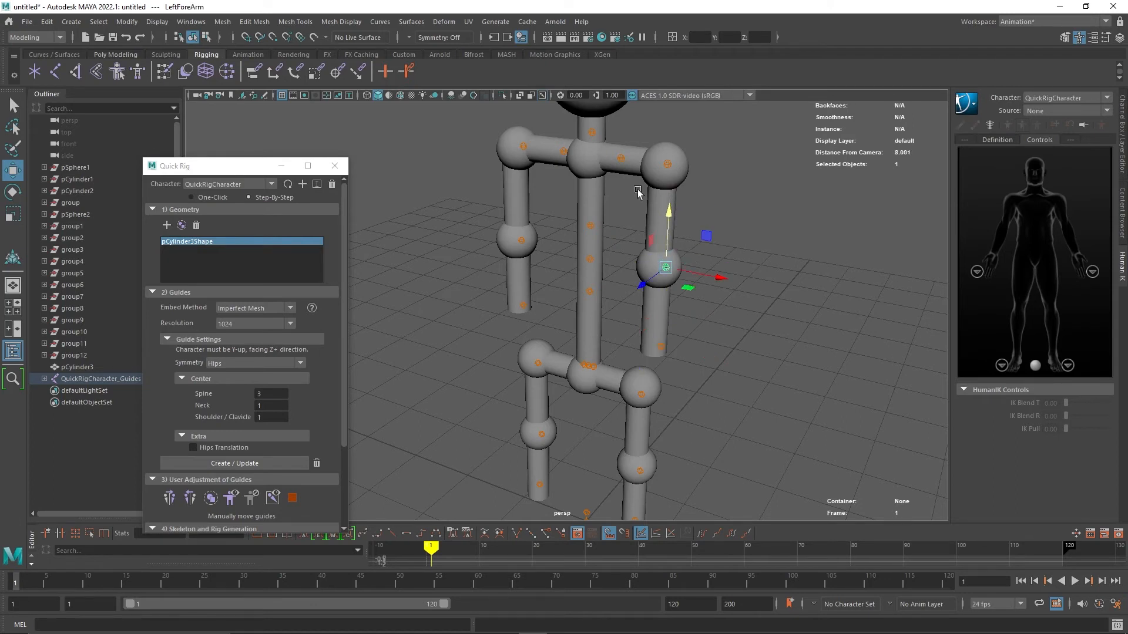
Adjust the neck and head guides so they sit inside the head sphere.
scroll(617, 154, down, 2)
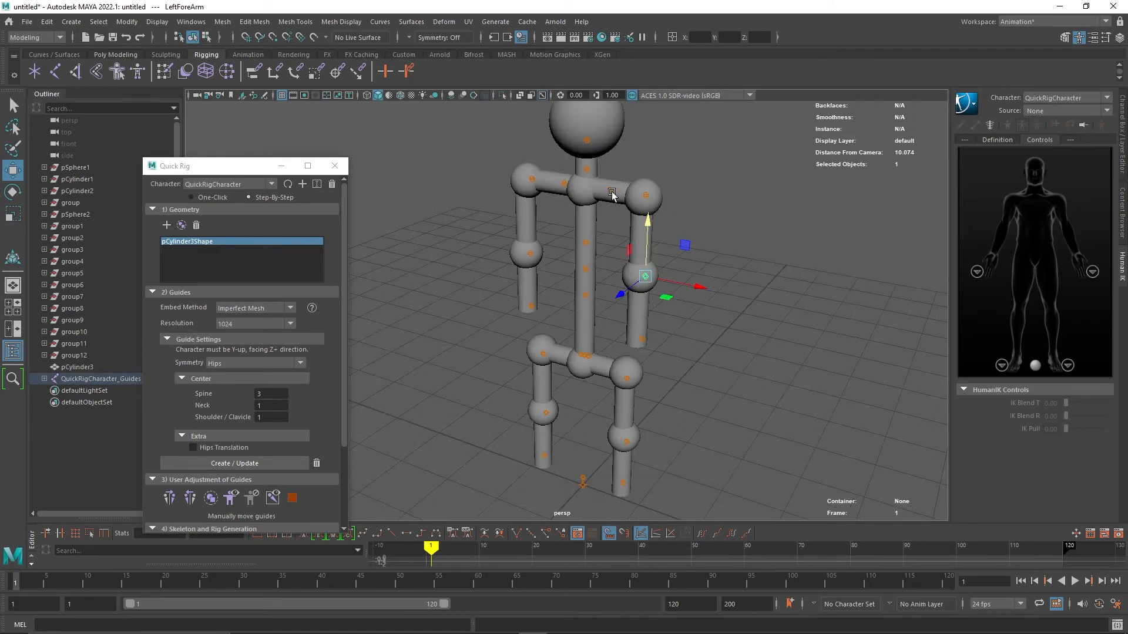
click(585, 171)
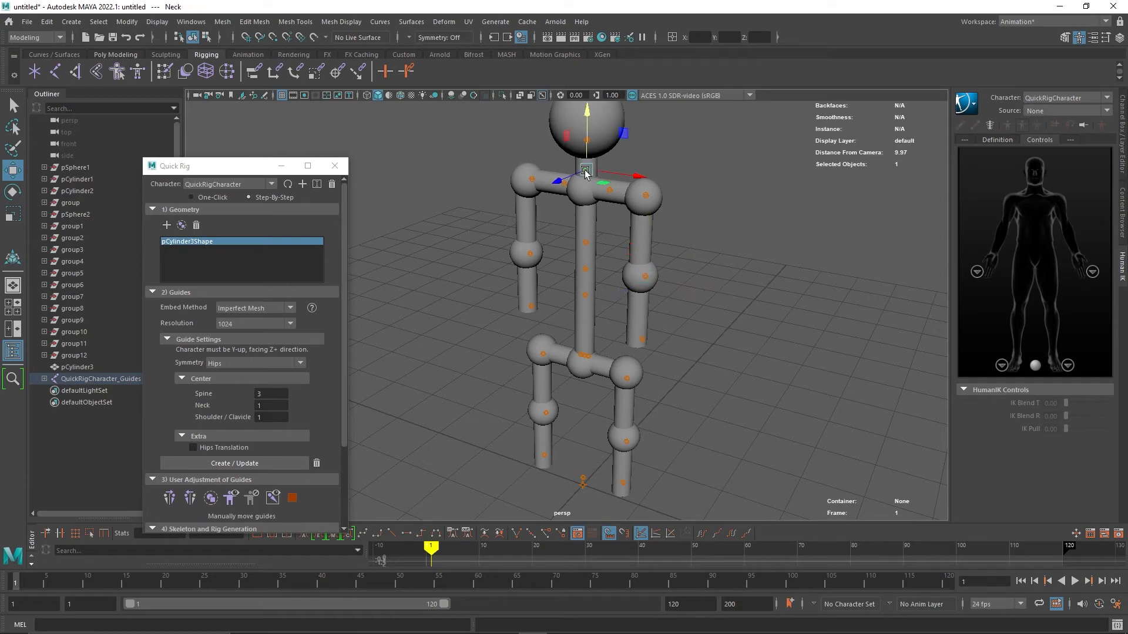
click(591, 141)
click(679, 152)
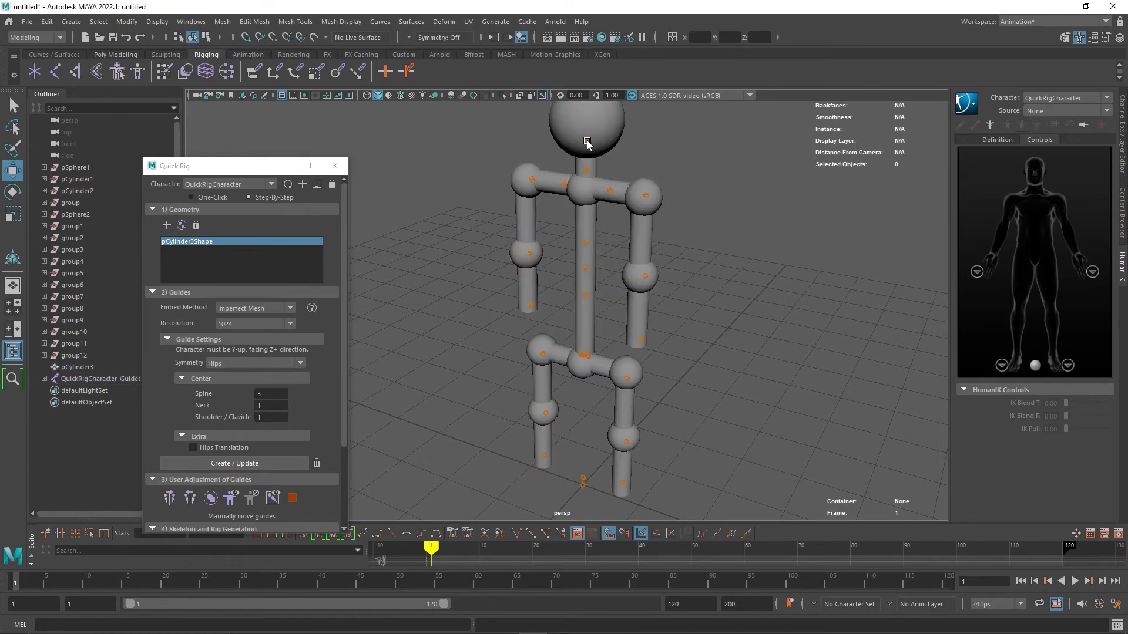
click(588, 140)
scroll(590, 127, down, 2)
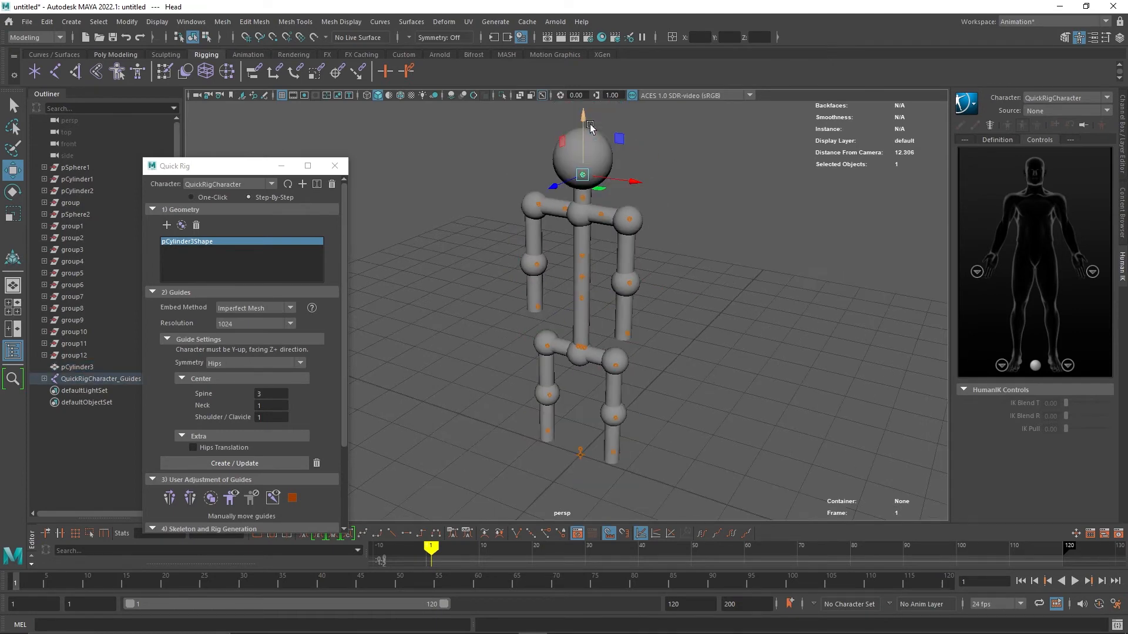
click(587, 121)
click(582, 174)
click(703, 243)
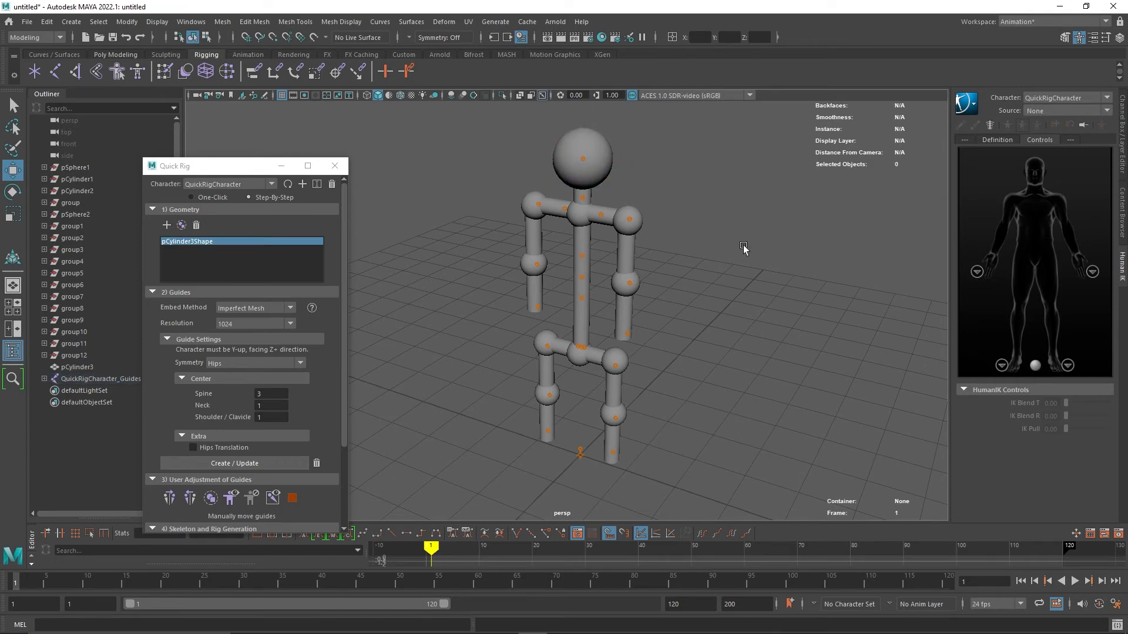
Generate the skeleton with the Skeleton and Control Rig option, keeping T-Stance Correction on.
mouse_move(725, 277)
alt+mouse_down()
mouse_move(685, 252)
mouse_move(637, 247)
mouse_move(587, 267)
mouse_move(583, 288)
mouse_move(644, 297)
mouse_move(707, 268)
alt+mouse_up()
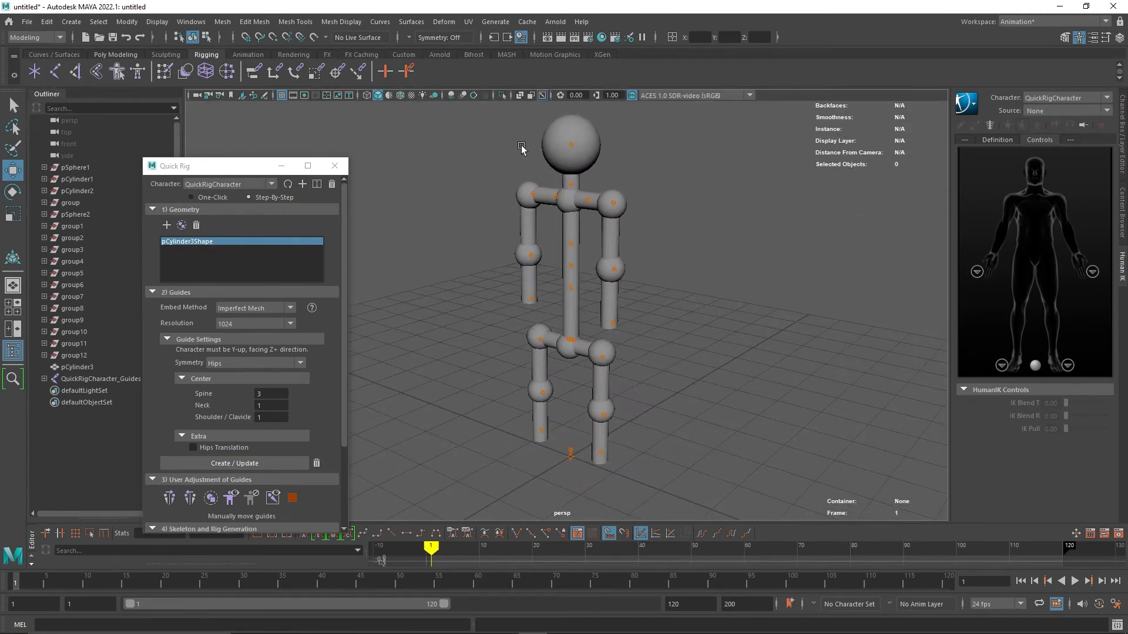
click(562, 153)
scroll(273, 422, down, 3)
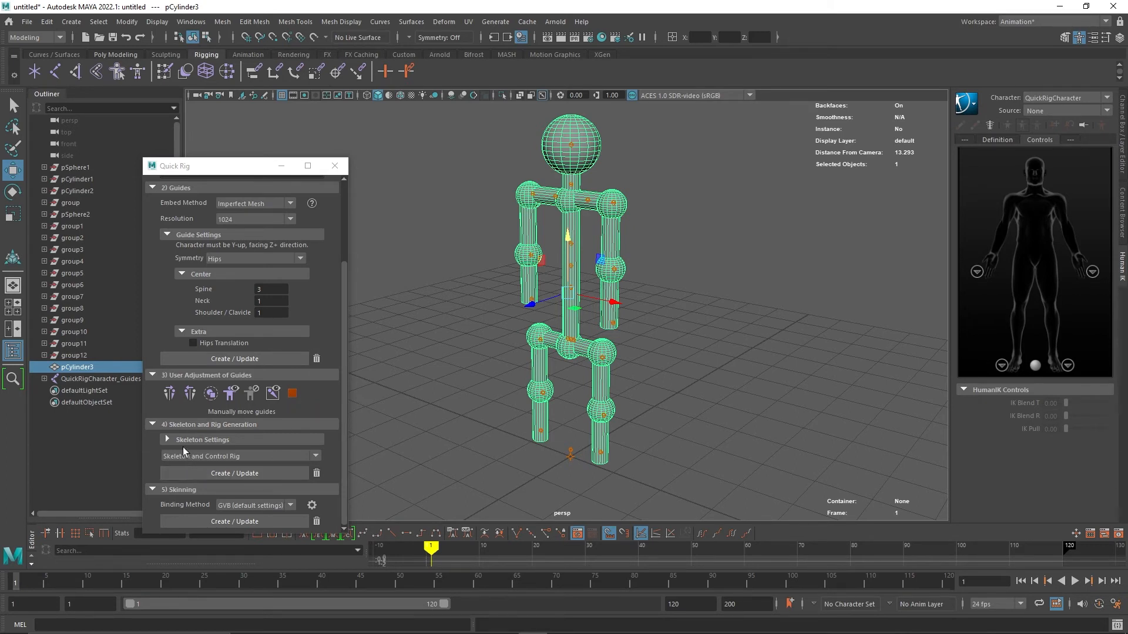
click(198, 457)
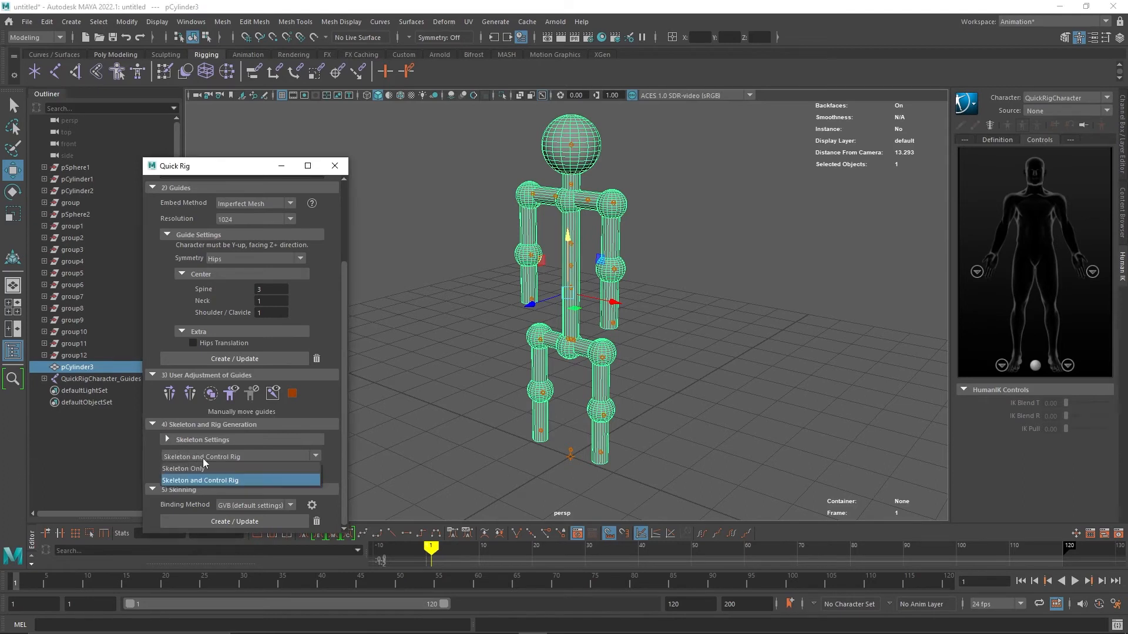
click(193, 480)
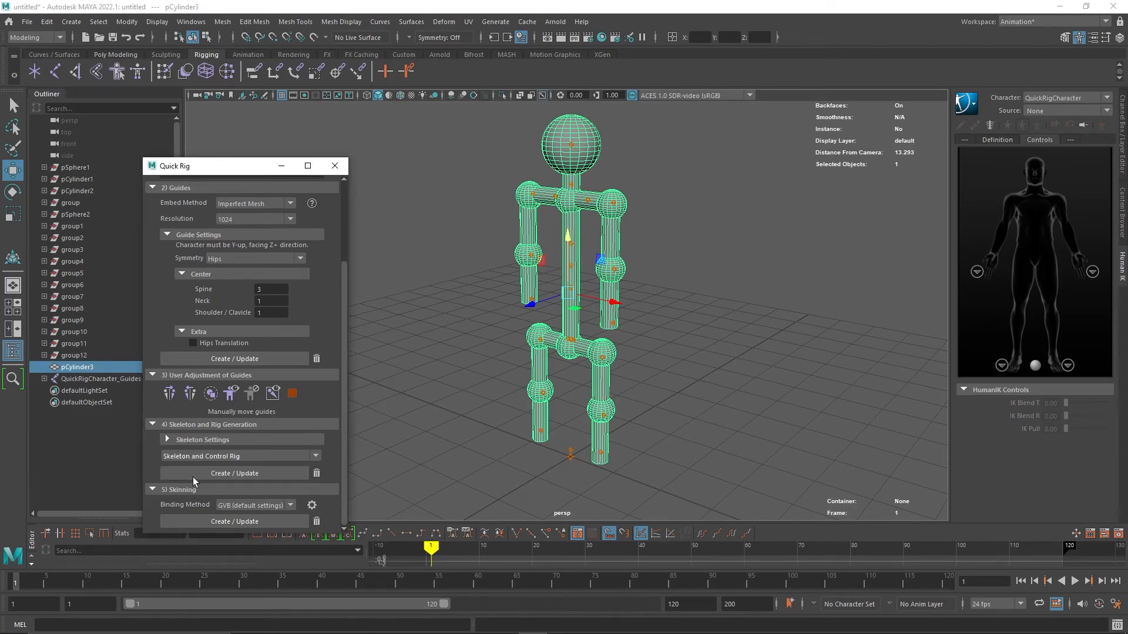
click(168, 439)
scroll(252, 425, down, 2)
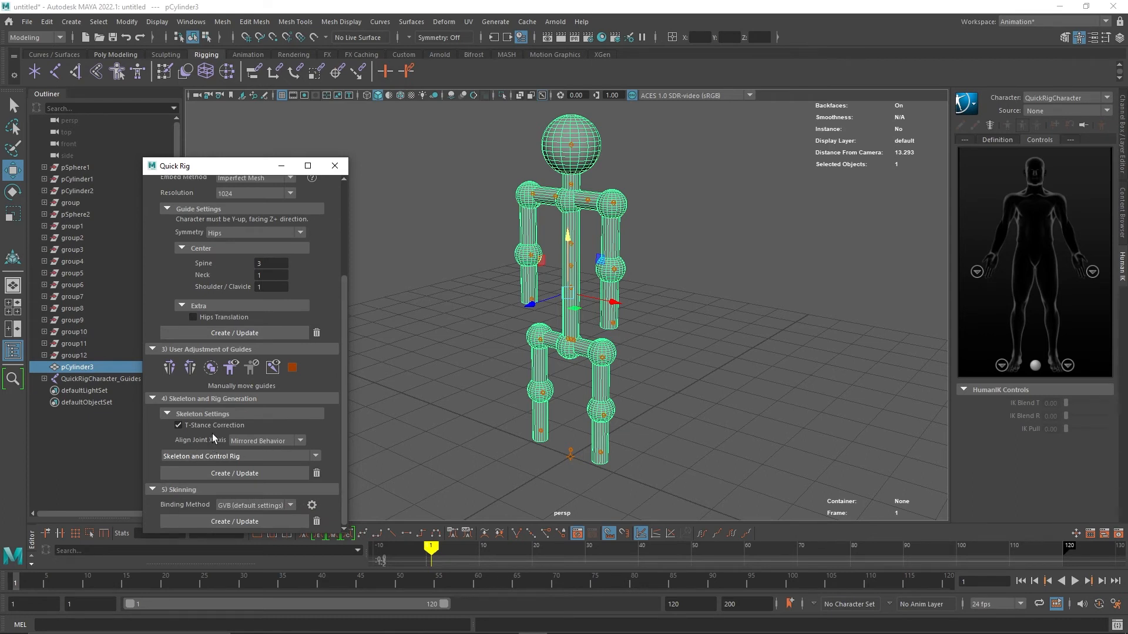
click(226, 472)
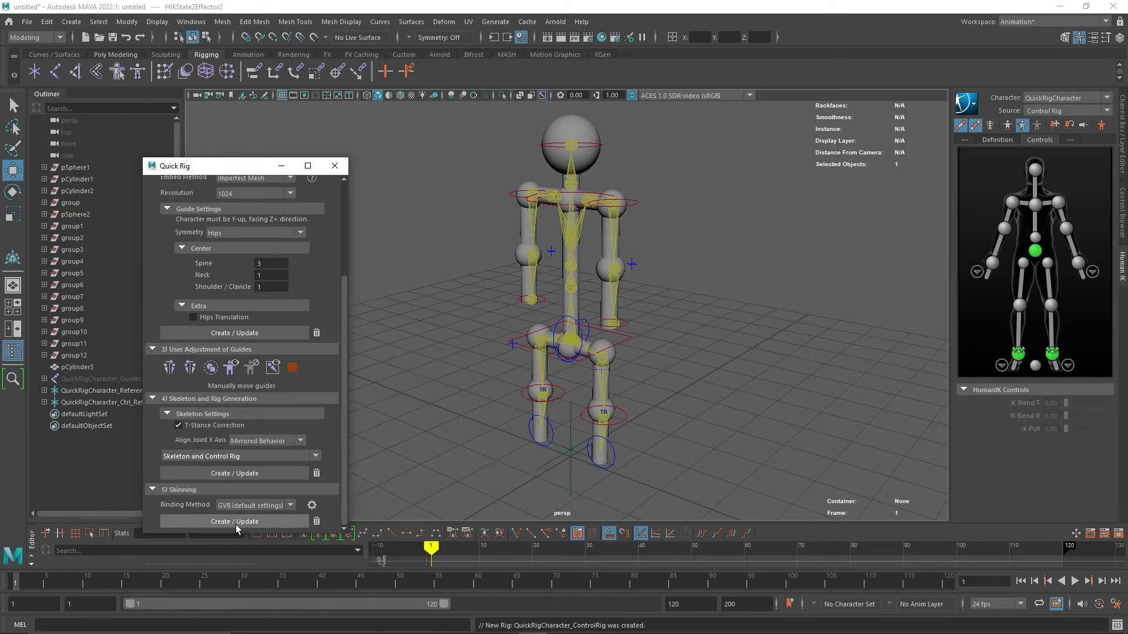
Bind the mesh to the skeleton with GVB (default settings) skinning.
click(207, 522)
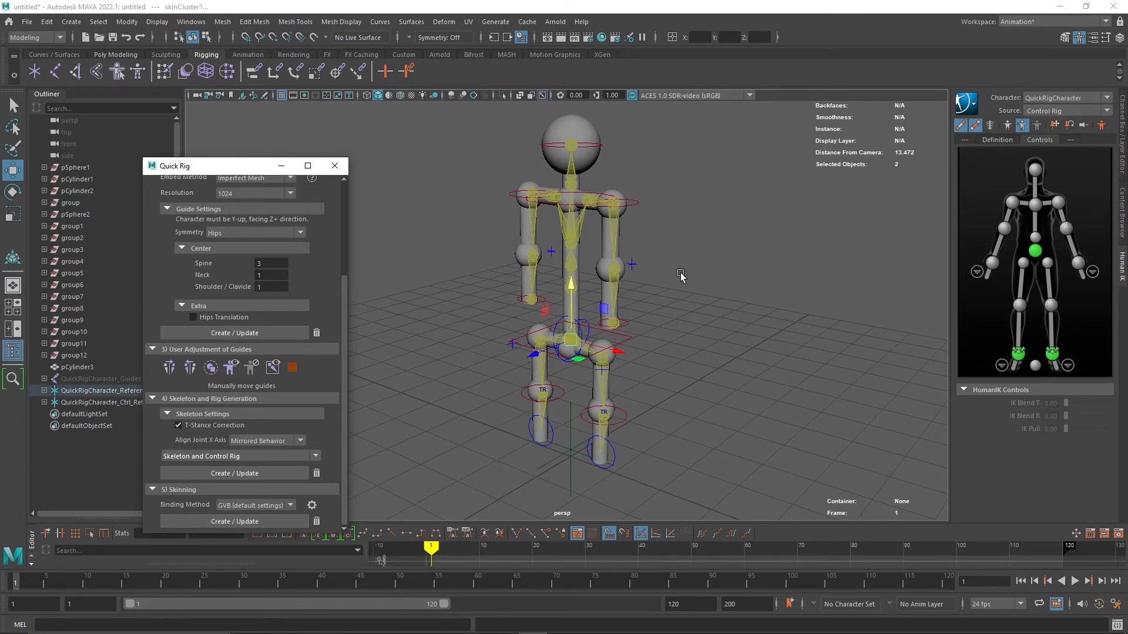
click(666, 458)
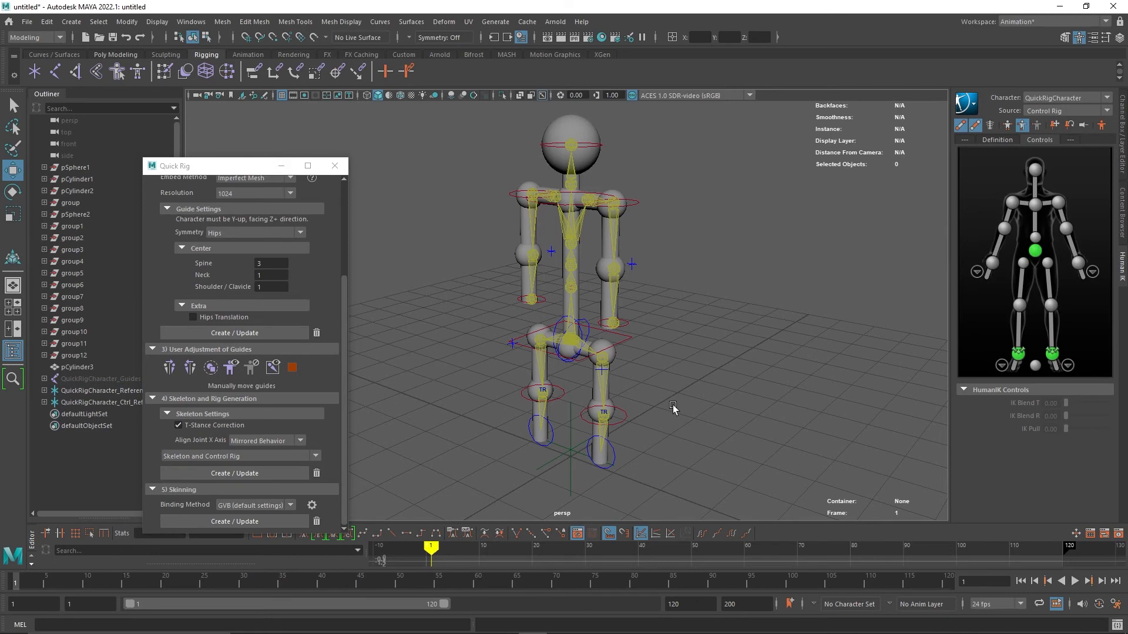
mouse_move(672, 406)
alt+mouse_down()
mouse_move(569, 332)
mouse_move(537, 399)
mouse_move(658, 414)
alt+mouse_up()
Pull the left wrist effector up to test the arm's deformation.
click(592, 342)
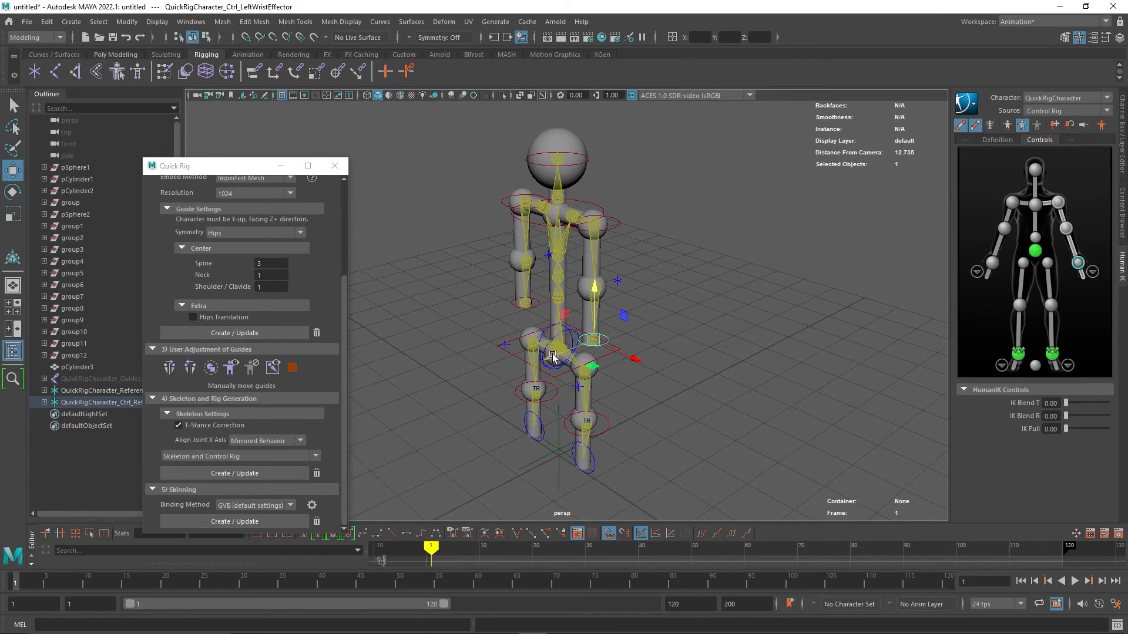
drag(551, 354, 590, 284)
click(634, 247)
click(634, 253)
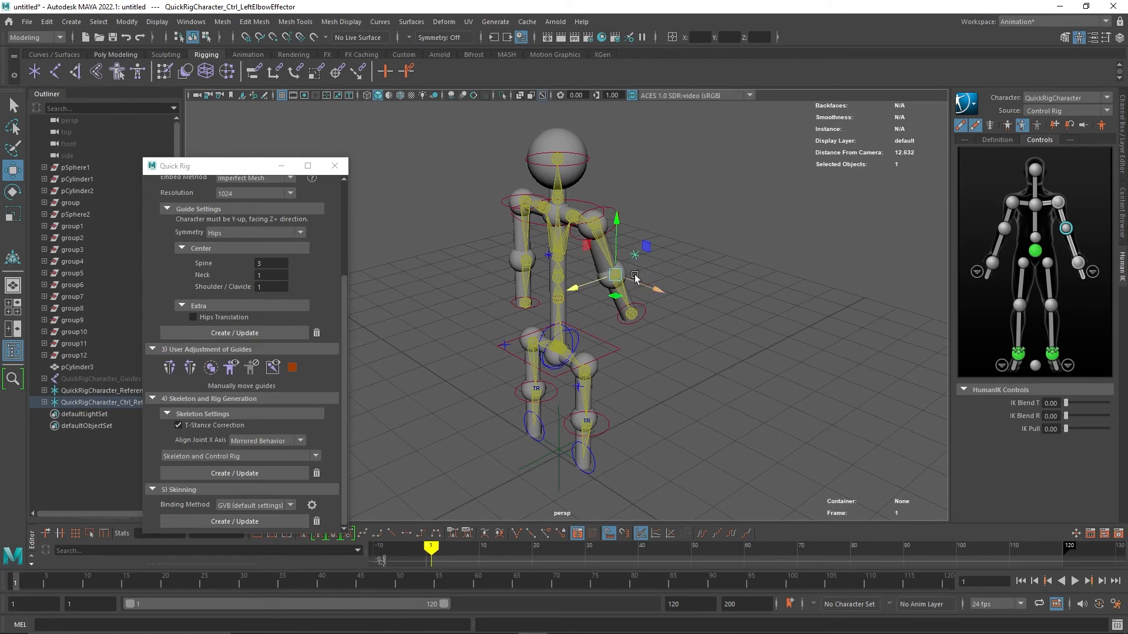
Move the left elbow effector outward and up to raise the left arm.
click(619, 221)
click(614, 275)
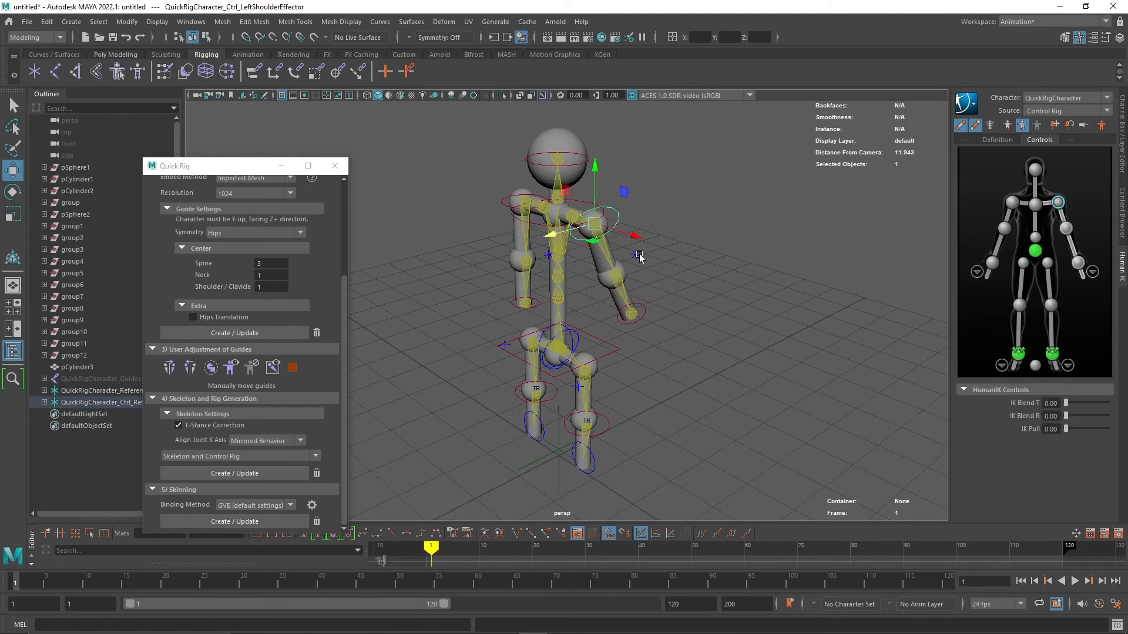
drag(647, 284, 665, 291)
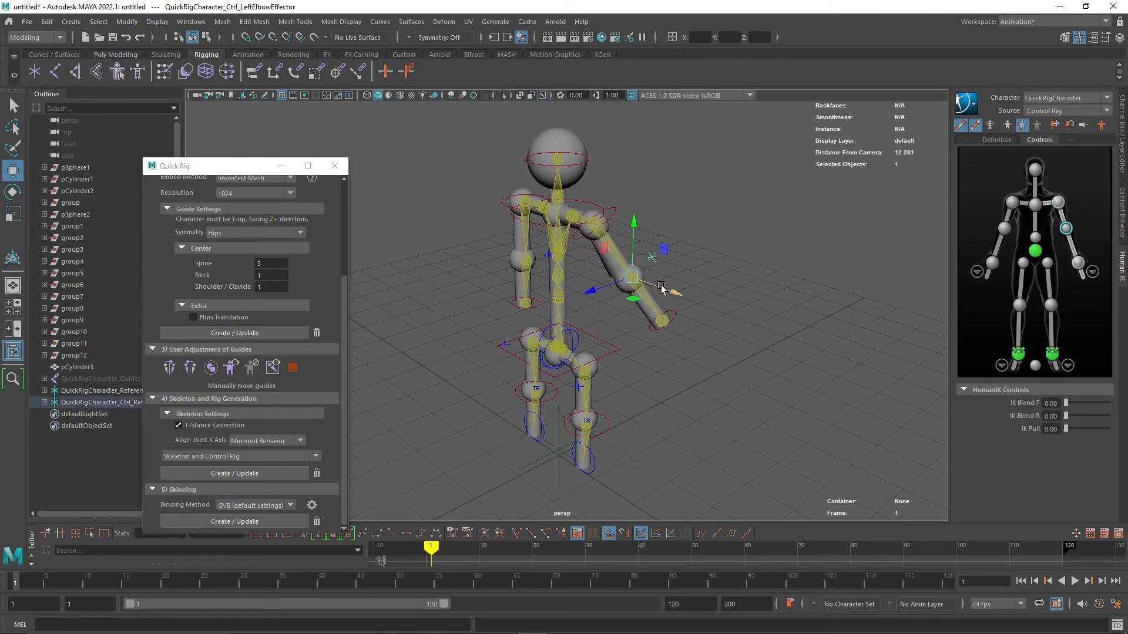
drag(635, 222, 640, 185)
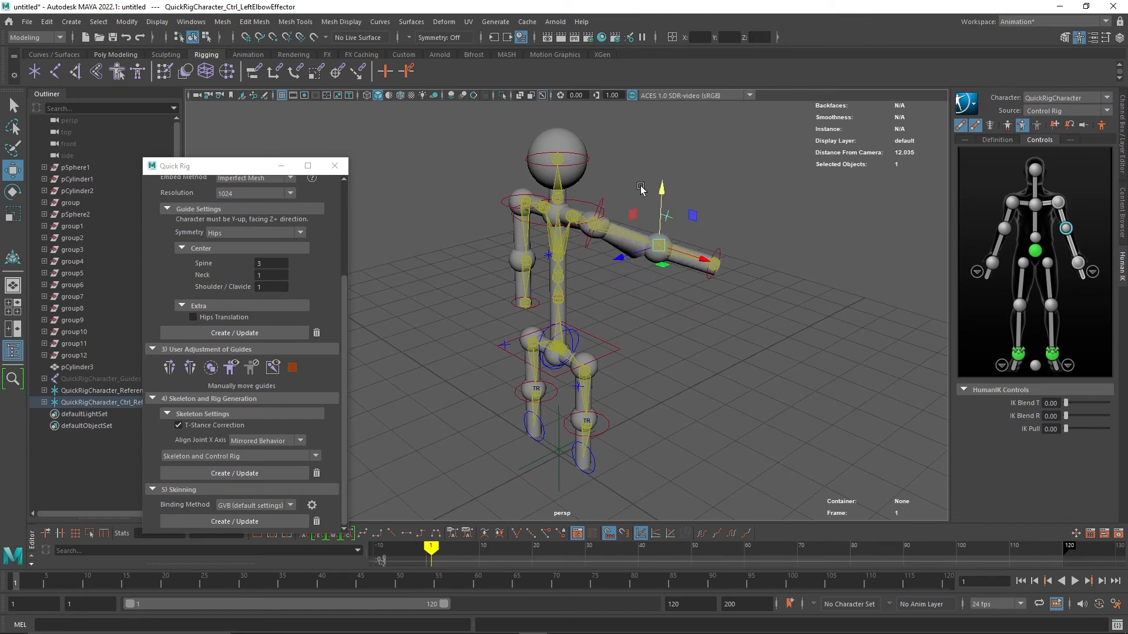
alt+drag(653, 332, 698, 326)
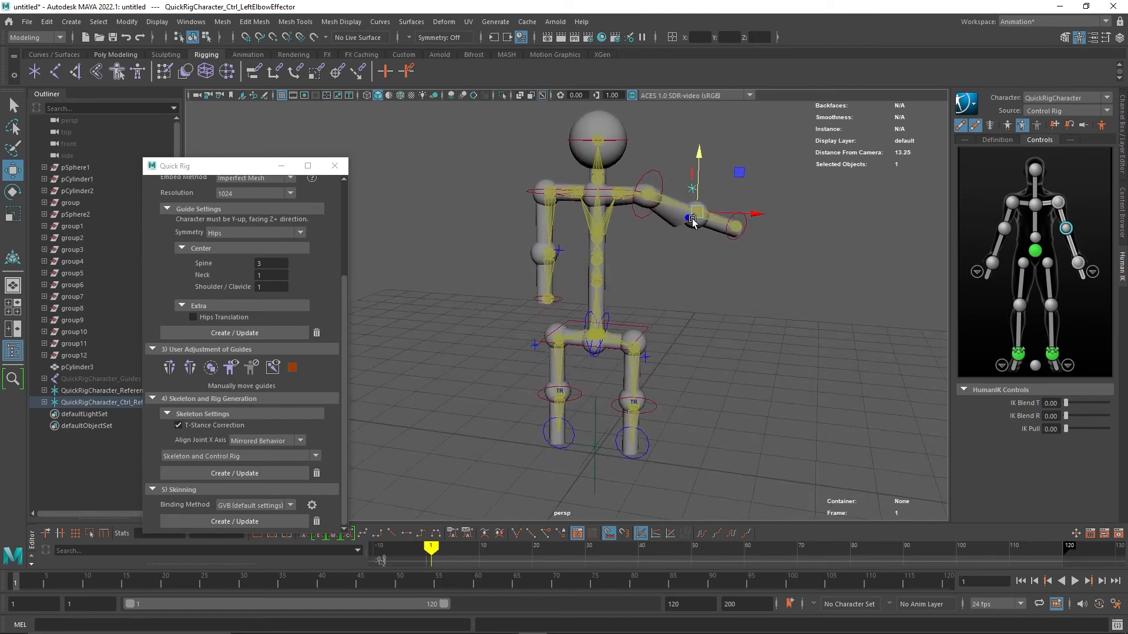
drag(689, 218, 674, 227)
alt+drag(747, 306, 708, 301)
Select the left shoulder effector and nudge it slightly.
click(613, 238)
click(648, 210)
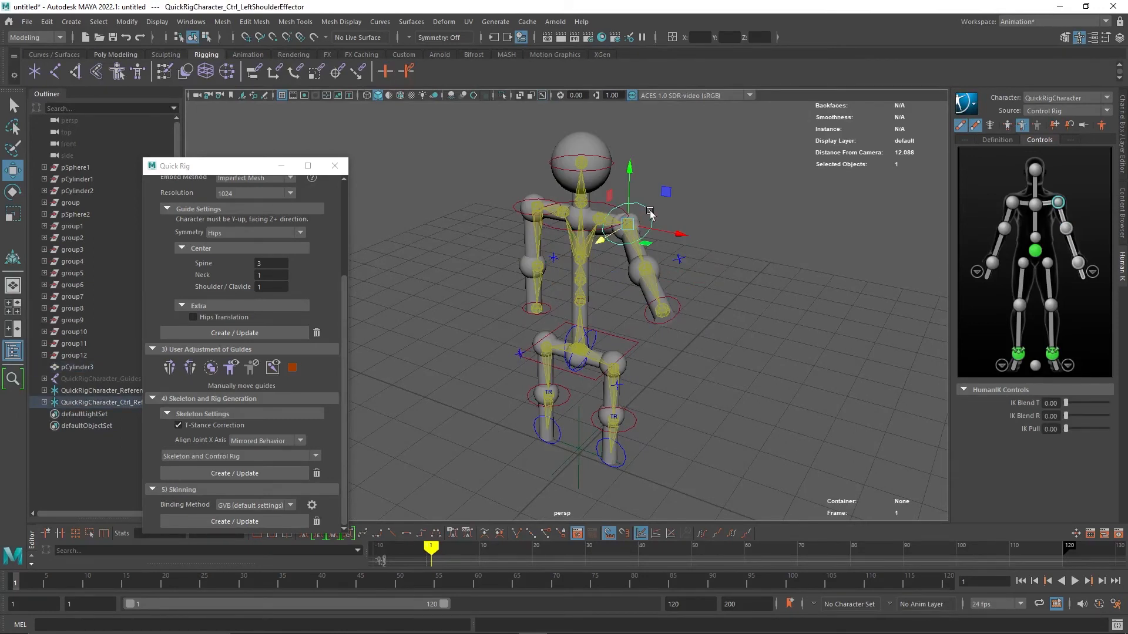
mouse_move(634, 176)
mouse_down()
mouse_move(636, 156)
mouse_move(637, 179)
mouse_up()
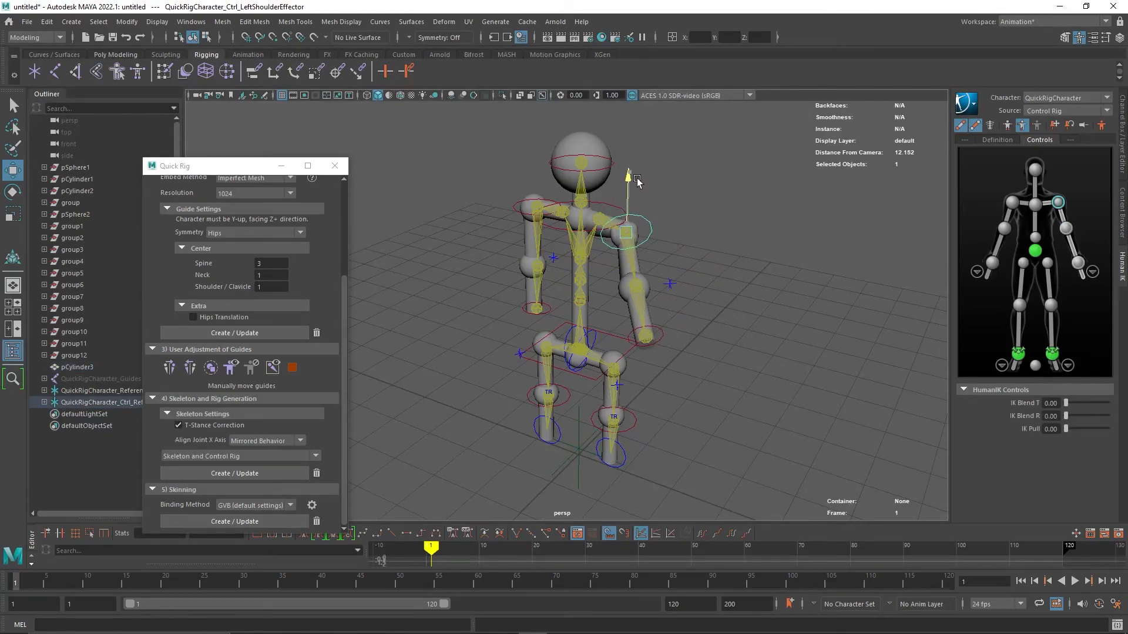
Move the left wrist effector down toward the legs to pose the arm.
click(659, 350)
click(646, 336)
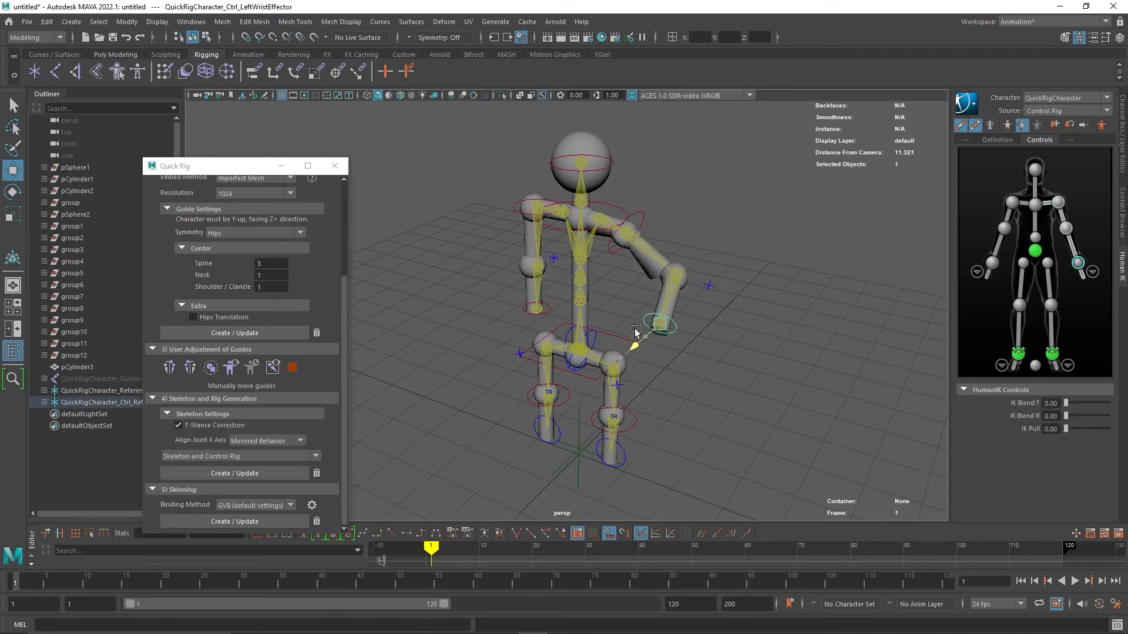
drag(639, 329, 685, 332)
scroll(660, 347, up, 2)
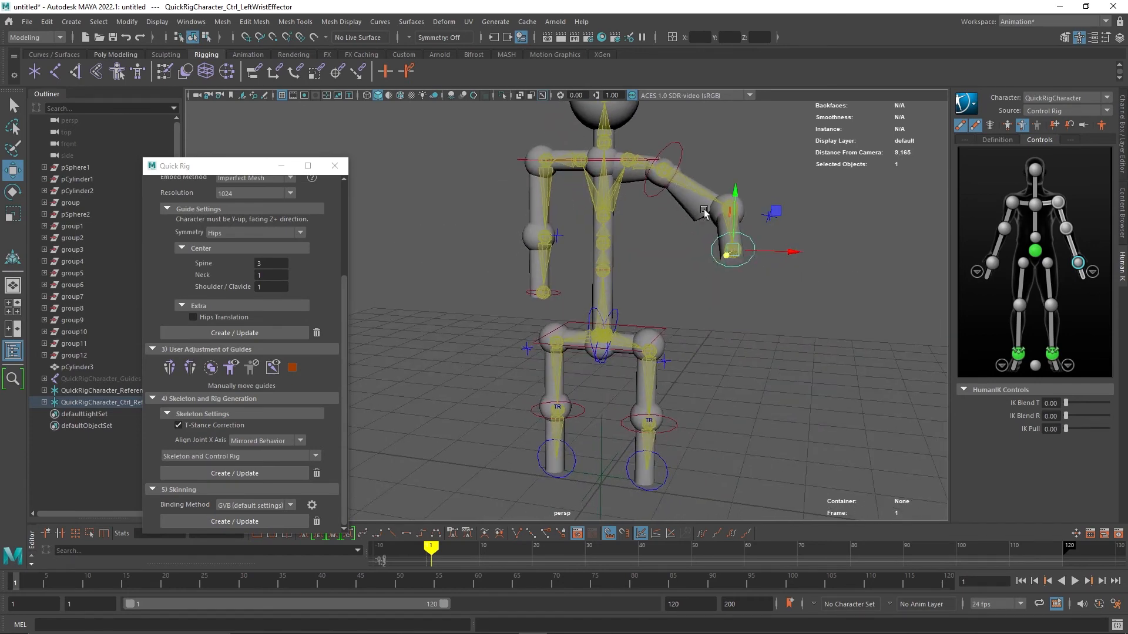
alt+drag(694, 313, 623, 390)
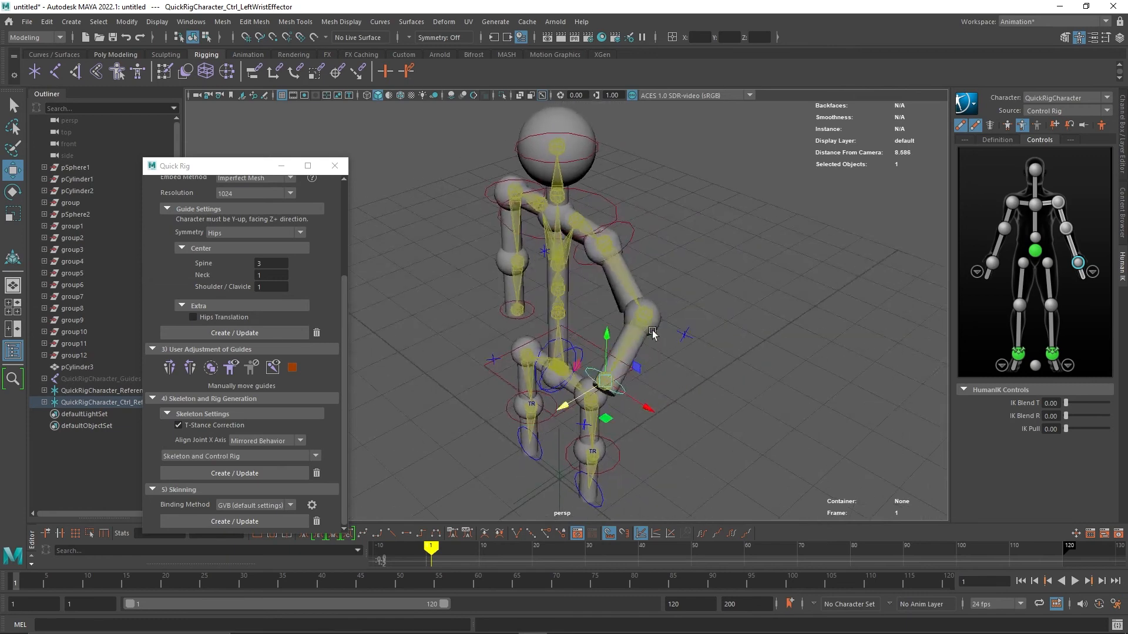
Move the left ankle effector to reposition the left foot.
click(609, 465)
click(611, 460)
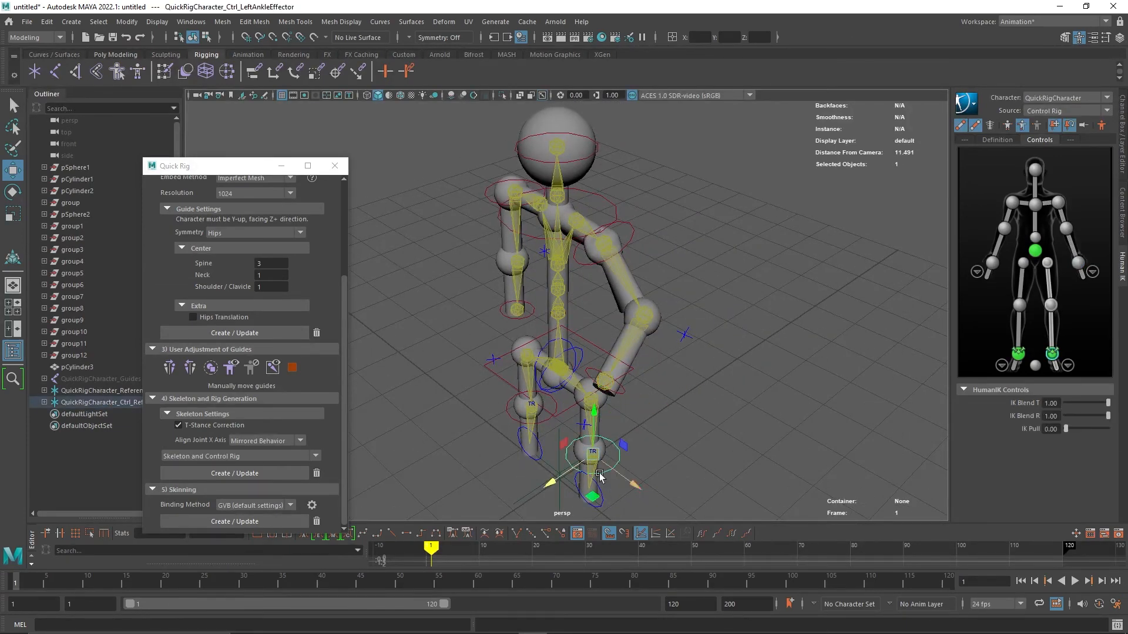
drag(558, 479, 495, 457)
alt+drag(447, 425, 650, 463)
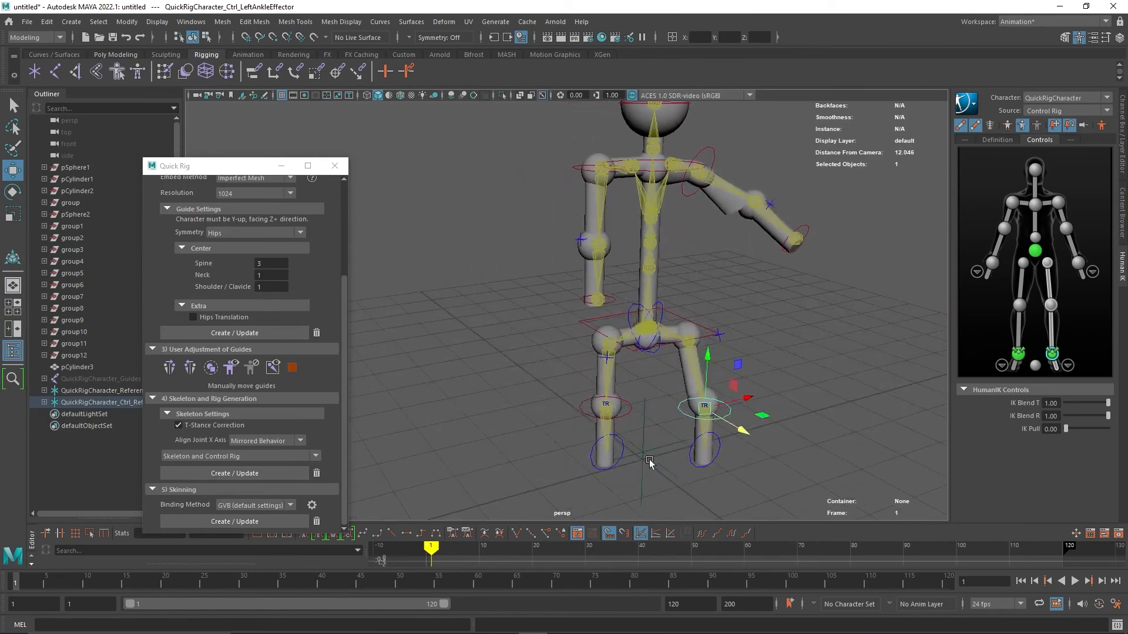
Move the right ankle effector to adjust the right foot's position.
click(623, 416)
drag(627, 421, 600, 401)
click(548, 417)
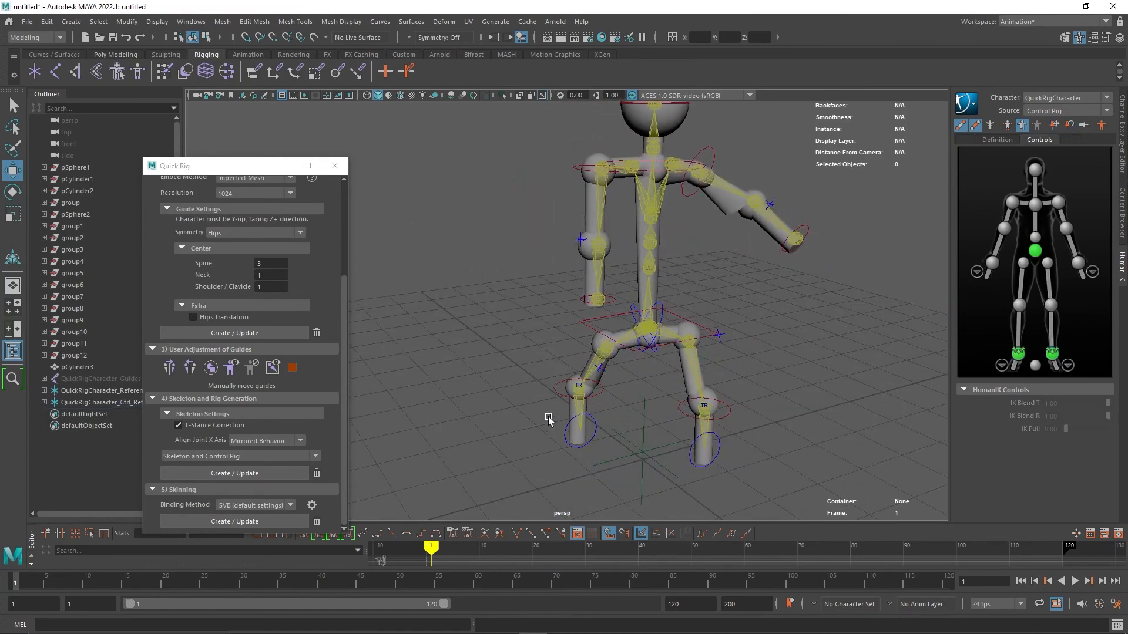
Raise the right arm by moving its wrist and elbow effectors upward.
alt+drag(499, 395, 543, 409)
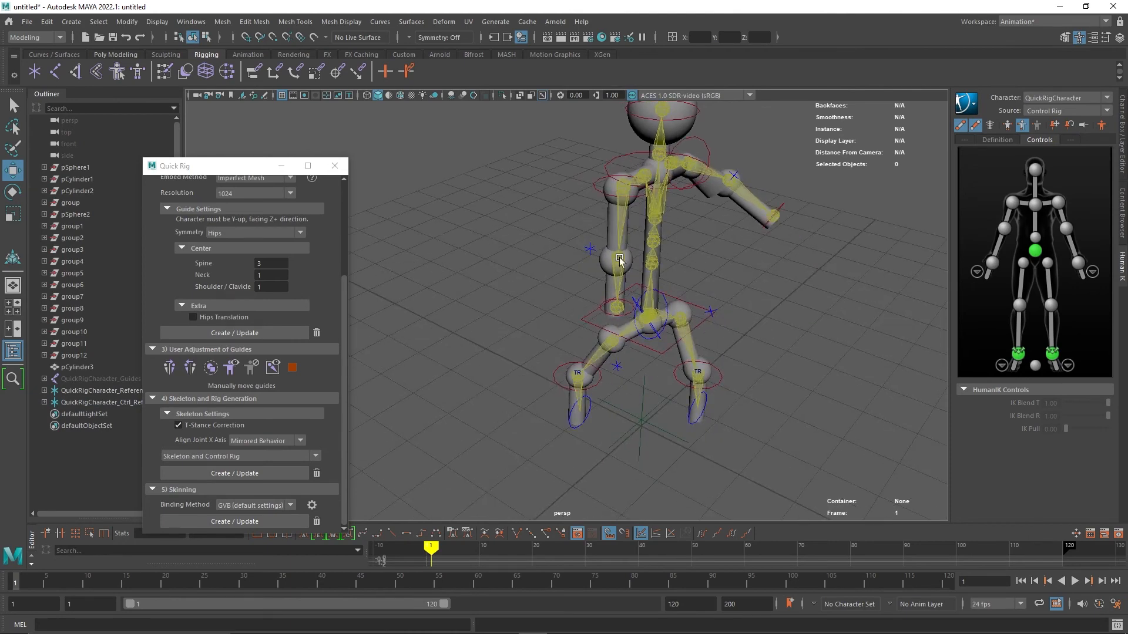
click(620, 260)
drag(664, 277, 710, 274)
alt+drag(772, 399, 611, 383)
click(576, 341)
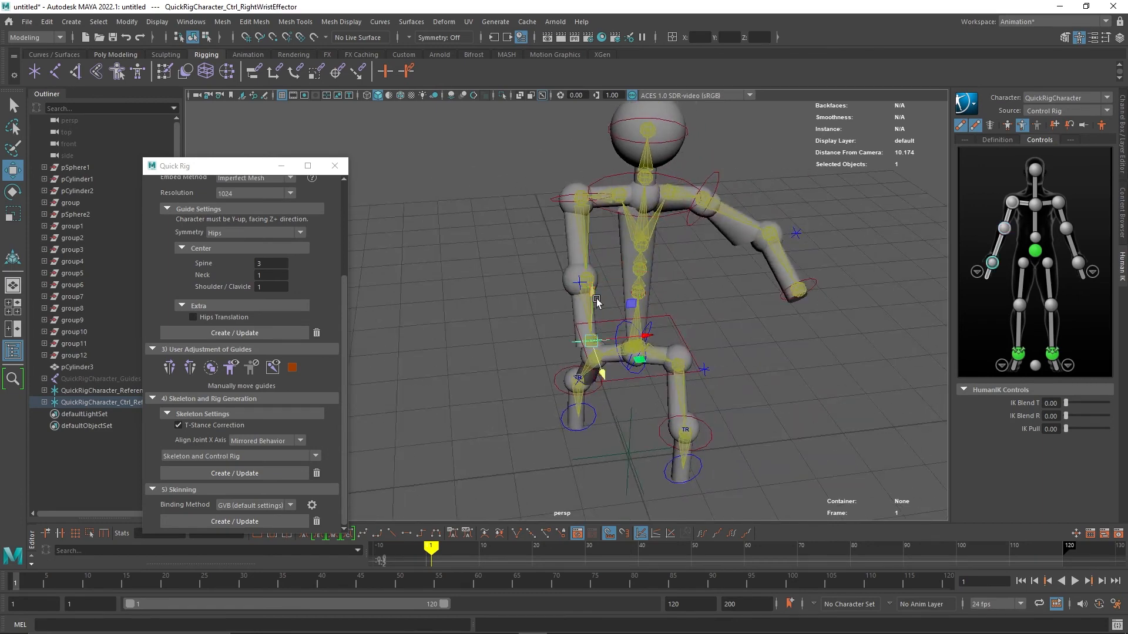
drag(596, 301, 619, 292)
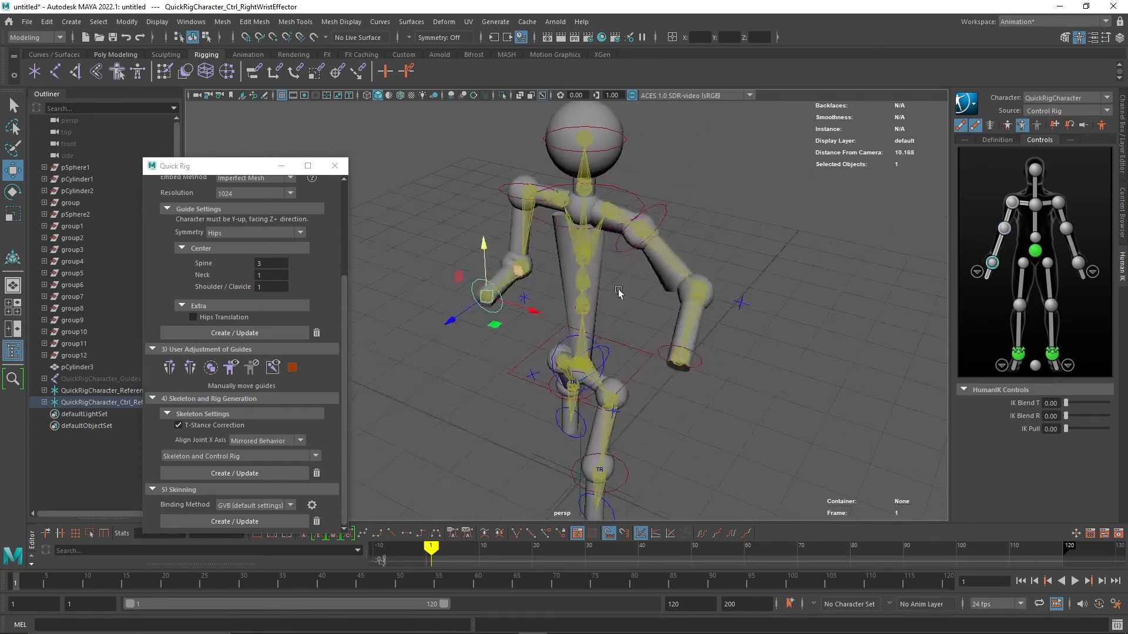
click(507, 195)
drag(493, 201, 504, 177)
Nudge the head effector and move the chest end effector to lean the upper body.
click(608, 150)
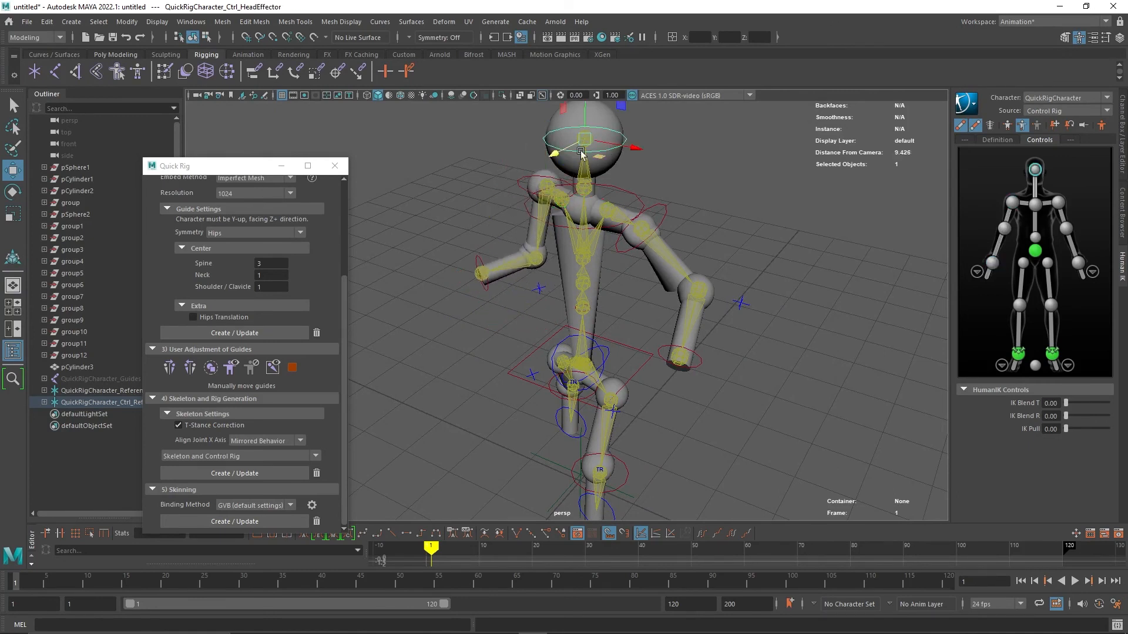
mouse_move(559, 153)
mouse_down()
mouse_move(540, 168)
mouse_move(567, 153)
mouse_move(563, 162)
mouse_move(538, 179)
mouse_move(574, 160)
mouse_move(579, 170)
mouse_move(581, 157)
mouse_move(546, 171)
mouse_move(567, 170)
mouse_up()
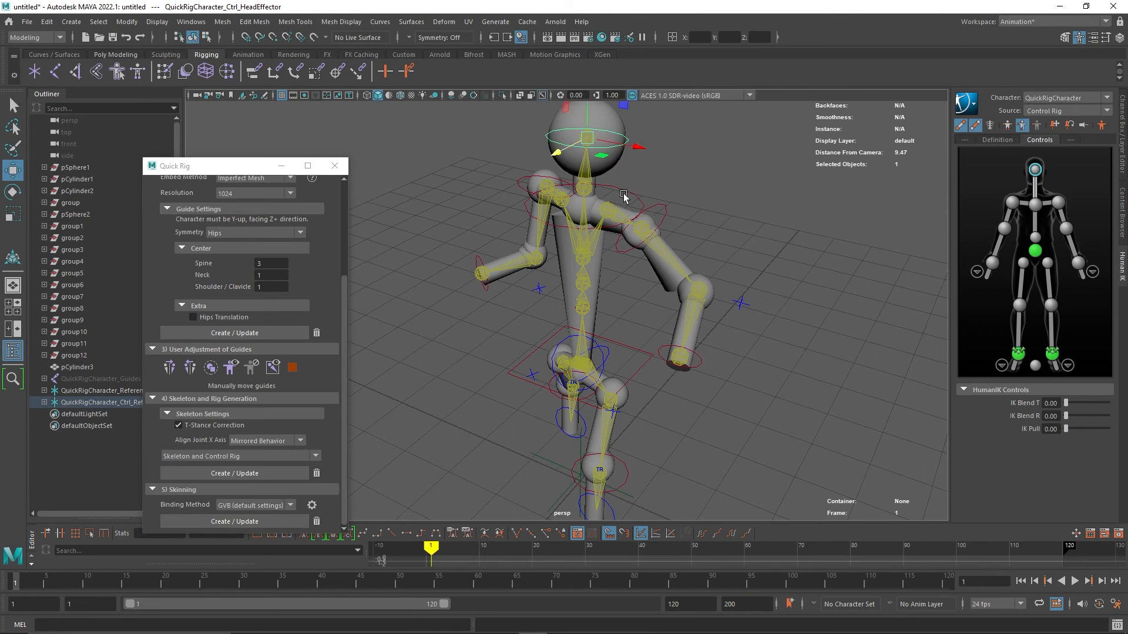
click(624, 190)
drag(559, 220, 539, 222)
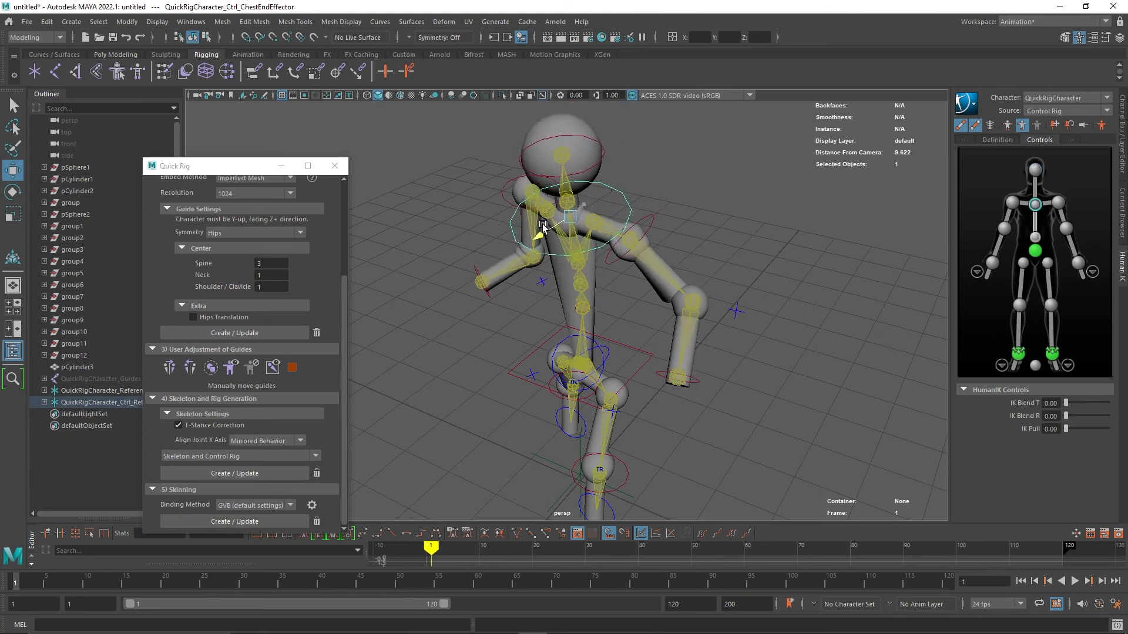
Select the spine controls, then move the chest origin effector down to bend the torso.
click(582, 286)
click(582, 286)
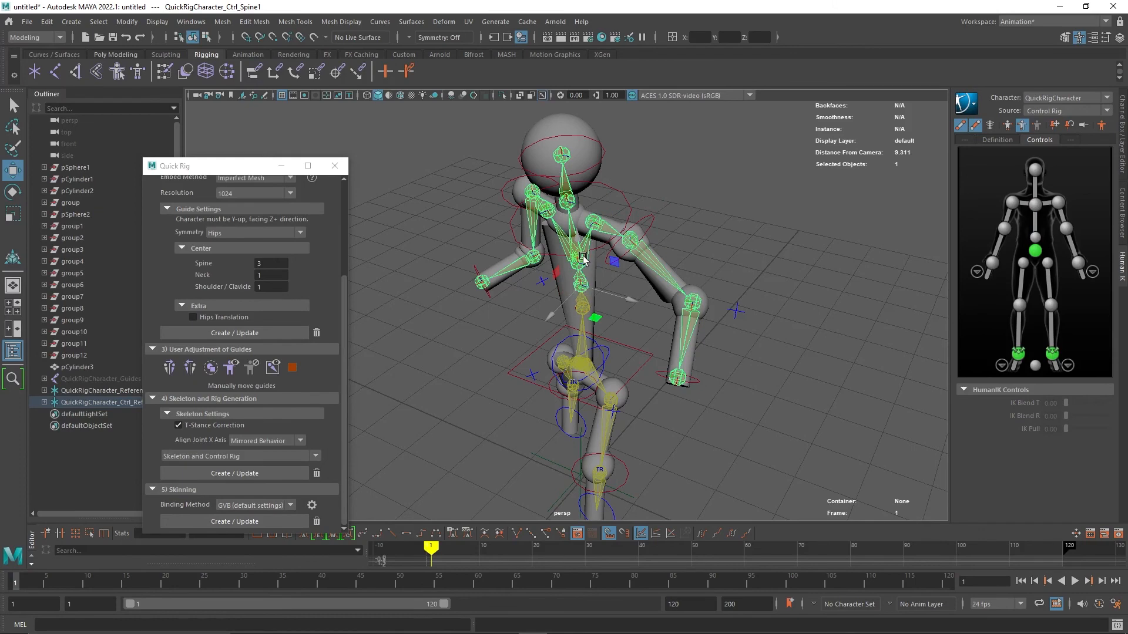
click(572, 261)
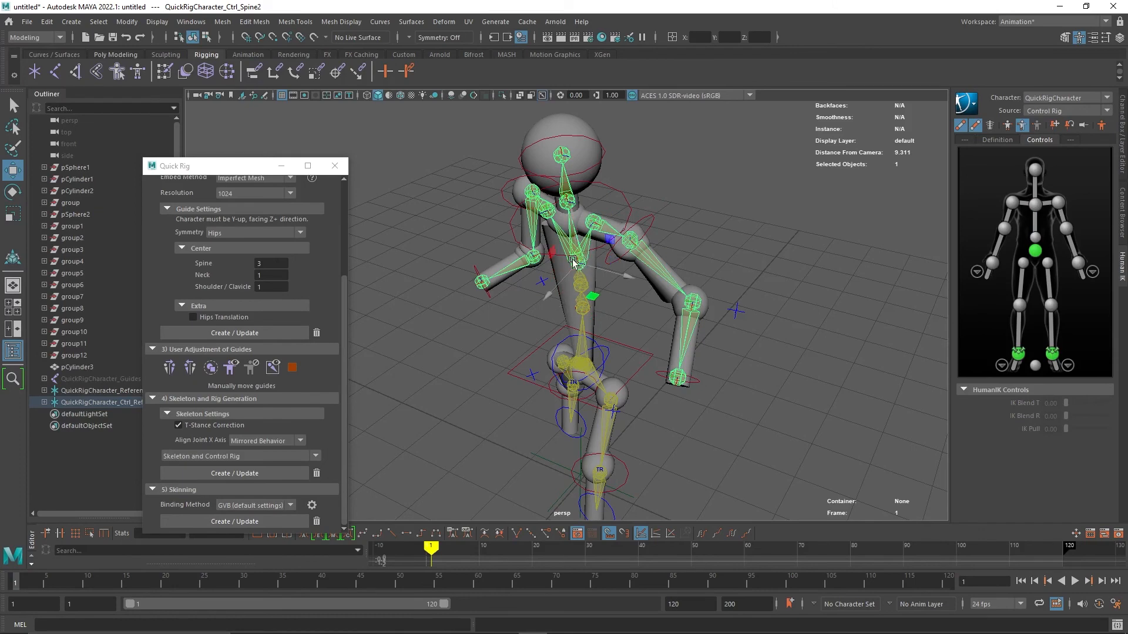
click(543, 282)
alt+drag(563, 330, 553, 354)
click(632, 290)
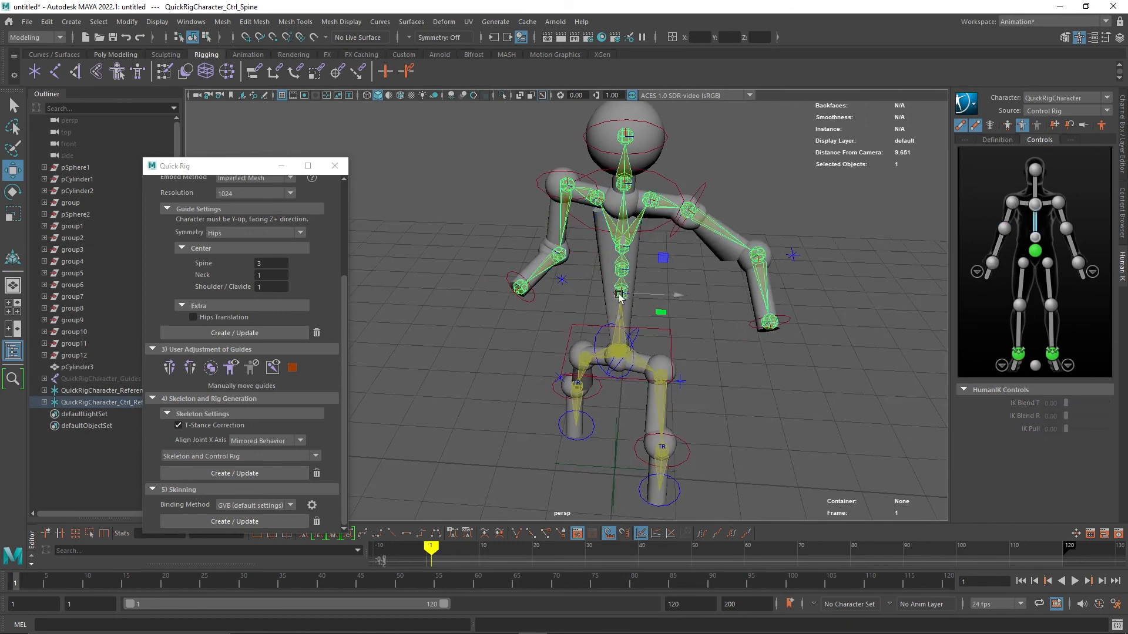
click(620, 295)
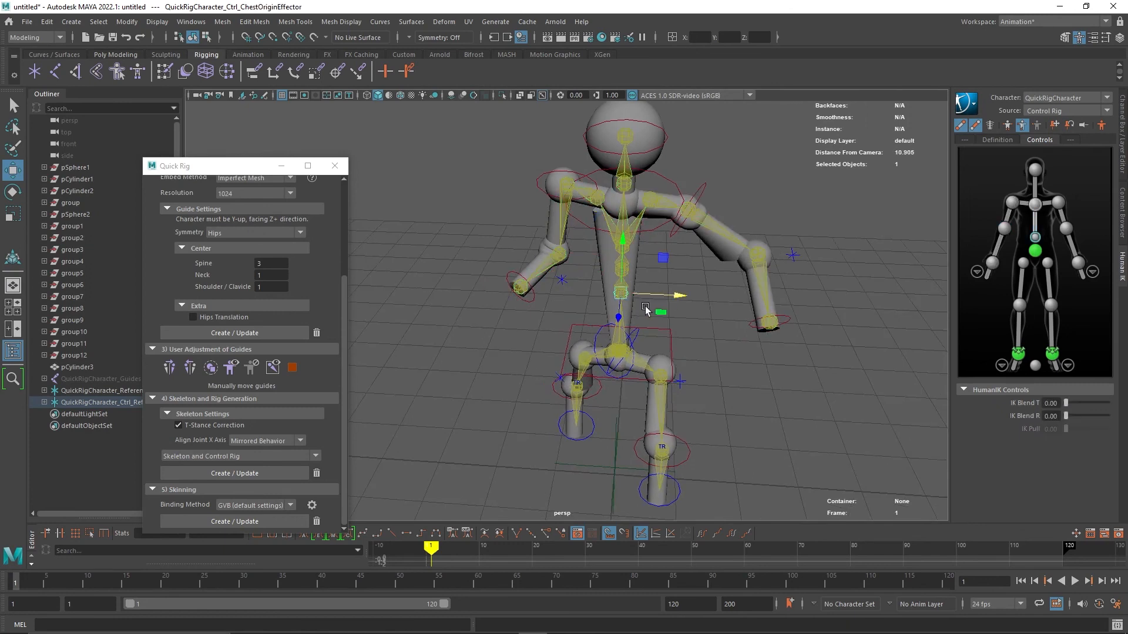
drag(624, 242, 627, 292)
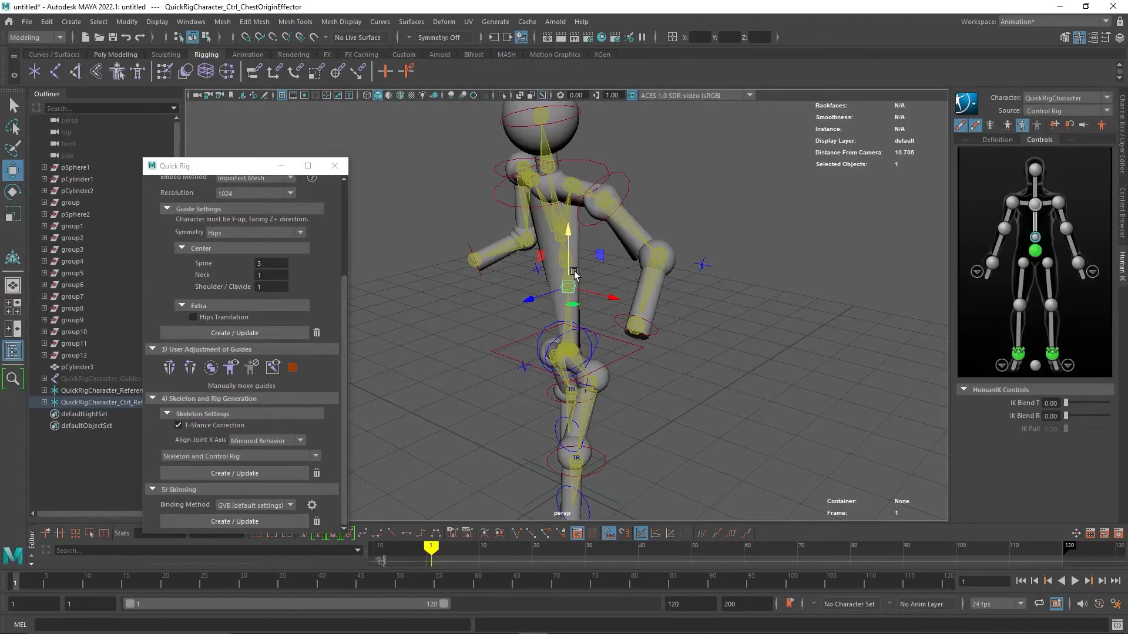
Select the hips effector and move it down slightly to lower the pelvis.
click(673, 400)
alt+drag(665, 415, 703, 409)
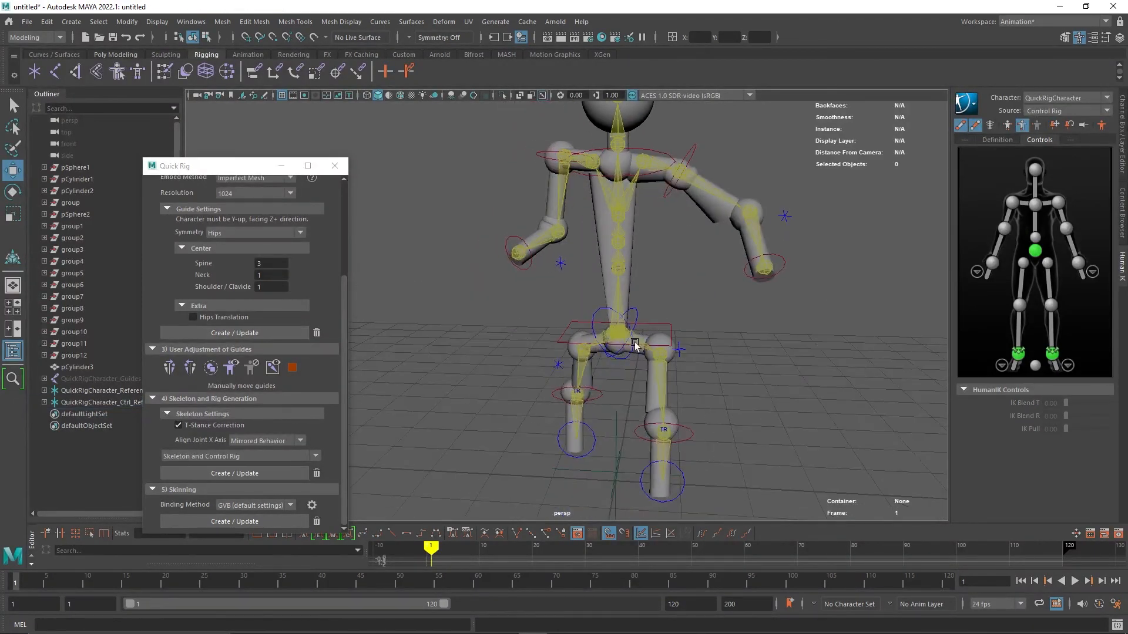
click(593, 322)
click(595, 310)
click(595, 317)
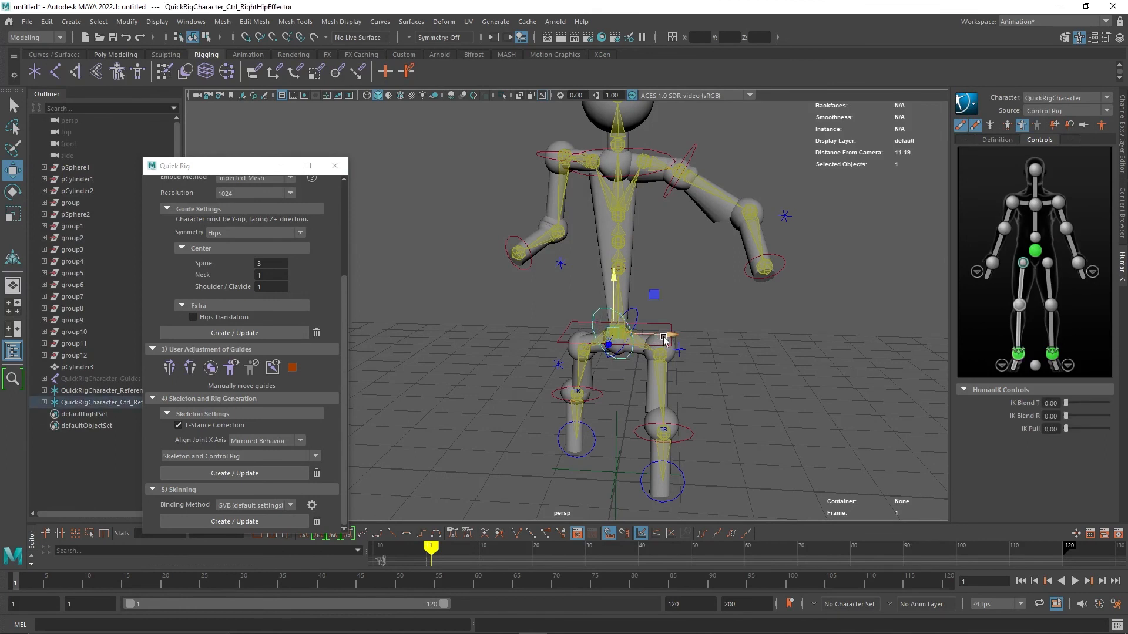
click(614, 276)
click(568, 332)
drag(611, 332, 614, 342)
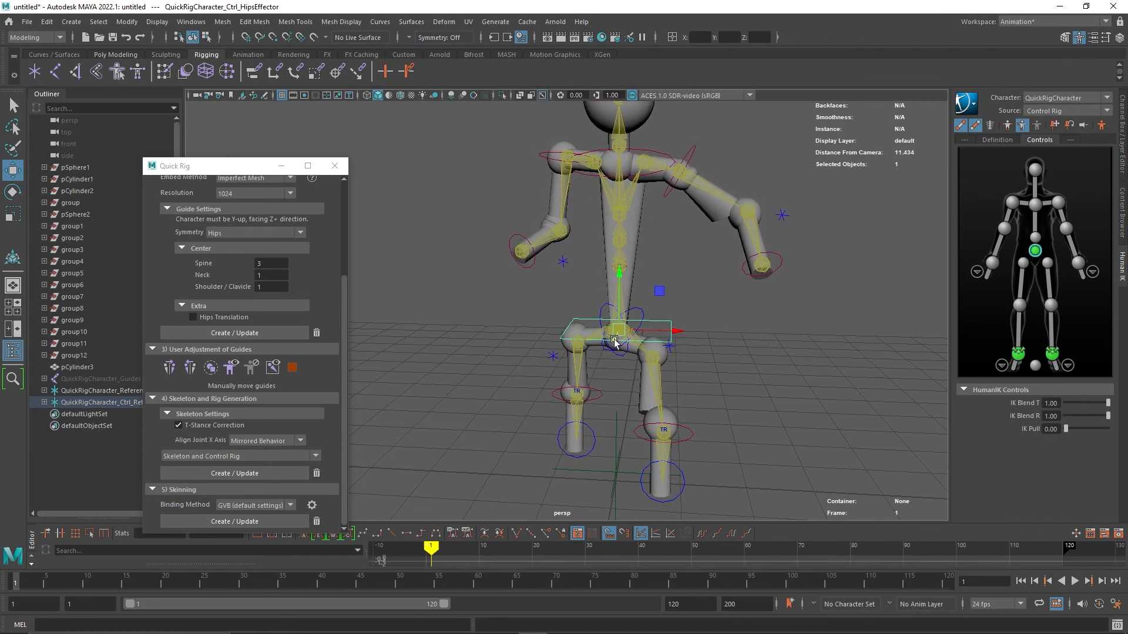
Rotate the hips effector to twist the pelvis.
alt+drag(678, 362, 356, 285)
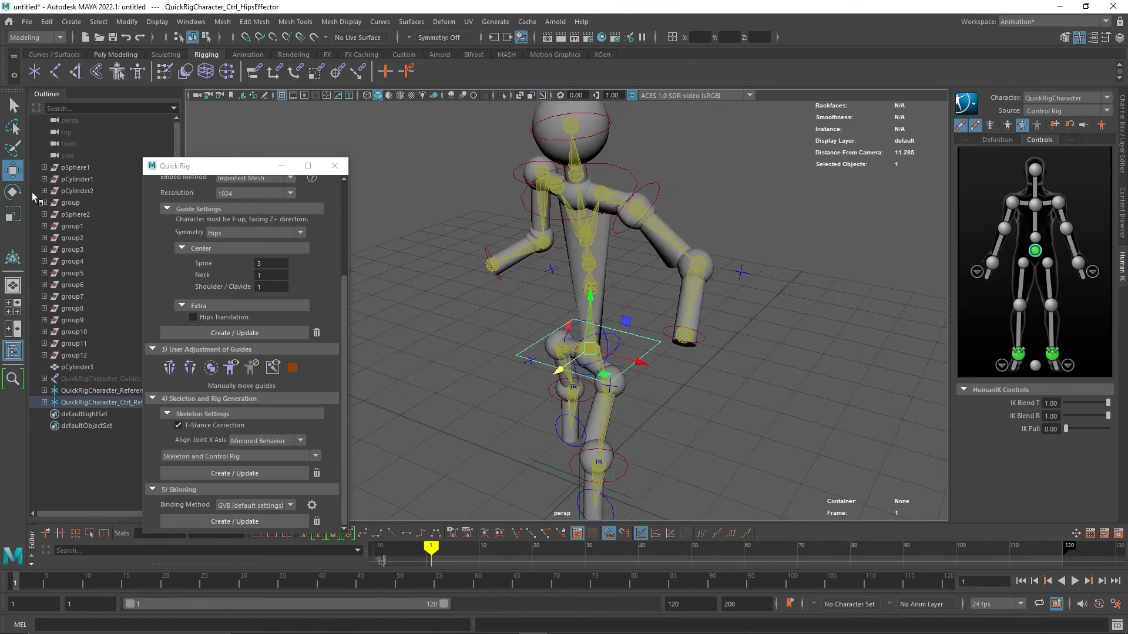
click(13, 192)
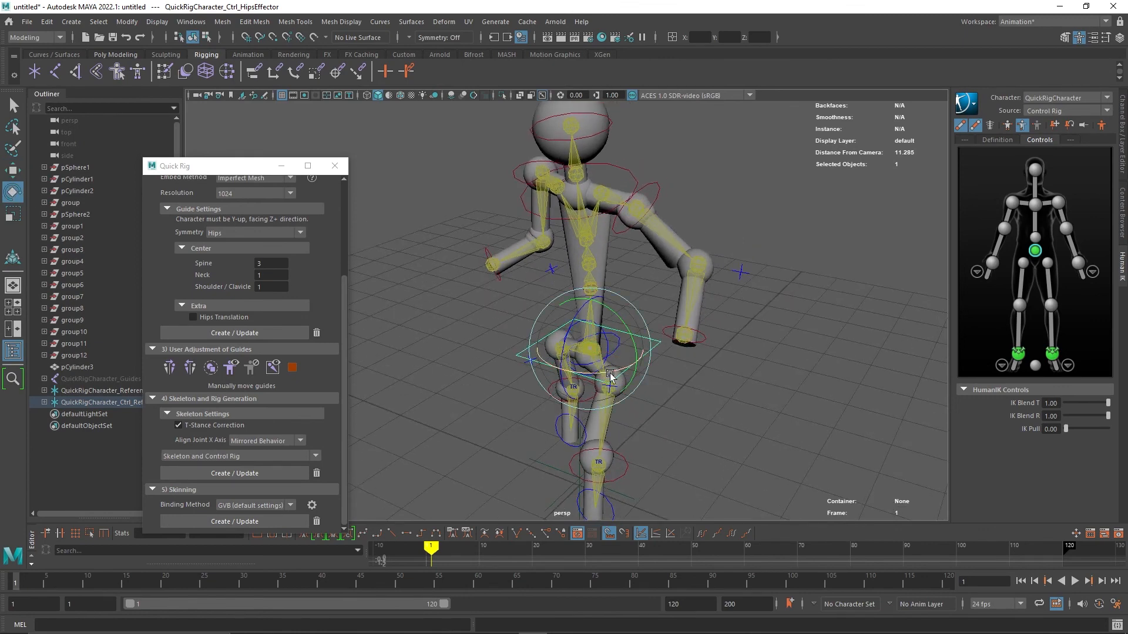
drag(611, 377, 615, 346)
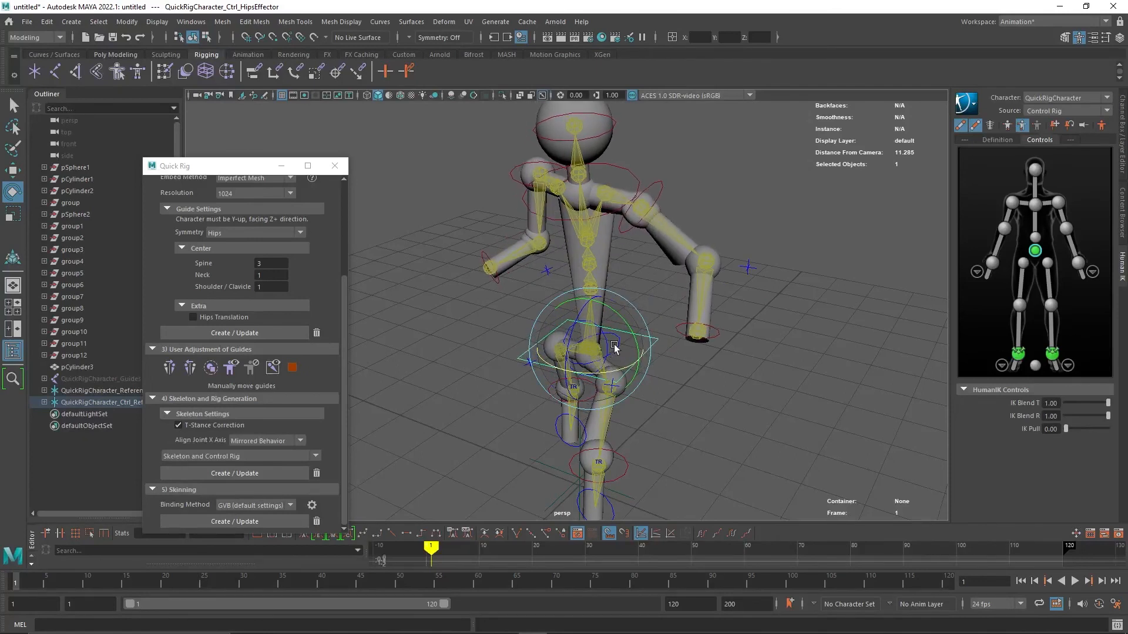
Rotate the chest end effector to turn the upper body, then clear the selection.
click(585, 222)
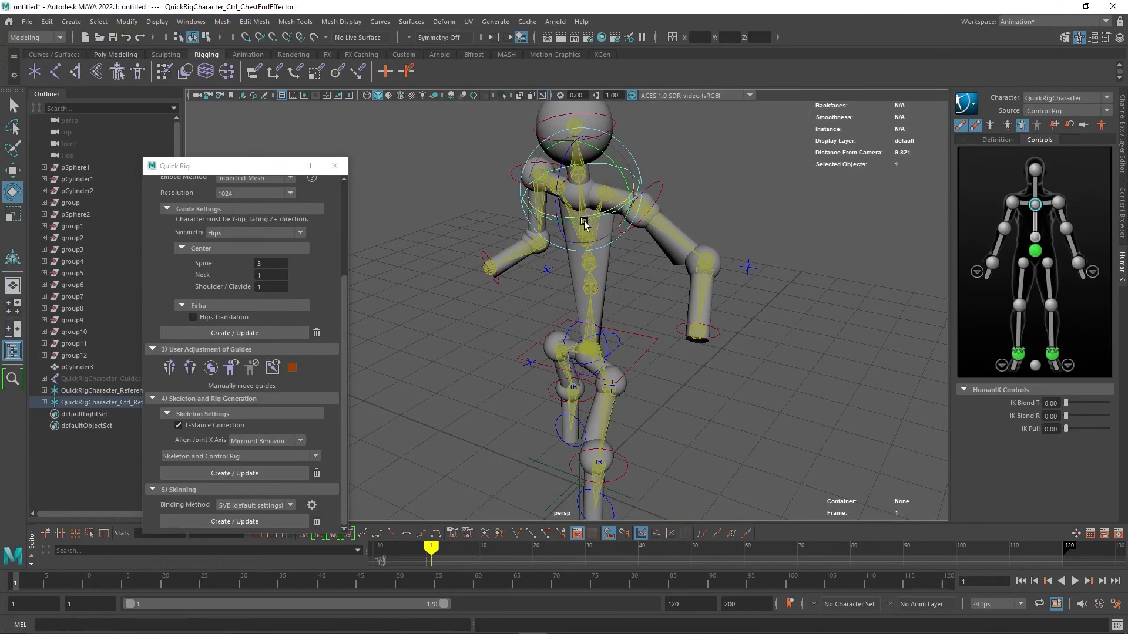
drag(545, 217, 571, 193)
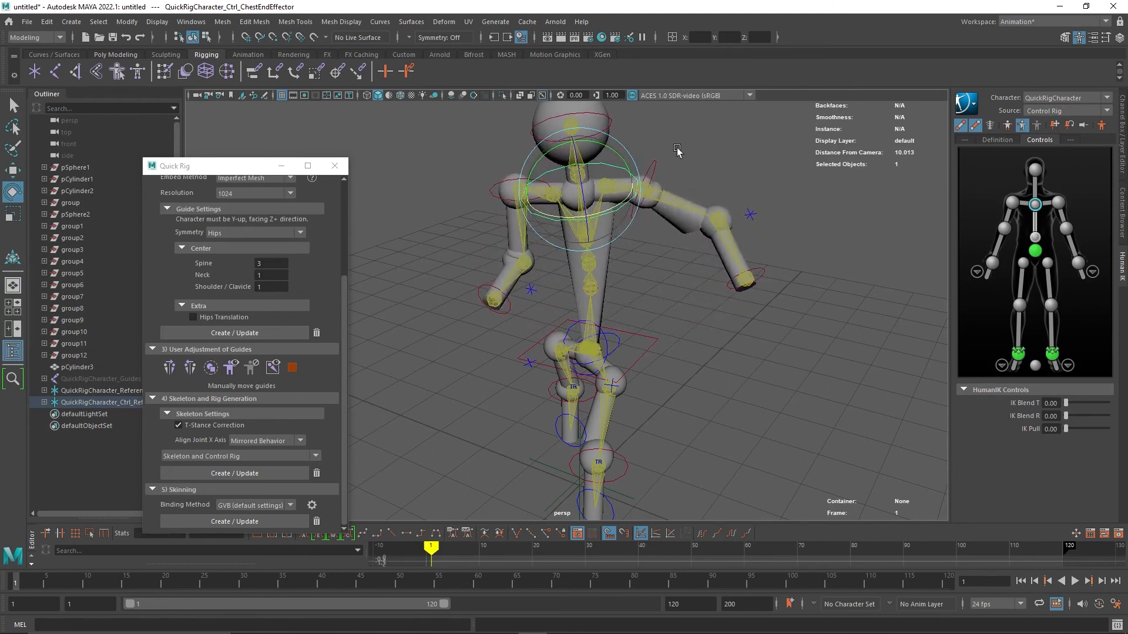
click(552, 147)
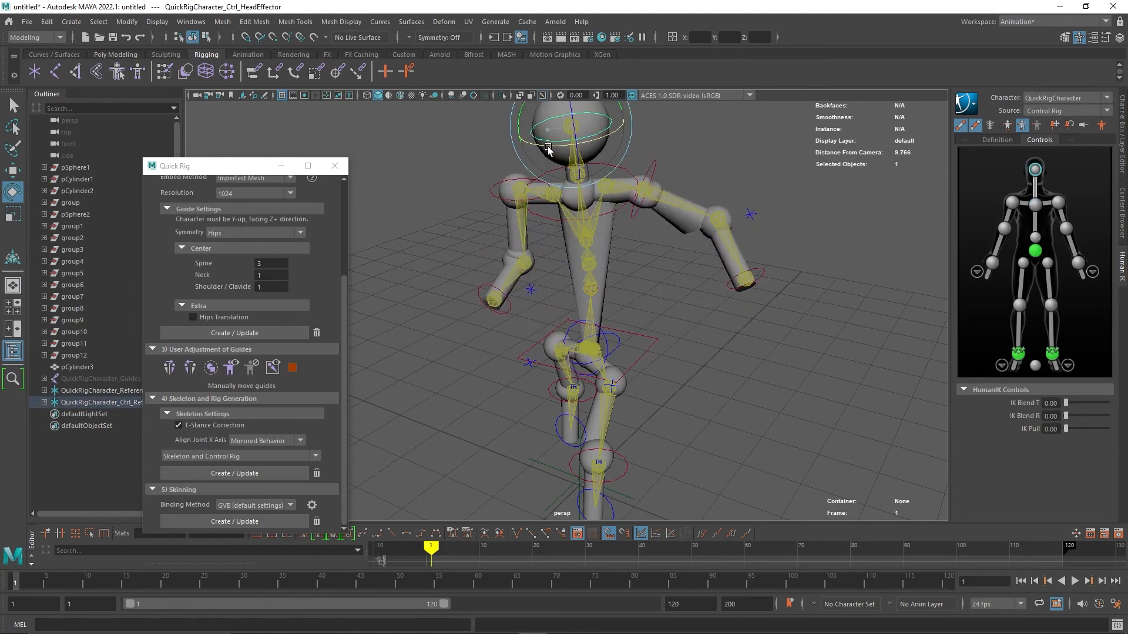
click(686, 154)
scroll(687, 156, down, 3)
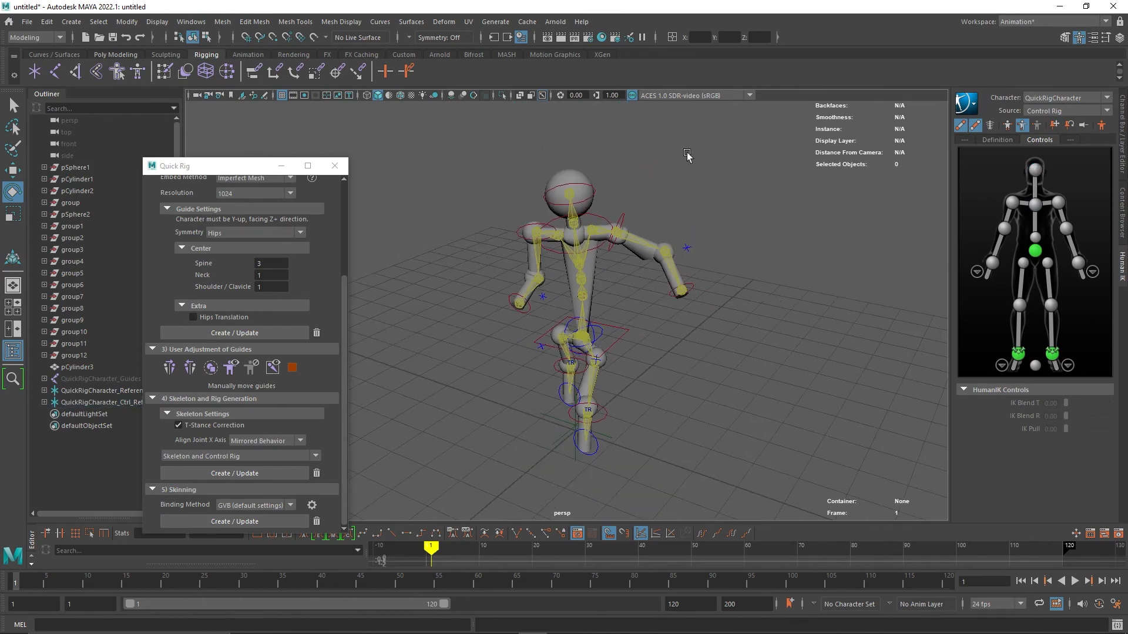
mouse_move(687, 155)
alt+mouse_down()
mouse_move(680, 171)
mouse_move(633, 158)
mouse_move(619, 182)
mouse_move(666, 198)
mouse_move(695, 176)
alt+mouse_up()
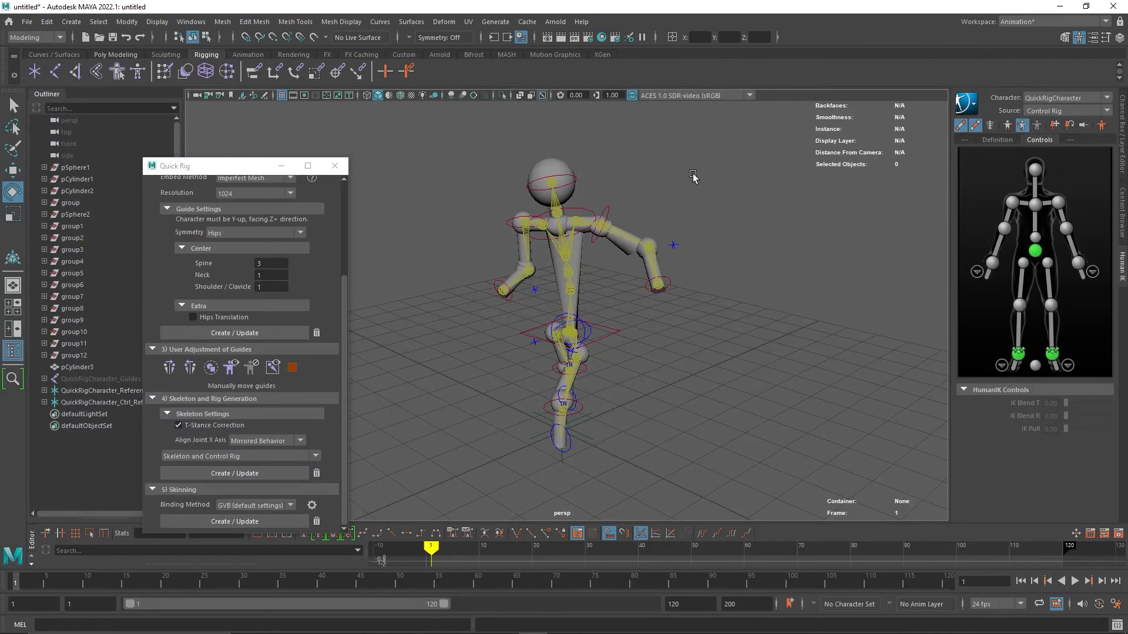